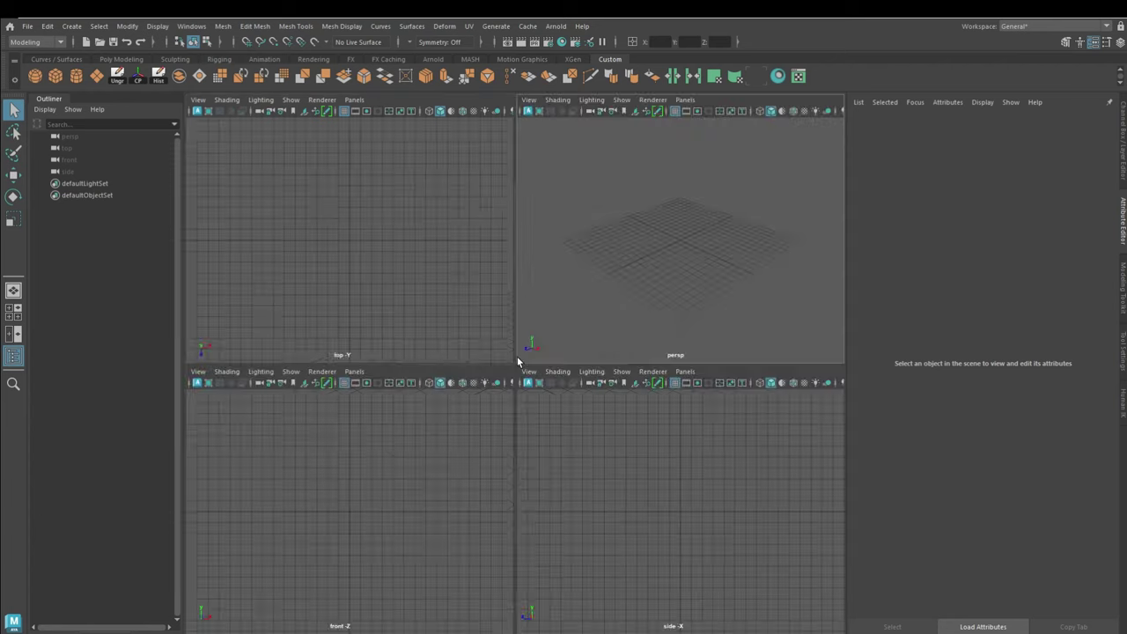
# Create a flat cube plate, connect a centre edge down it, and enable Object X symmetry.
pyautogui.click(55, 76)
pyautogui.moveTo(574, 389)
pyautogui.mouseDown()
pyautogui.moveTo(670, 360)
pyautogui.moveTo(514, 390)
pyautogui.mouseUp()
pyautogui.click(513, 212)
pyautogui.click(426, 78)
pyautogui.click(440, 42)
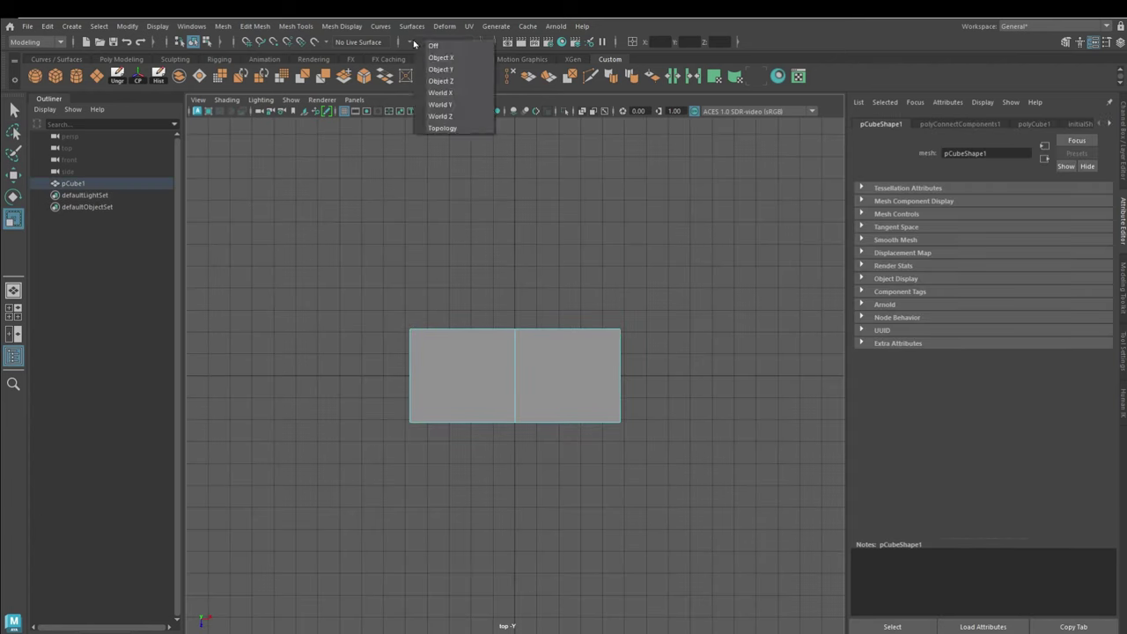
pyautogui.click(440, 55)
# Split the plate into four faces, pull its vertices into a trapezoid, and add a second cube.
pyautogui.click(588, 379)
pyautogui.click(426, 76)
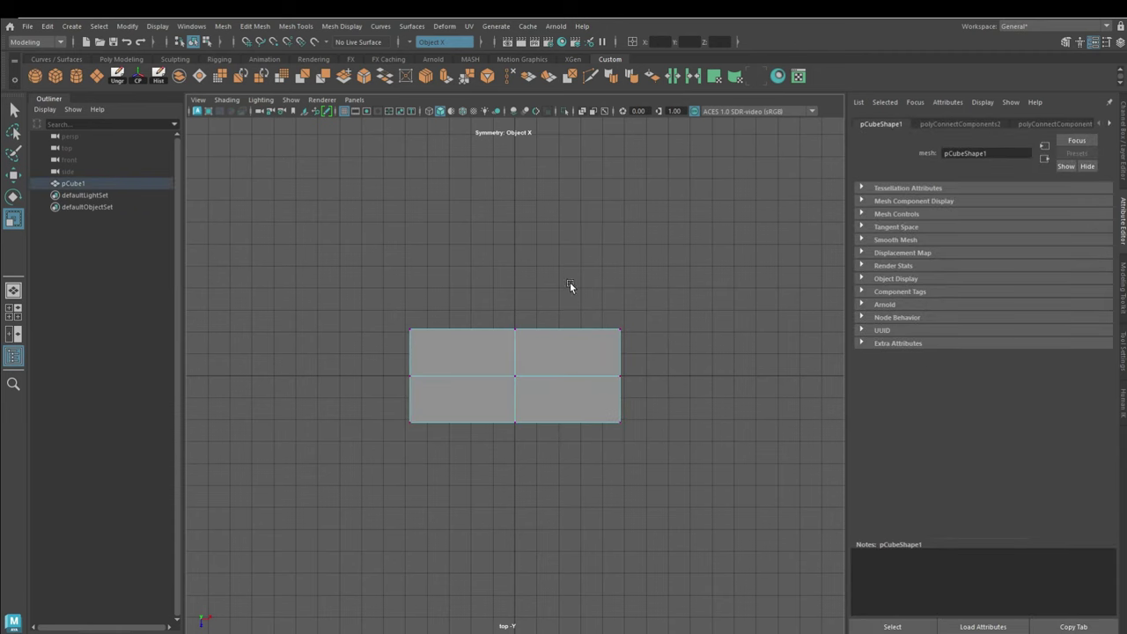
pyautogui.press('w')
pyautogui.moveTo(620, 329); pyautogui.dragTo(577, 320)
pyautogui.click(620, 376)
pyautogui.moveTo(620, 376); pyautogui.dragTo(612, 363)
pyautogui.click(620, 423)
pyautogui.moveTo(620, 423); pyautogui.dragTo(620, 430)
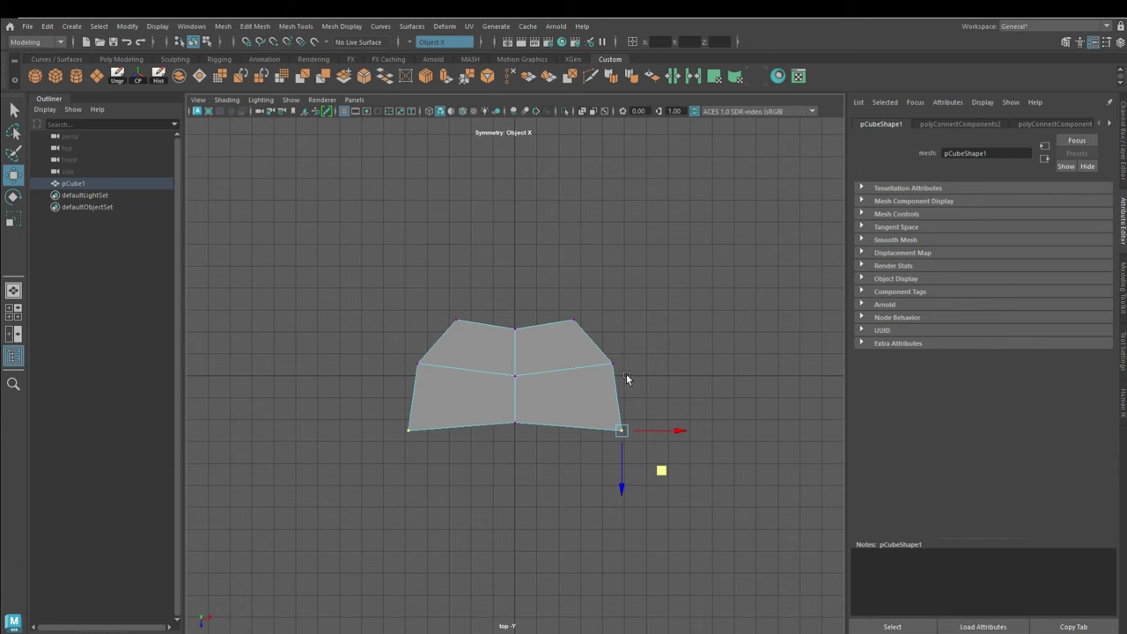
pyautogui.click(55, 77)
# Scale the second cube into a wide box below the head and raise its top and bottom vertices.
pyautogui.moveTo(535, 473); pyautogui.dragTo(615, 482)
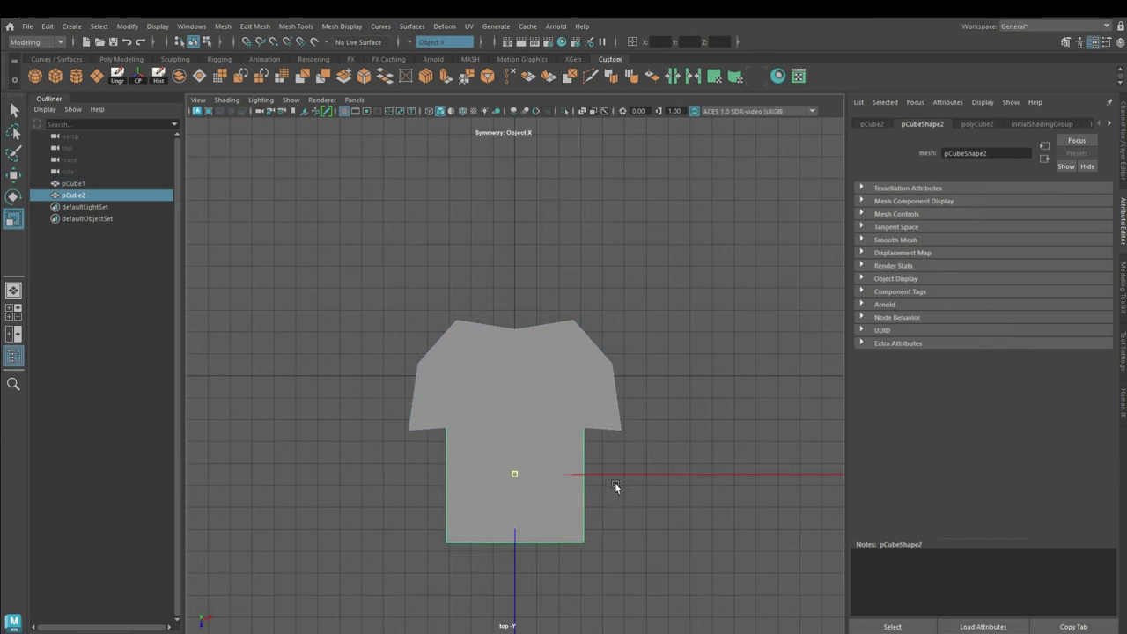
pyautogui.click(463, 111)
pyautogui.moveTo(530, 482); pyautogui.dragTo(576, 512)
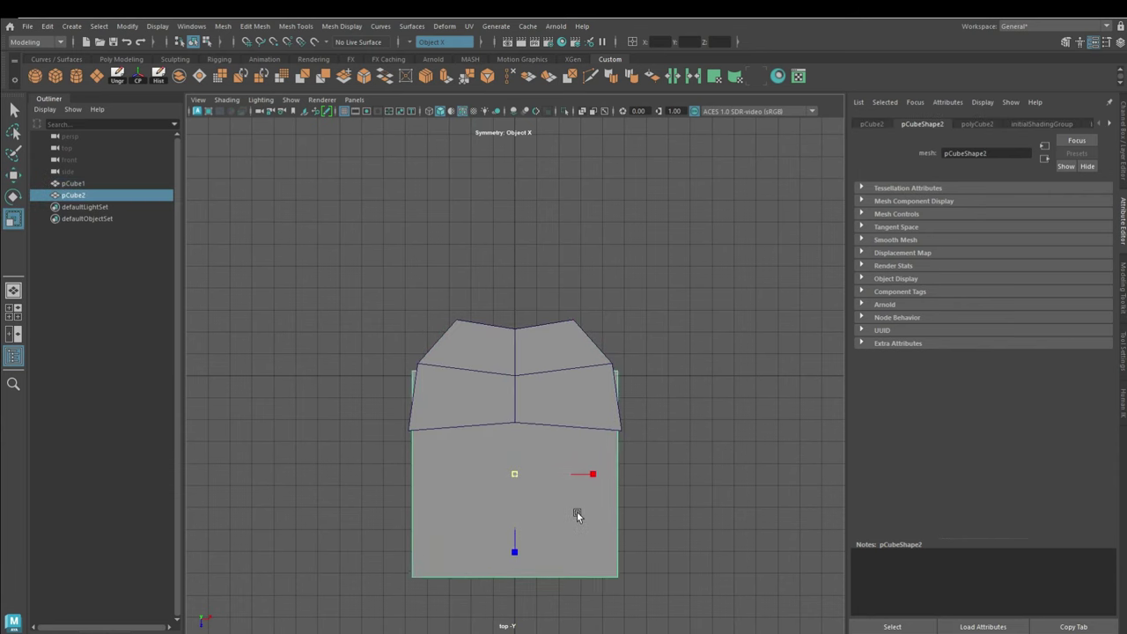
pyautogui.press('F9')
pyautogui.press('w')
pyautogui.moveTo(423, 493); pyautogui.dragTo(423, 469)
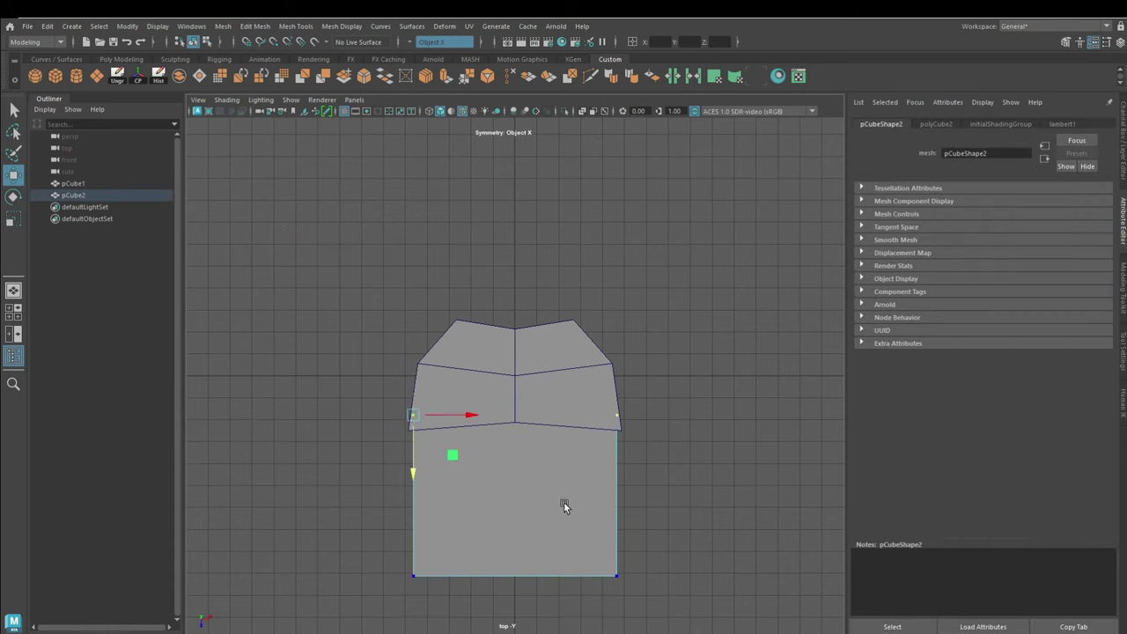
pyautogui.moveTo(449, 596); pyautogui.dragTo(433, 527)
# Add a centre edge lifted into a chevron and insert an edge loop across the lower band.
pyautogui.moveTo(448, 194); pyautogui.dragTo(601, 629)
pyautogui.keyDown('shift'); pyautogui.moveTo(497, 464); pyautogui.dragTo(523, 553, button='right'); pyautogui.keyUp('shift')
pyautogui.moveTo(523, 553); pyautogui.dragTo(517, 531)
pyautogui.keyDown('alt'); pyautogui.moveTo(590, 513); pyautogui.dragTo(572, 488, button='middle'); pyautogui.keyUp('alt')
pyautogui.keyDown('shift'); pyautogui.moveTo(524, 269); pyautogui.dragTo(595, 449, button='right'); pyautogui.keyUp('shift')
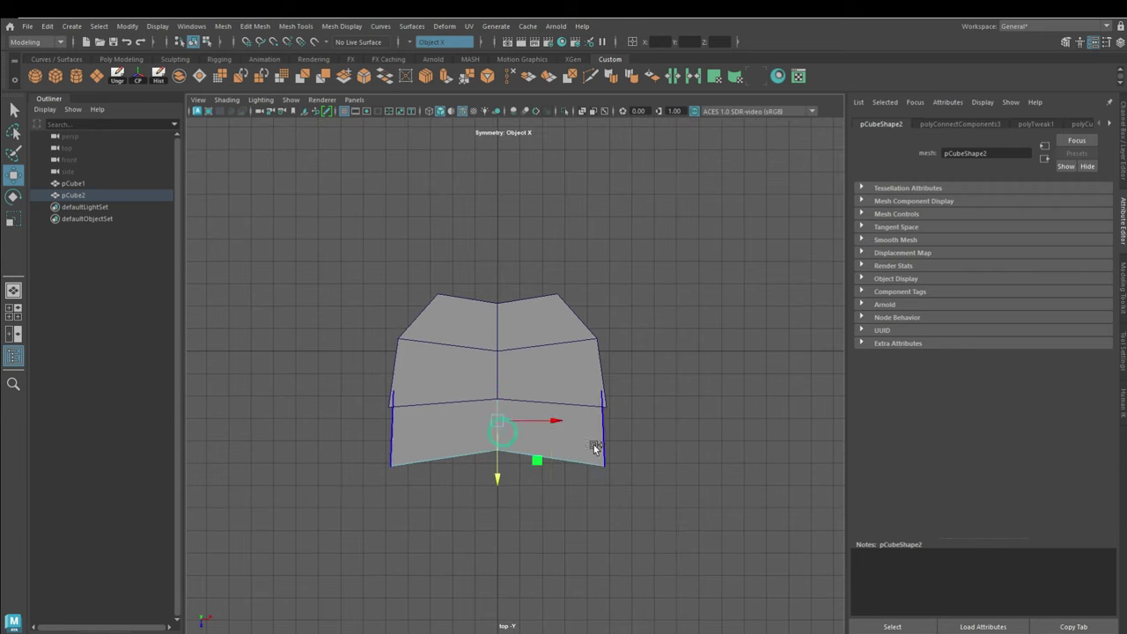
pyautogui.click(501, 427)
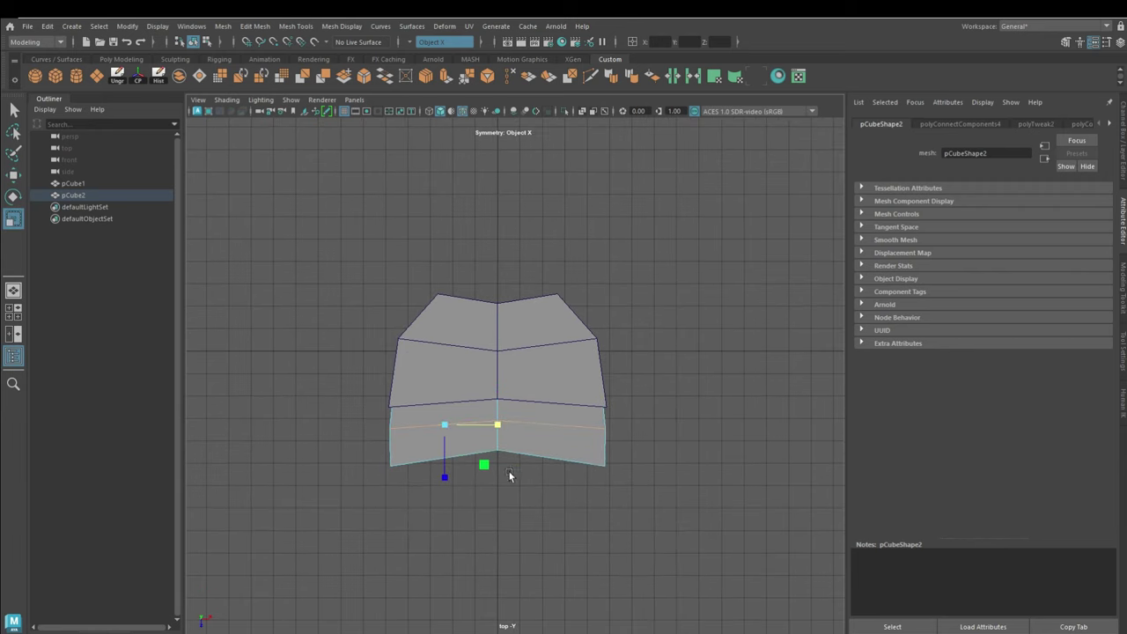
pyautogui.moveTo(524, 492); pyautogui.dragTo(518, 491, button='right')
pyautogui.click(498, 452)
# Duplicate the lower band twice, moving each copy down and reshaping its bottom corners.
pyautogui.hotkey('ctrl', 'd')
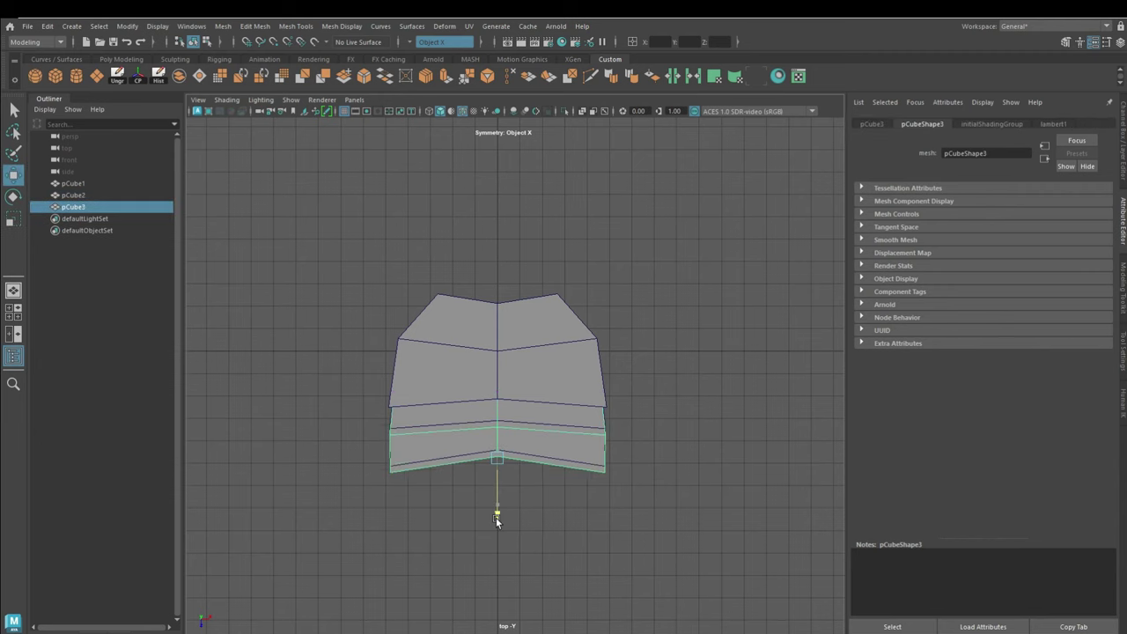
pyautogui.moveTo(498, 500); pyautogui.dragTo(500, 572)
pyautogui.moveTo(497, 508); pyautogui.dragTo(495, 510)
pyautogui.keyDown('alt'); pyautogui.moveTo(496, 571); pyautogui.dragTo(482, 488, button='middle'); pyautogui.keyUp('alt')
pyautogui.hotkey('ctrl', 'd')
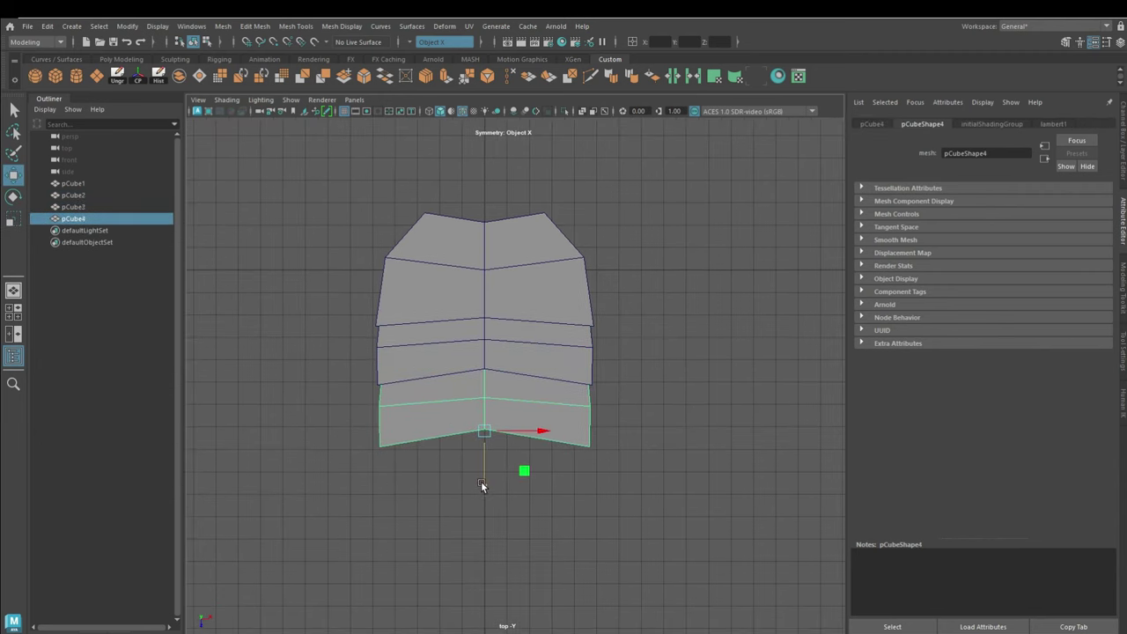
pyautogui.moveTo(482, 486); pyautogui.dragTo(482, 542)
pyautogui.press('r')
pyautogui.press('F8')
pyautogui.moveTo(363, 495); pyautogui.dragTo(405, 514)
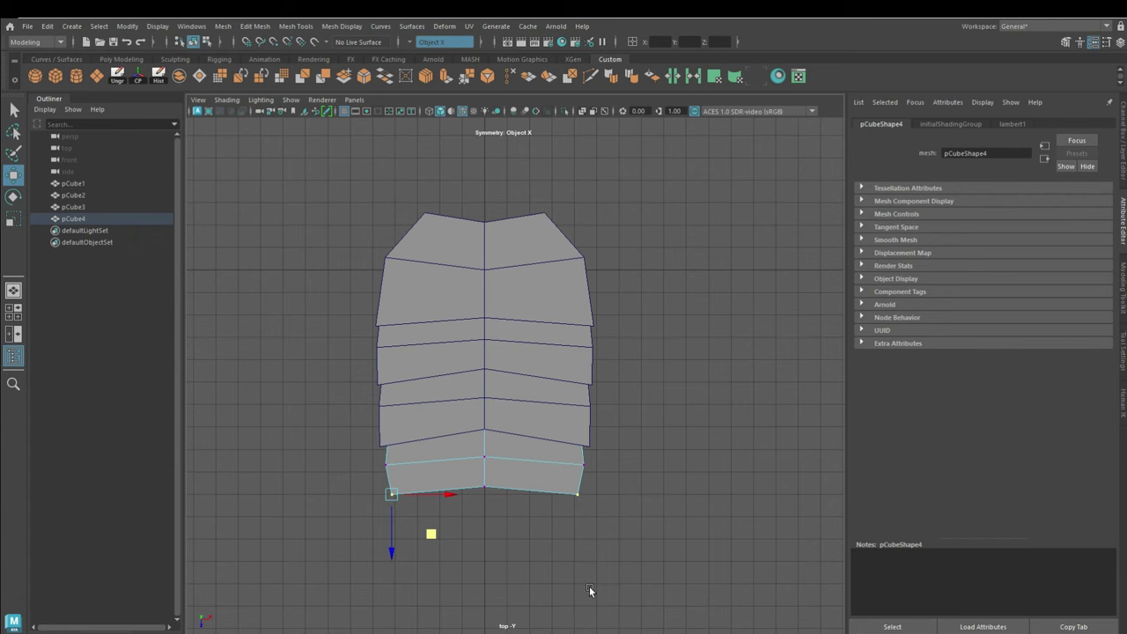
pyautogui.press('F8')
# Add narrower bands pCube5 and pCube6 below the body and reshape the lowest band's side.
pyautogui.hotkey('ctrl', 'd')
pyautogui.moveTo(522, 523); pyautogui.dragTo(525, 576)
pyautogui.press('r')
pyautogui.moveTo(473, 544); pyautogui.dragTo(465, 539, button='middle')
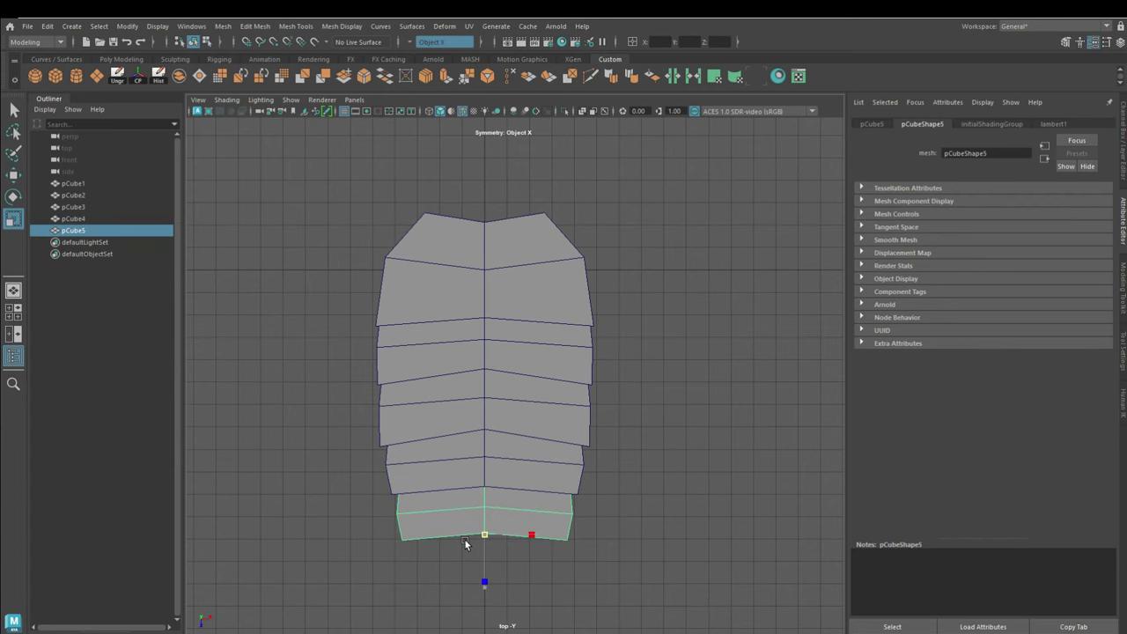
pyautogui.press('w')
pyautogui.moveTo(484, 592); pyautogui.dragTo(484, 584)
pyautogui.hotkey('ctrl', 'd')
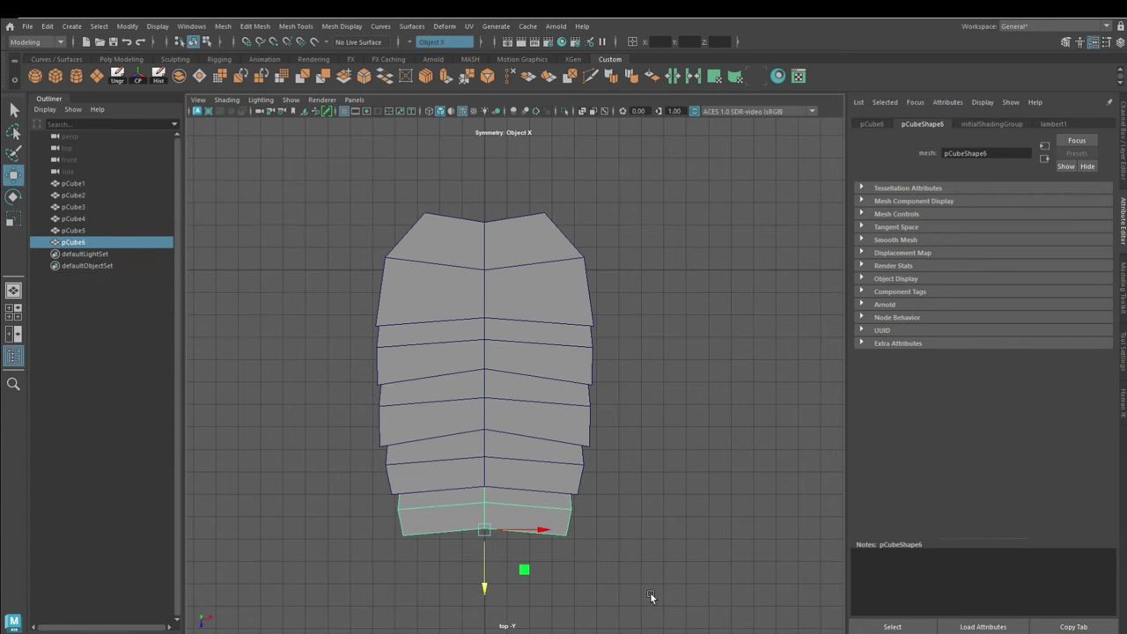
pyautogui.keyDown('alt'); pyautogui.moveTo(646, 596); pyautogui.dragTo(477, 503, button='middle'); pyautogui.keyUp('alt')
pyautogui.moveTo(546, 304); pyautogui.dragTo(504, 314, button='right')
pyautogui.click(546, 427)
pyautogui.moveTo(597, 429); pyautogui.dragTo(587, 425)
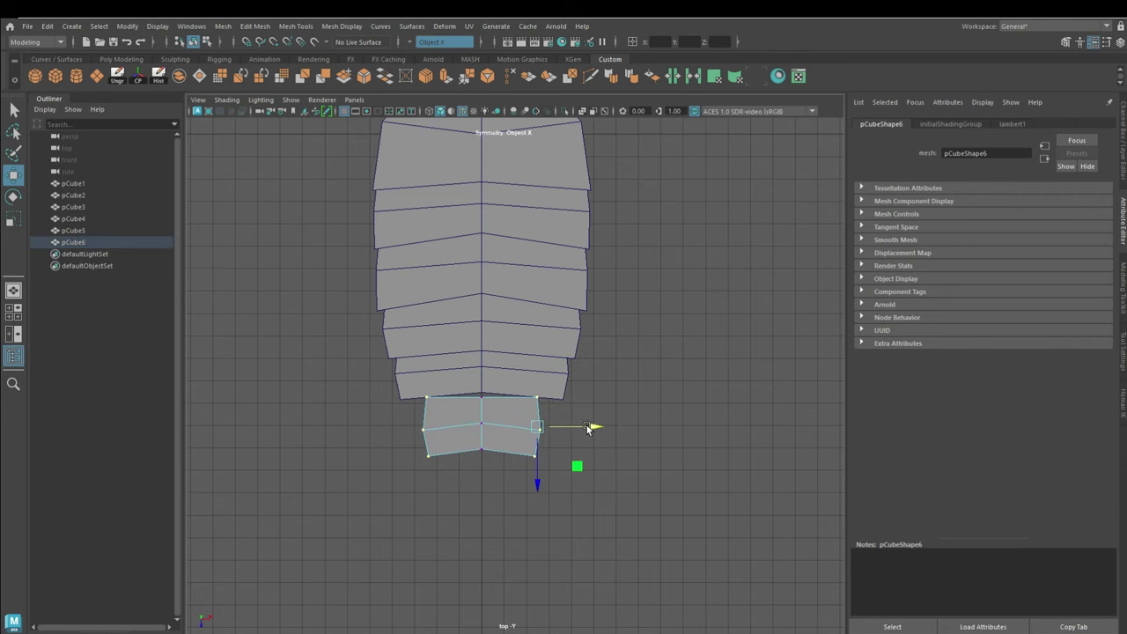
pyautogui.press('F8')
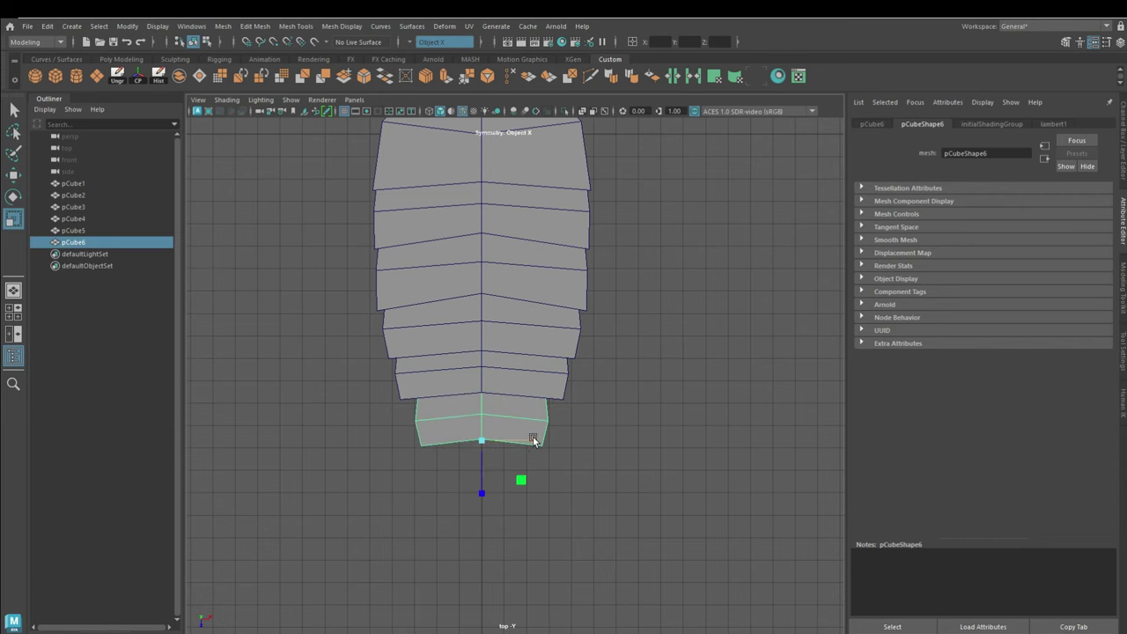
# Duplicate the bottom band as a narrower pCube7 and create a new cube for the tail.
pyautogui.click(399, 401)
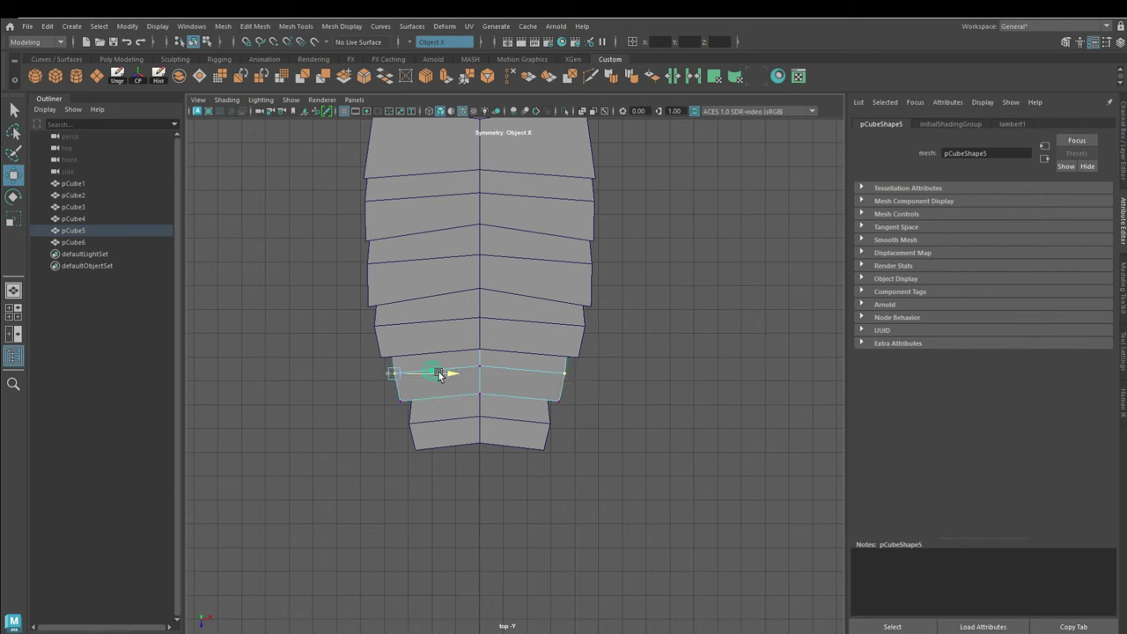
pyautogui.click(476, 424)
pyautogui.hotkey('shift', 'd')
pyautogui.press('r')
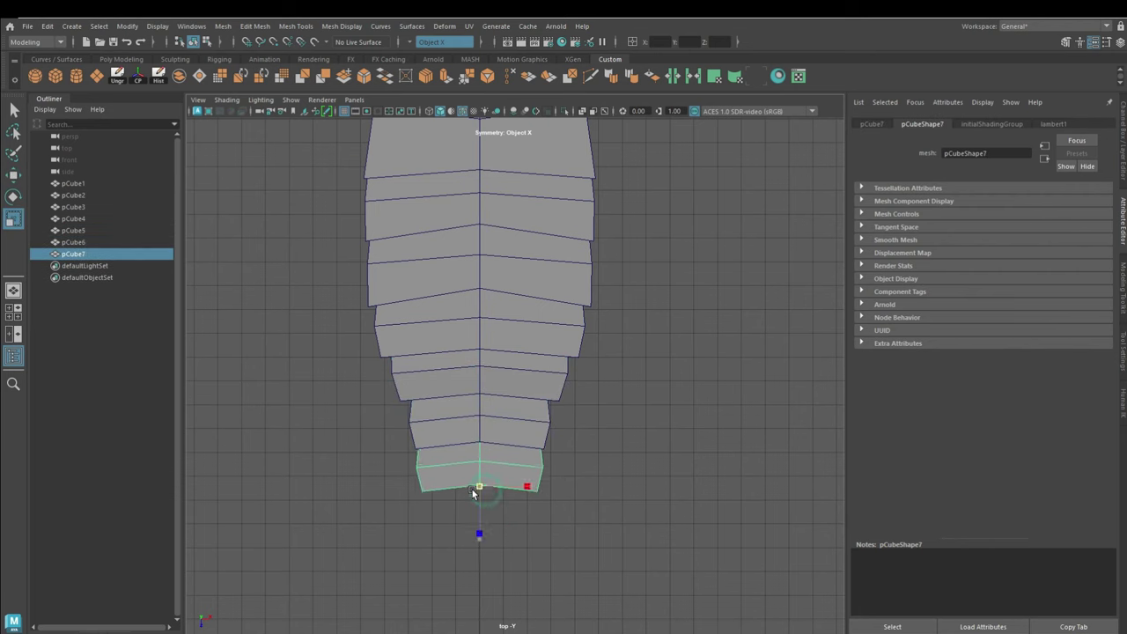
pyautogui.moveTo(485, 499); pyautogui.dragTo(465, 482)
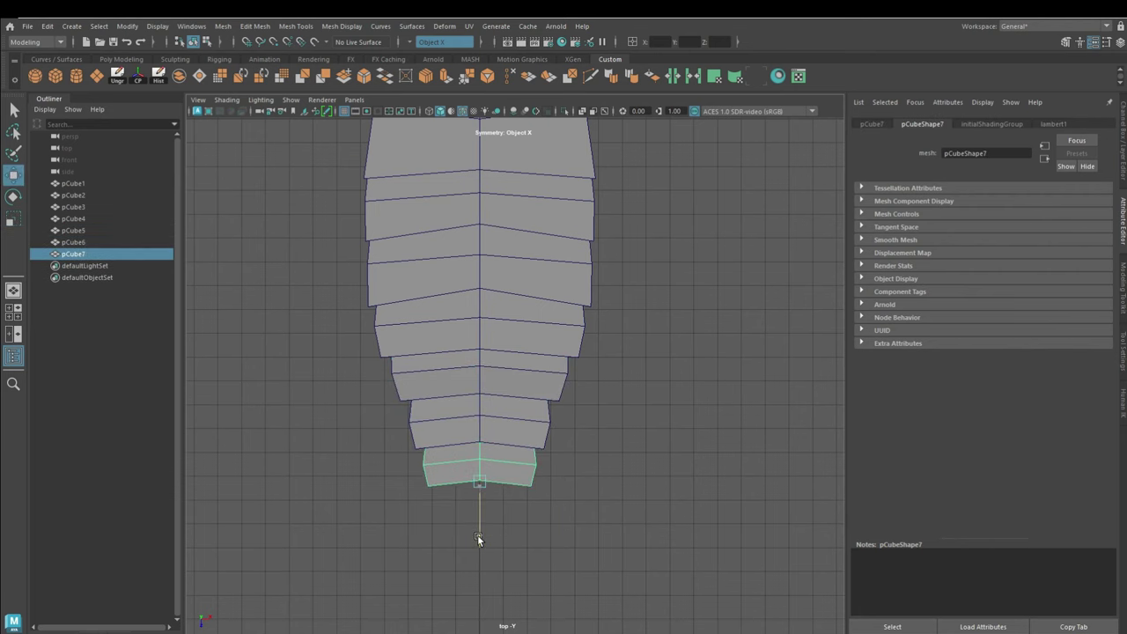
pyautogui.press('w')
pyautogui.click(56, 76)
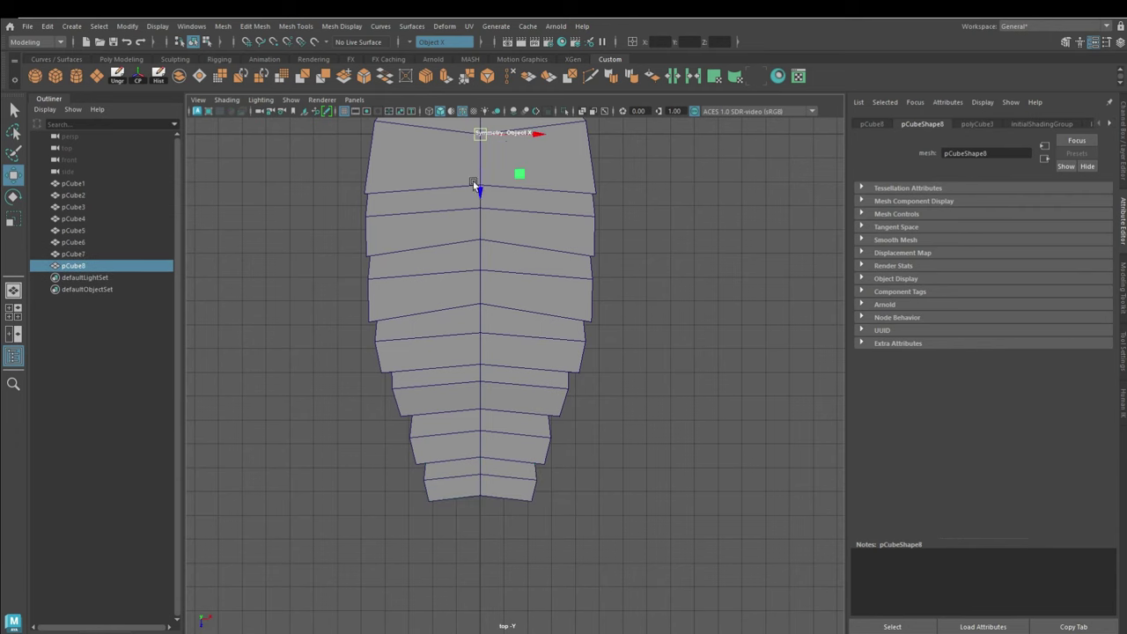
# Scale the tail cube and insert an edge loop across it, selecting its bottom edge.
pyautogui.press('r')
pyautogui.click(587, 78)
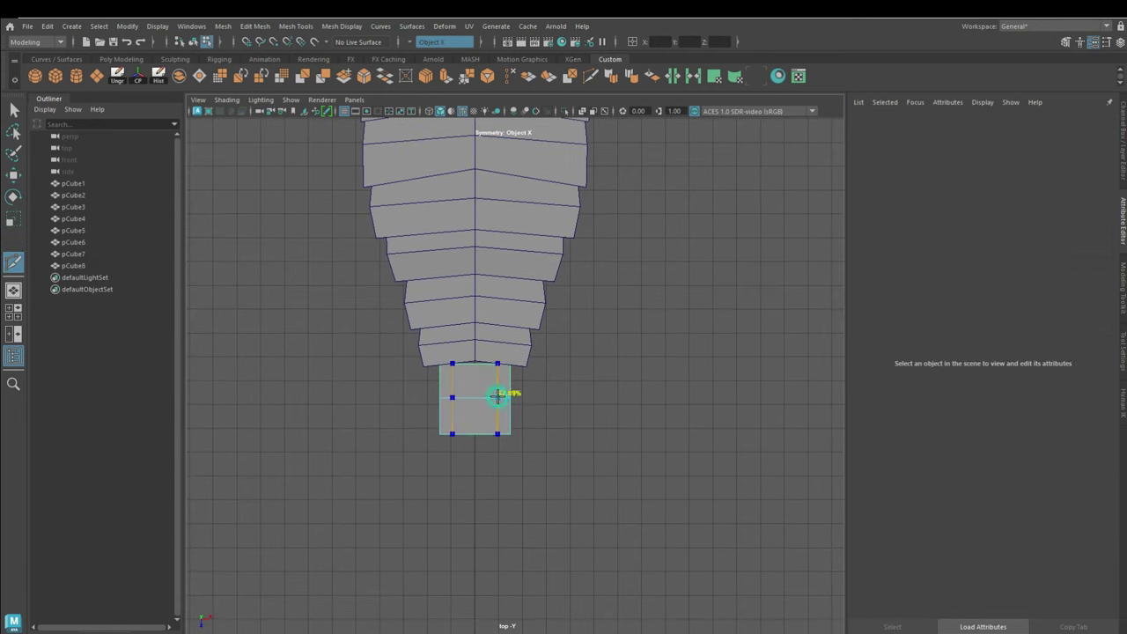
pyautogui.click(469, 398)
pyautogui.press('w')
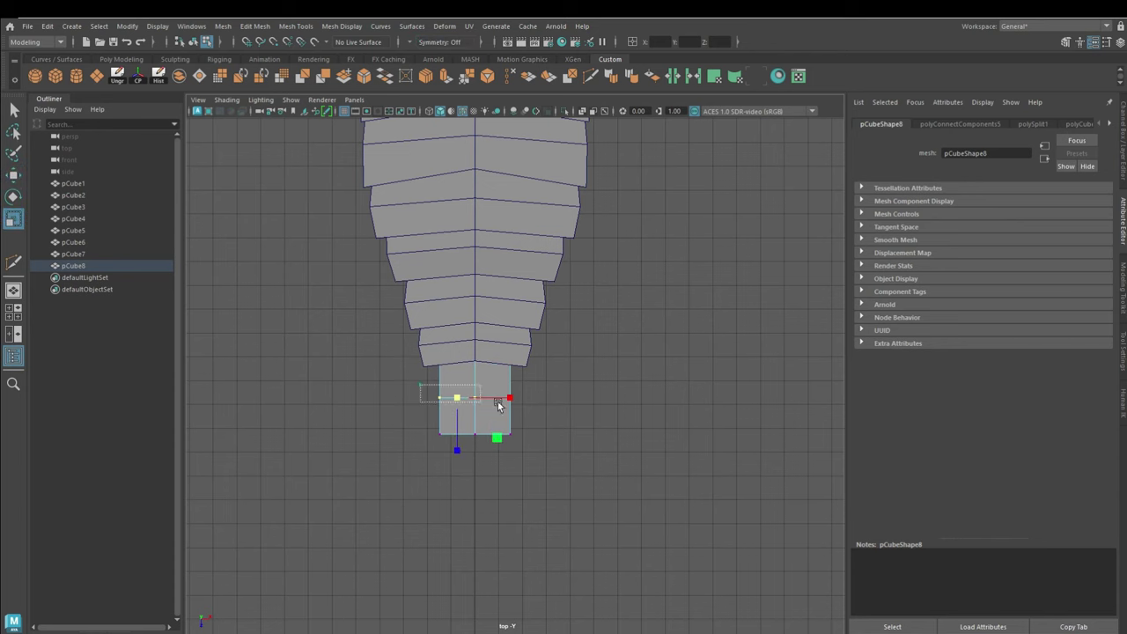
pyautogui.click(473, 433)
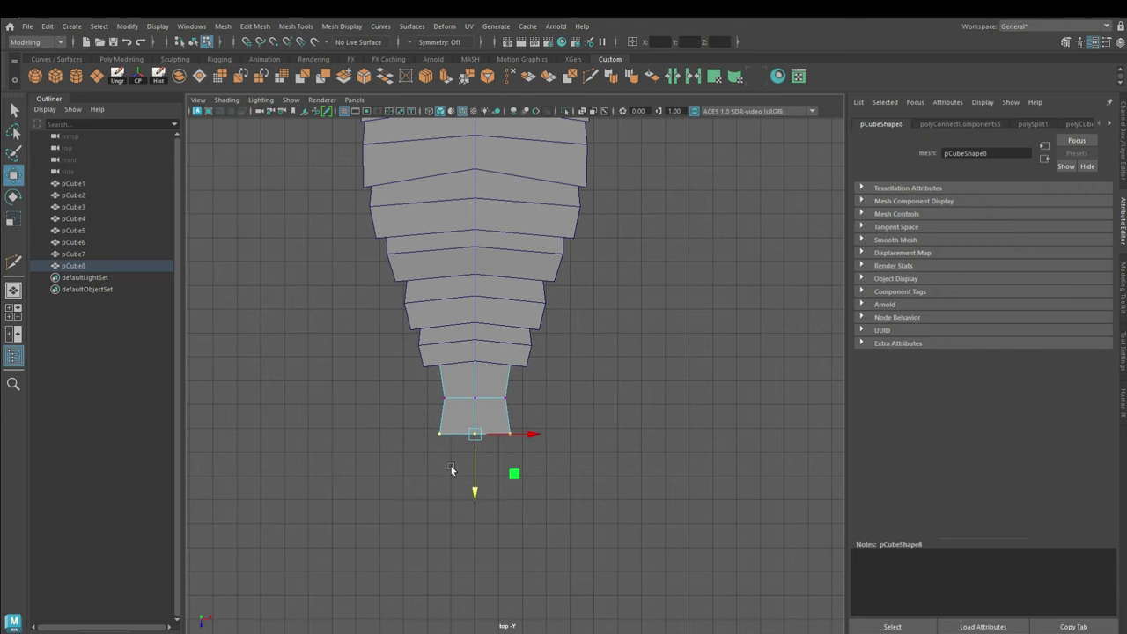
# Duplicate the tail piece as pCube9 and pCube10, moving copies down and tapering the top edge.
pyautogui.hotkey('ctrl', 'd')
pyautogui.moveTo(475, 469); pyautogui.dragTo(474, 546)
pyautogui.moveTo(386, 379); pyautogui.dragTo(571, 464)
pyautogui.press('r')
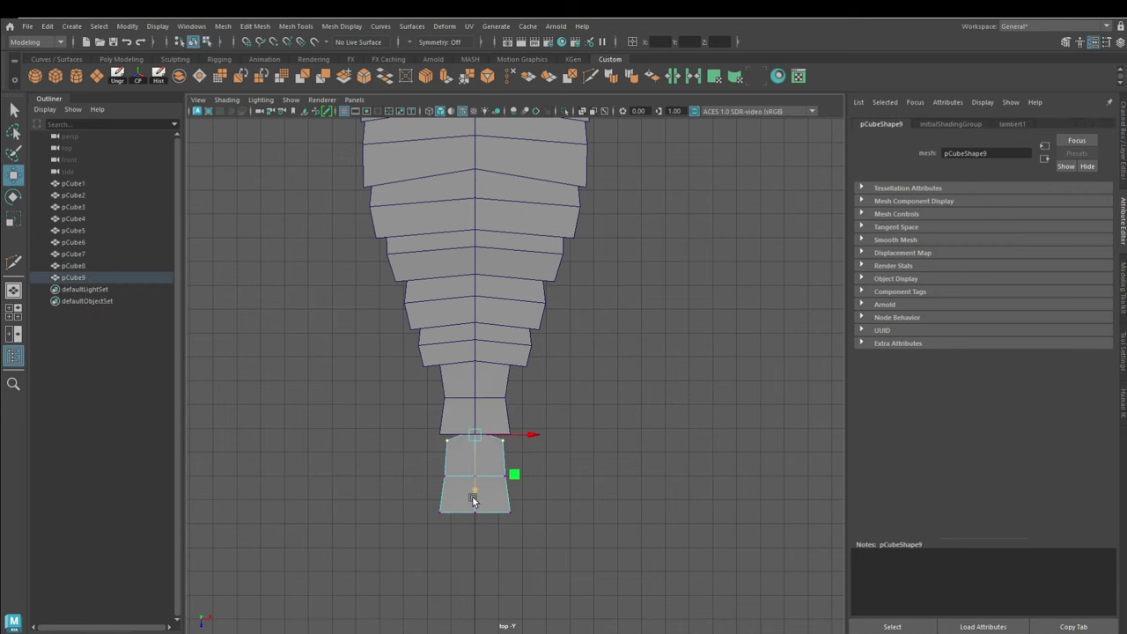
pyautogui.press('F8')
pyautogui.scroll(-2, 583, 429)
pyautogui.hotkey('ctrl', 'd')
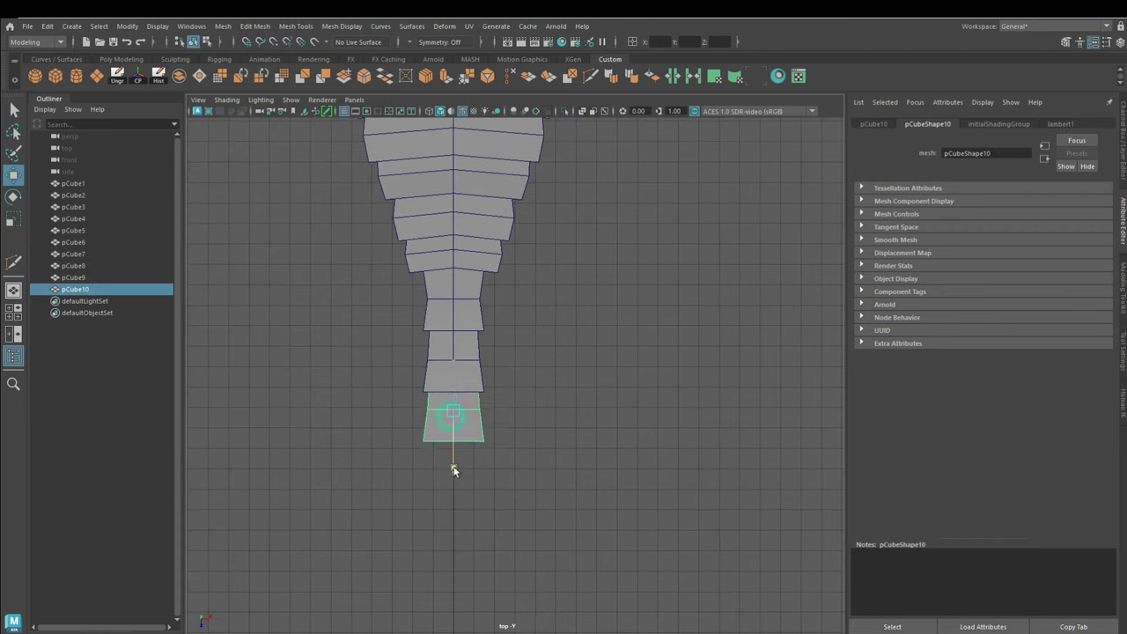
# Add three more tail segments with Shift+D, then select body plates pCube1–pCube7 in perspective.
pyautogui.hotkey('shift', 'd')
pyautogui.hotkey('shift', 'd')
pyautogui.scroll(-3, 724, 505)
pyautogui.hotkey('shift', 'd')
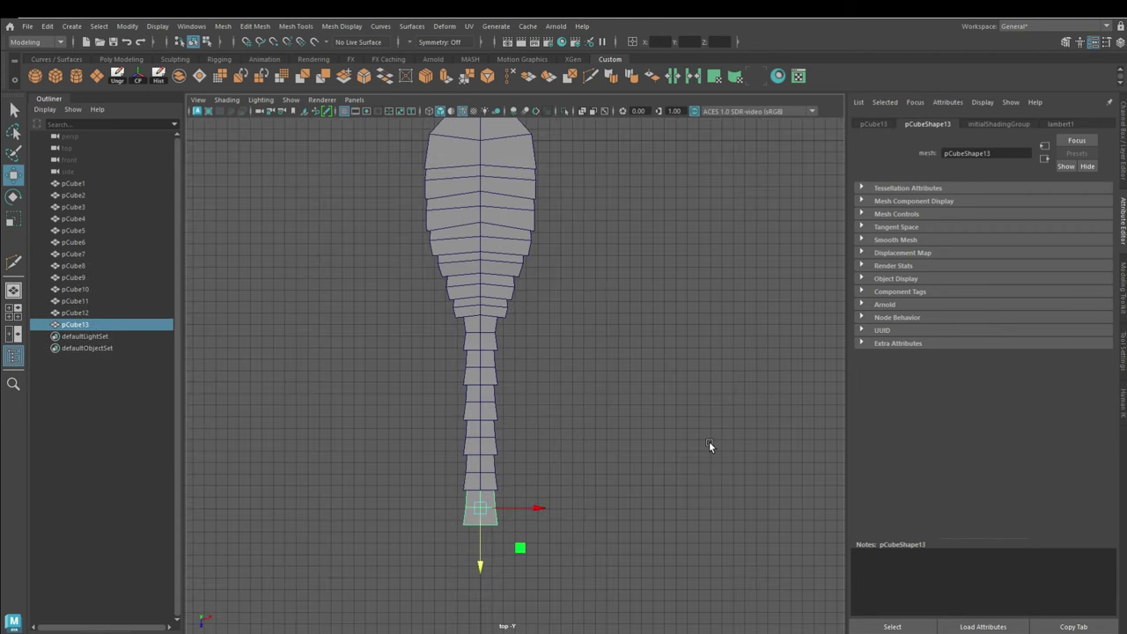
pyautogui.hotkey('shift', 'd')
pyautogui.press('space')
pyautogui.press('space')
pyautogui.moveTo(719, 430)
pyautogui.mouseDown()
pyautogui.moveTo(530, 397)
pyautogui.moveTo(530, 430)
pyautogui.moveTo(564, 114)
pyautogui.mouseUp()
# Isolate the body plates, flatten their bottom vertices into a straight row, and lower the top geometry.
pyautogui.click(565, 112)
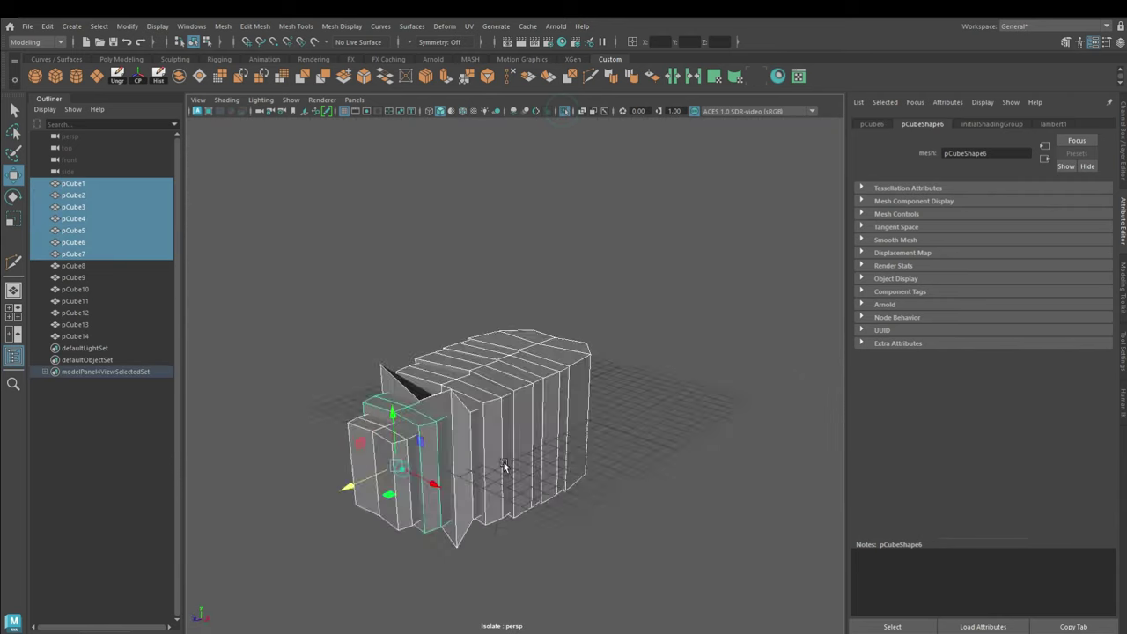
pyautogui.keyDown('alt'); pyautogui.moveTo(502, 465); pyautogui.dragTo(168, 63); pyautogui.keyUp('alt')
pyautogui.press('F8')
pyautogui.moveTo(501, 468)
pyautogui.keyDown('alt'); pyautogui.mouseDown()
pyautogui.moveTo(280, 450)
pyautogui.moveTo(558, 501)
pyautogui.moveTo(669, 486)
pyautogui.mouseUp(); pyautogui.keyUp('alt')
pyautogui.click(14, 220)
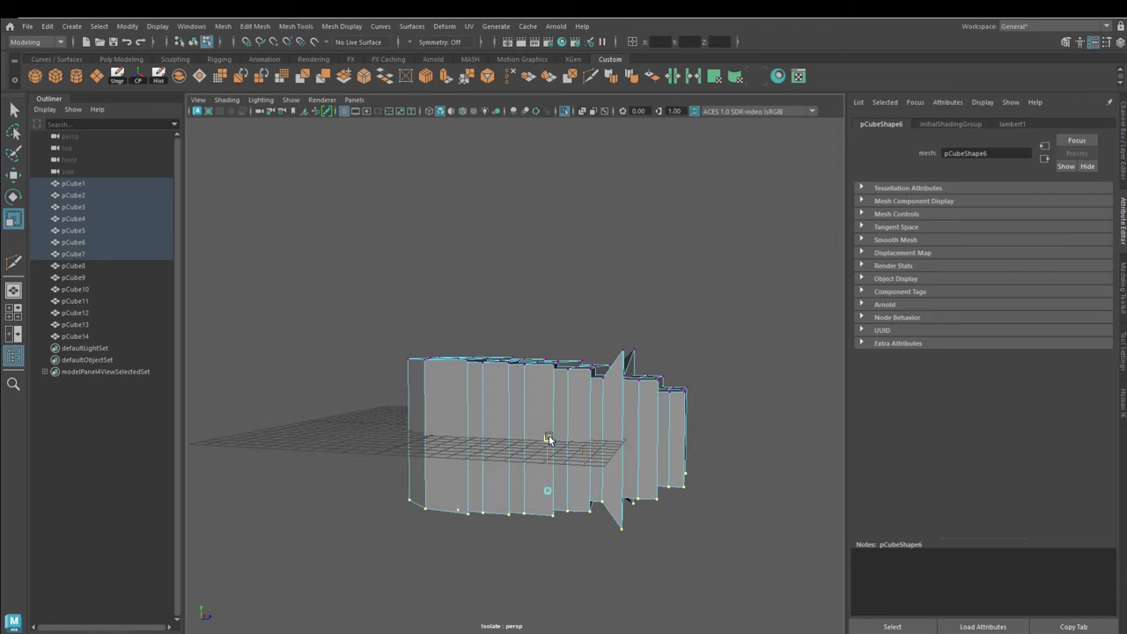
pyautogui.moveTo(548, 439); pyautogui.dragTo(539, 542)
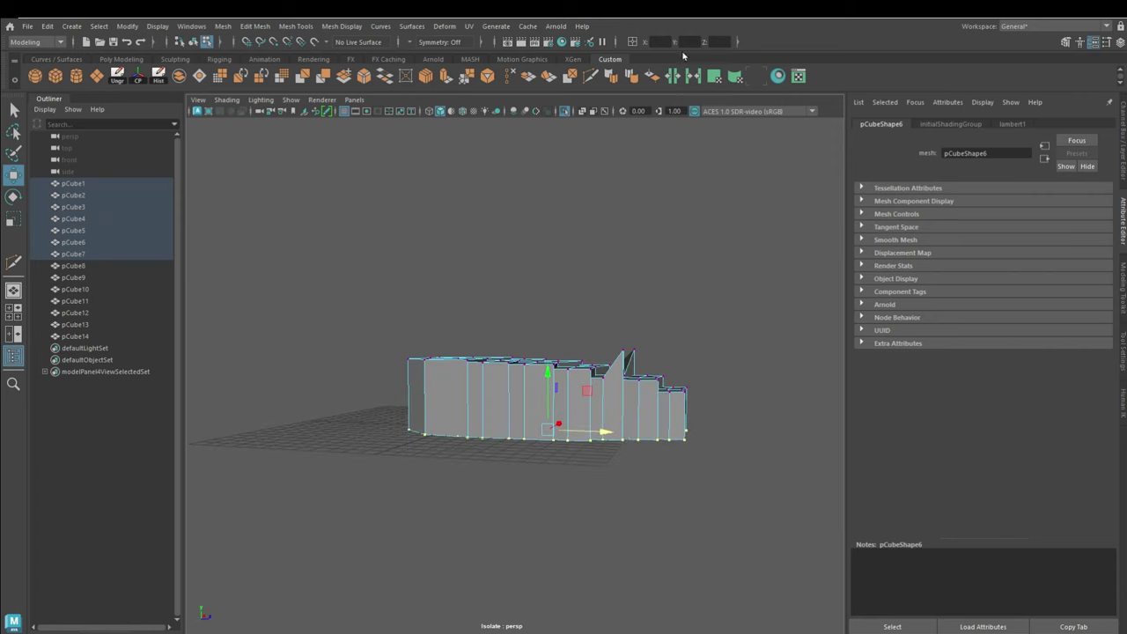
pyautogui.keyDown('alt'); pyautogui.moveTo(604, 447); pyautogui.dragTo(490, 381); pyautogui.keyUp('alt')
pyautogui.click(403, 359)
pyautogui.hotkey('ctrl', 'z')
pyautogui.hotkey('ctrl', 'z')
pyautogui.hotkey('ctrl', 'z')
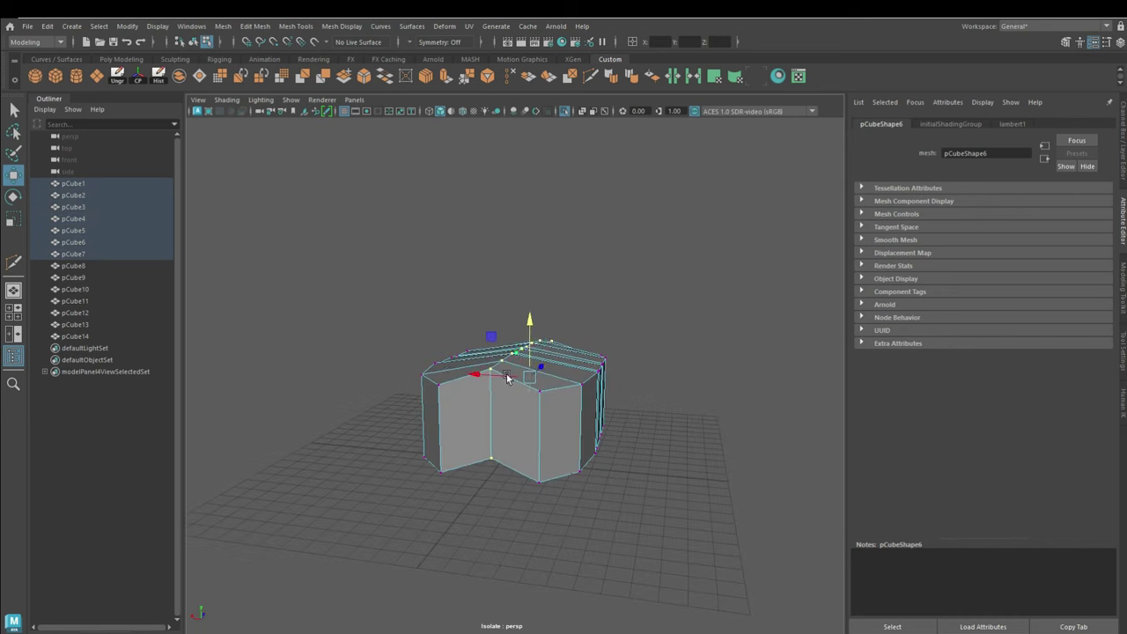
pyautogui.hotkey('ctrl', 'z')
pyautogui.hotkey('ctrl', 'z')
pyautogui.hotkey('ctrl', 'z')
pyautogui.hotkey('ctrl', 'z')
pyautogui.hotkey('ctrl', 'z')
pyautogui.moveTo(424, 353)
pyautogui.mouseDown()
pyautogui.moveTo(424, 398)
pyautogui.moveTo(529, 424)
pyautogui.mouseUp()
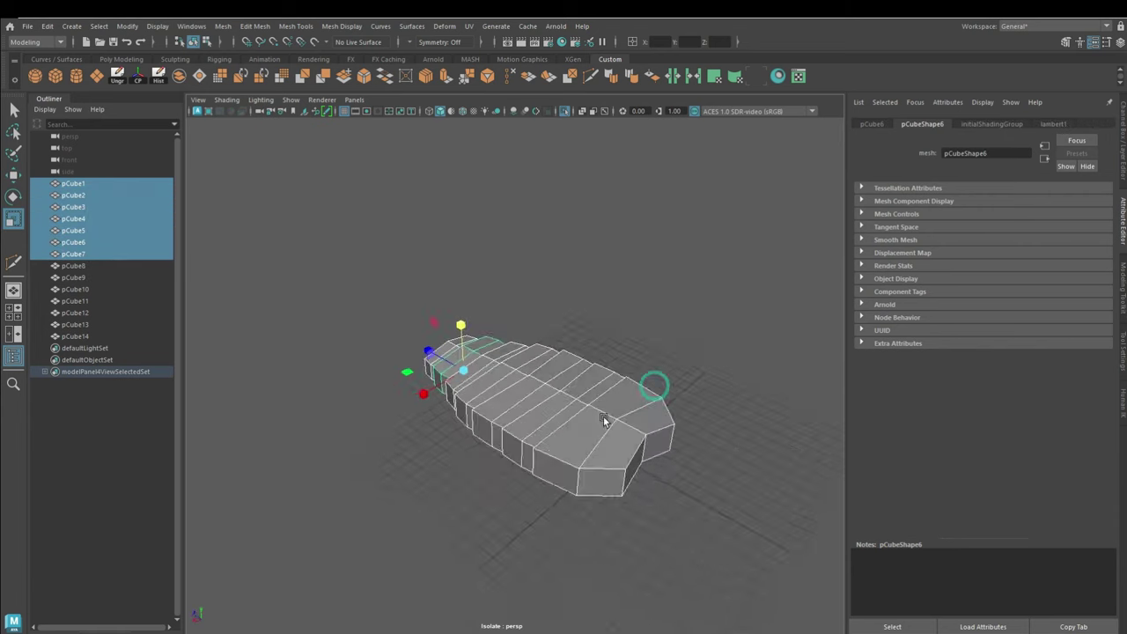
# Exit isolate view and raise tail cubes pCube8–pCube14 slightly on Y.
pyautogui.moveTo(531, 301); pyautogui.dragTo(406, 301, button='right')
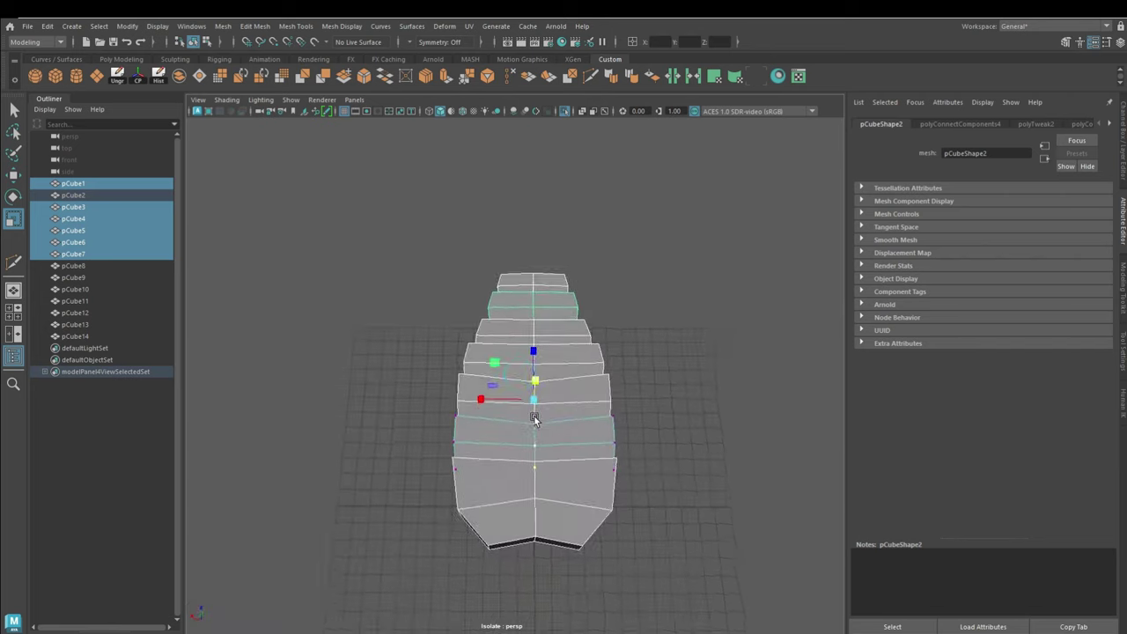
pyautogui.moveTo(604, 411)
pyautogui.keyDown('alt'); pyautogui.mouseDown()
pyautogui.moveTo(506, 376)
pyautogui.moveTo(561, 400)
pyautogui.moveTo(559, 422)
pyautogui.mouseUp(); pyautogui.keyUp('alt')
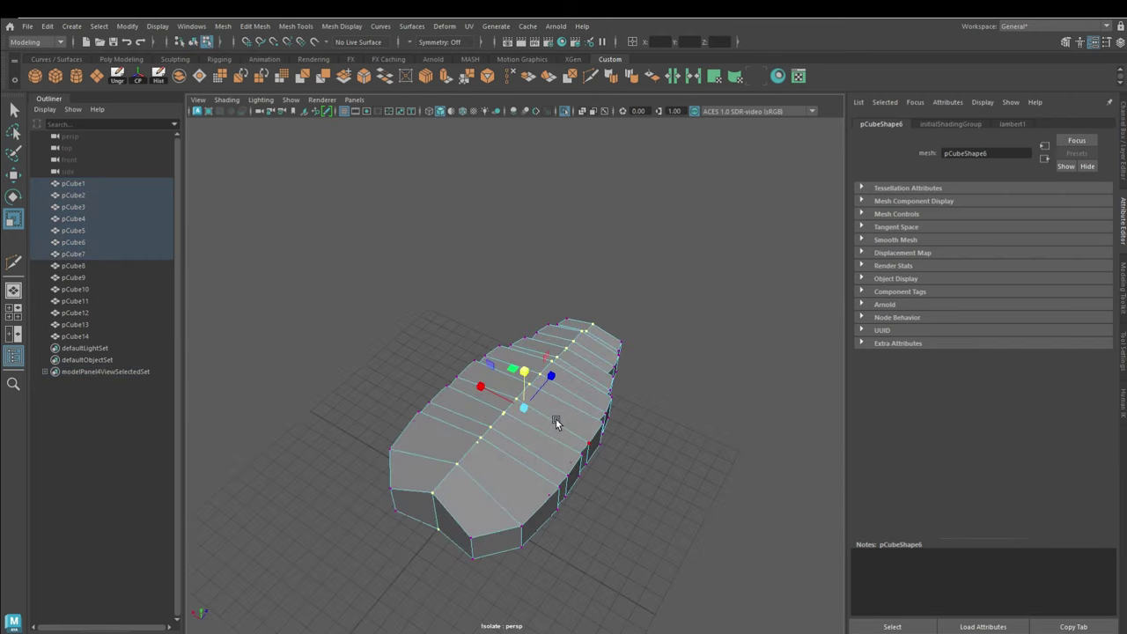
pyautogui.moveTo(602, 304); pyautogui.dragTo(572, 124, button='right')
pyautogui.click(566, 113)
pyautogui.click(733, 345)
pyautogui.moveTo(732, 345)
pyautogui.keyDown('alt'); pyautogui.mouseDown()
pyautogui.moveTo(621, 404)
pyautogui.moveTo(480, 300)
pyautogui.moveTo(822, 426)
pyautogui.mouseUp(); pyautogui.keyUp('alt')
pyautogui.moveTo(524, 290)
pyautogui.mouseDown()
pyautogui.moveTo(524, 266)
pyautogui.moveTo(491, 372)
pyautogui.moveTo(524, 383)
pyautogui.moveTo(506, 389)
pyautogui.moveTo(596, 402)
pyautogui.moveTo(535, 470)
pyautogui.mouseUp()
# Select body cubes such as pCube6 and orbit to a side view of the chain.
pyautogui.click(596, 403)
pyautogui.click(496, 402)
pyautogui.click(516, 432)
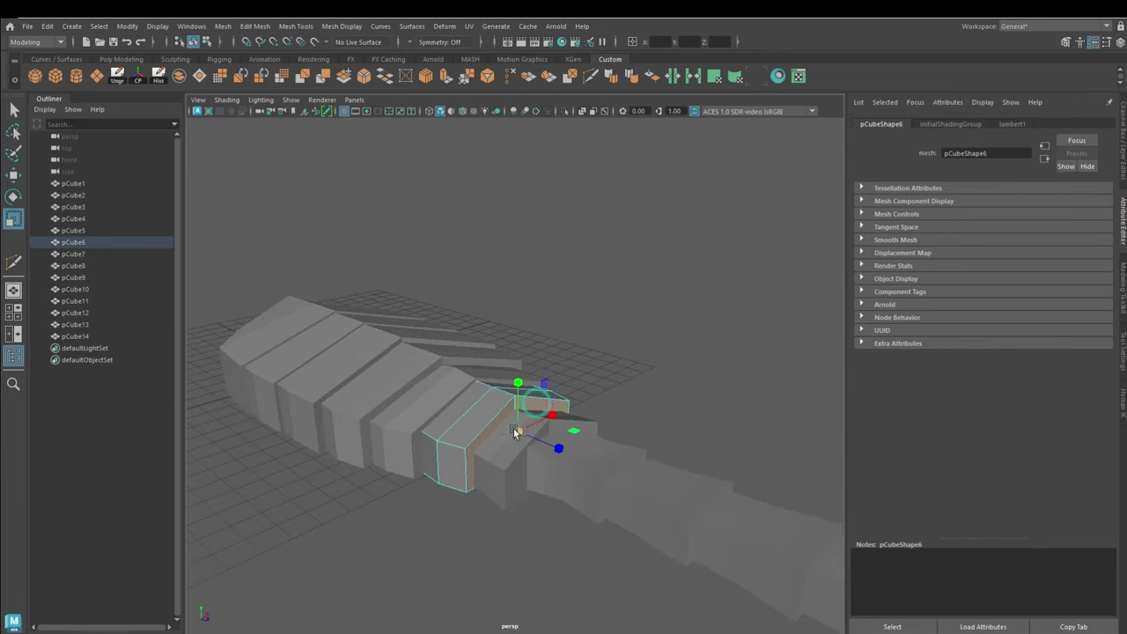
pyautogui.click(819, 509)
pyautogui.moveTo(516, 432)
pyautogui.keyDown('alt'); pyautogui.mouseDown()
pyautogui.moveTo(819, 509)
pyautogui.moveTo(219, 308)
pyautogui.mouseUp(); pyautogui.keyUp('alt')
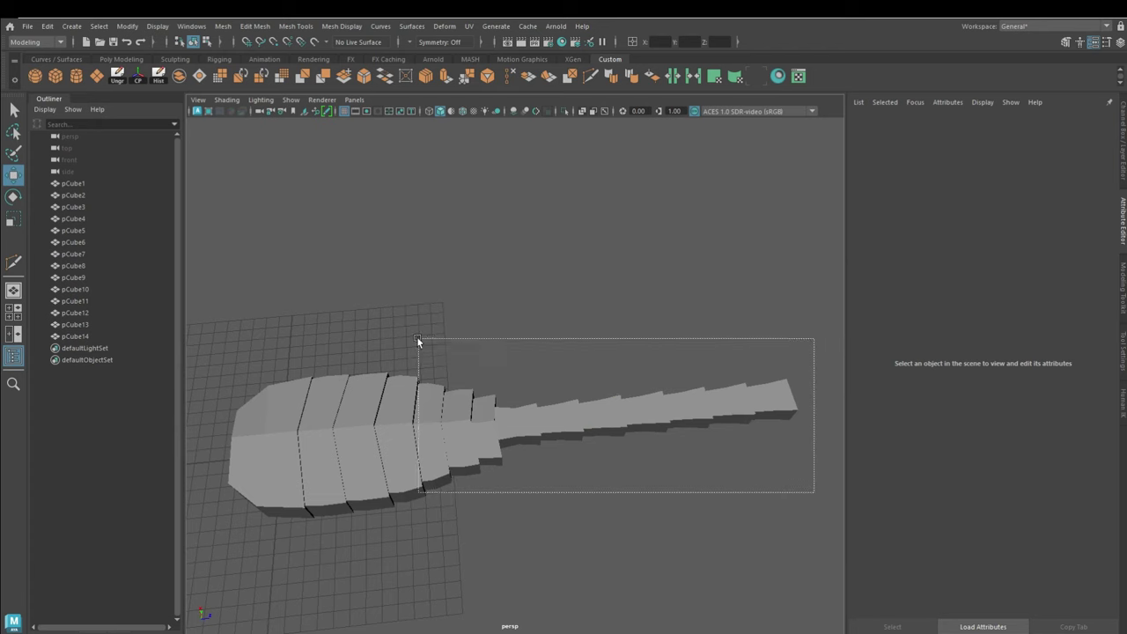
# Add a nonlinear Bend deformer to the cubes and raise its curvature to about 92.
pyautogui.click(446, 27)
pyautogui.moveTo(493, 240)
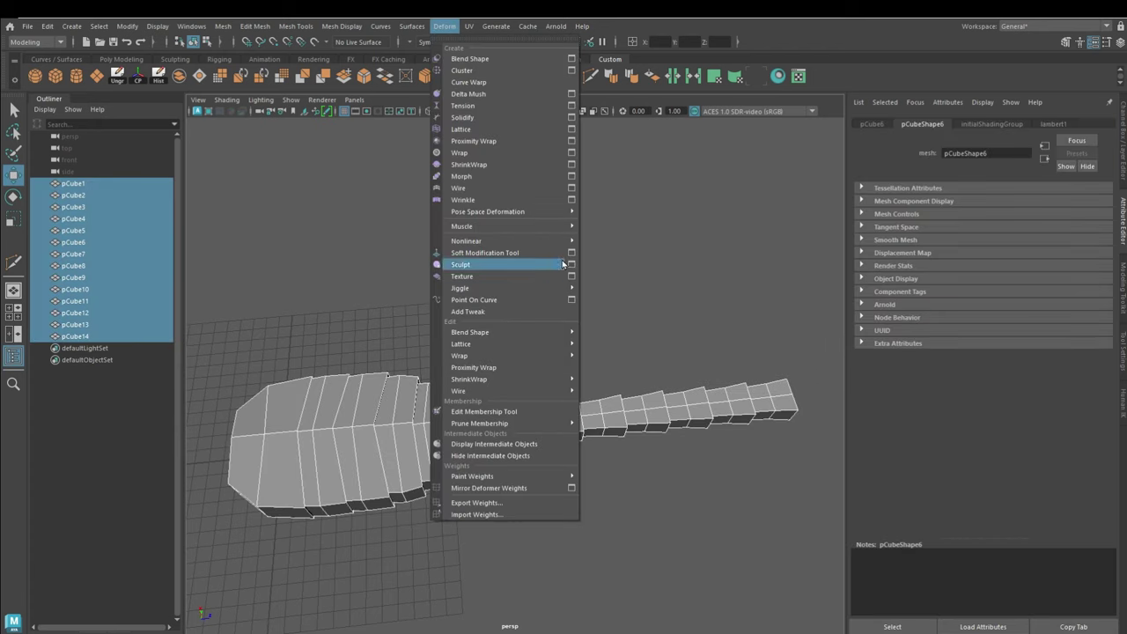
pyautogui.click(597, 242)
pyautogui.press('e')
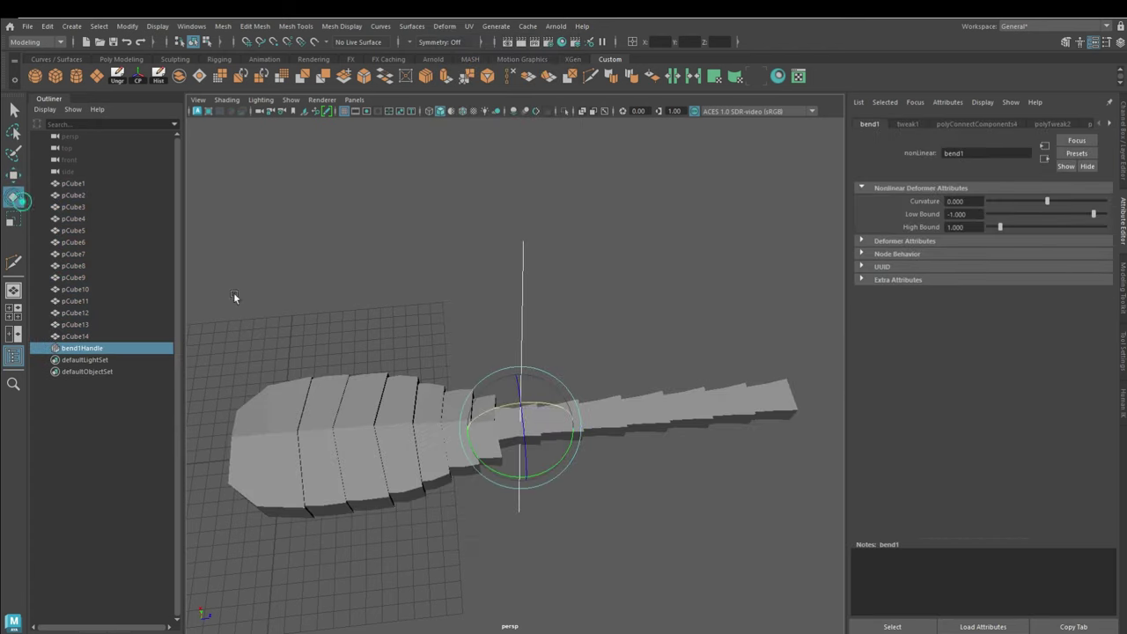
pyautogui.moveTo(1047, 200); pyautogui.dragTo(1076, 201)
pyautogui.moveTo(529, 370)
pyautogui.keyDown('alt'); pyautogui.mouseDown()
pyautogui.moveTo(597, 352)
pyautogui.moveTo(470, 370)
pyautogui.mouseUp(); pyautogui.keyUp('alt')
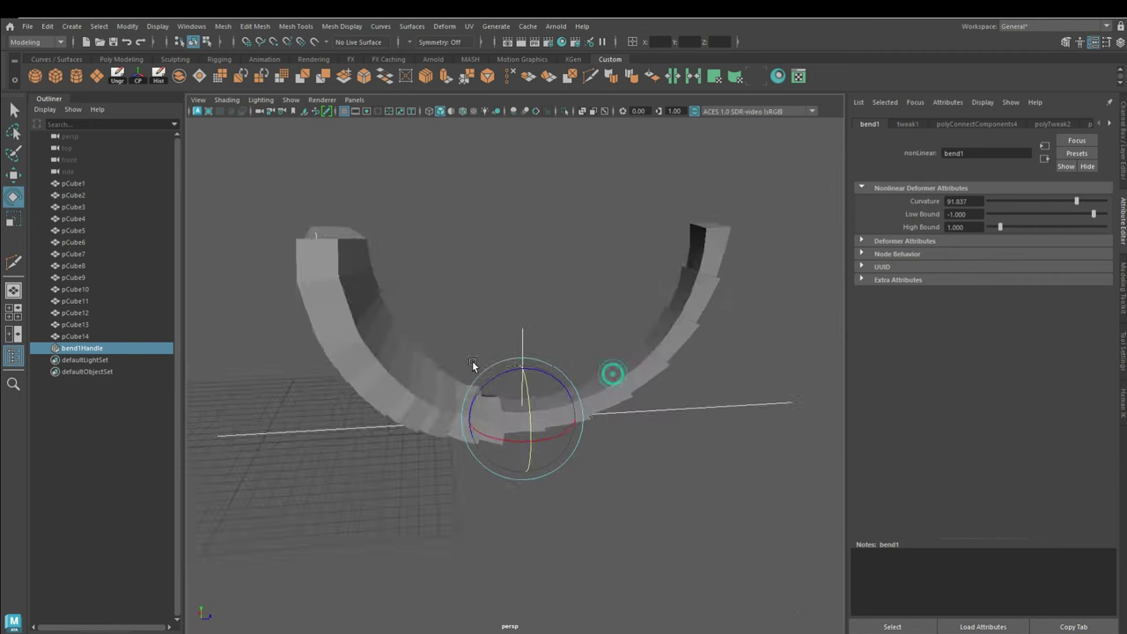
# Set the bend's Low Bound to 0 and shift the bend handle along the chain.
pyautogui.moveTo(1000, 227)
pyautogui.mouseDown()
pyautogui.moveTo(977, 228)
pyautogui.moveTo(1000, 228)
pyautogui.mouseUp()
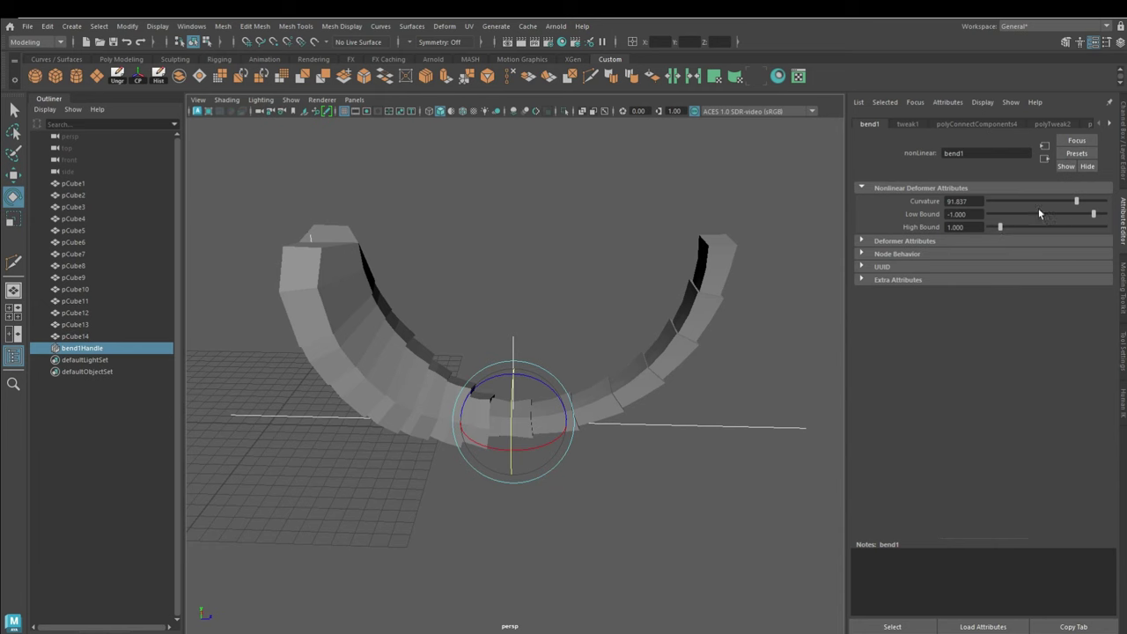
pyautogui.moveTo(1093, 214); pyautogui.dragTo(1106, 214)
pyautogui.press('w')
pyautogui.click(581, 410)
pyautogui.moveTo(579, 410)
pyautogui.mouseDown()
pyautogui.moveTo(469, 426)
pyautogui.moveTo(455, 448)
pyautogui.moveTo(448, 414)
pyautogui.moveTo(657, 426)
pyautogui.mouseUp()
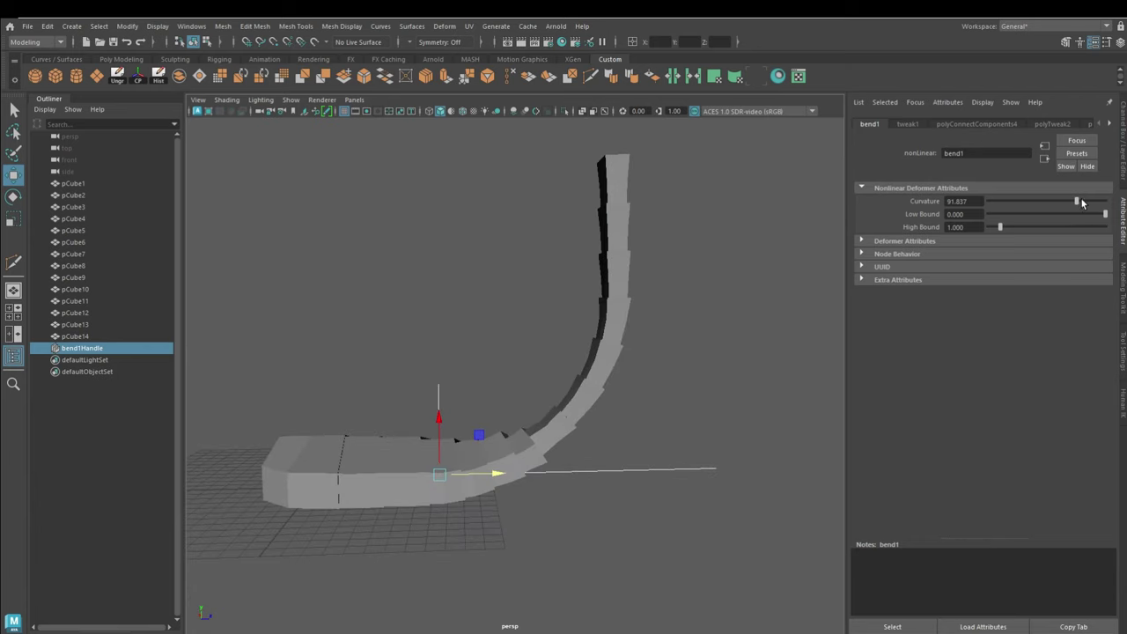
# Increase curvature to 156.122 and High Bound to 2.245, curling the tail into a near loop.
pyautogui.moveTo(1083, 203); pyautogui.dragTo(1089, 219)
pyautogui.click(1010, 228)
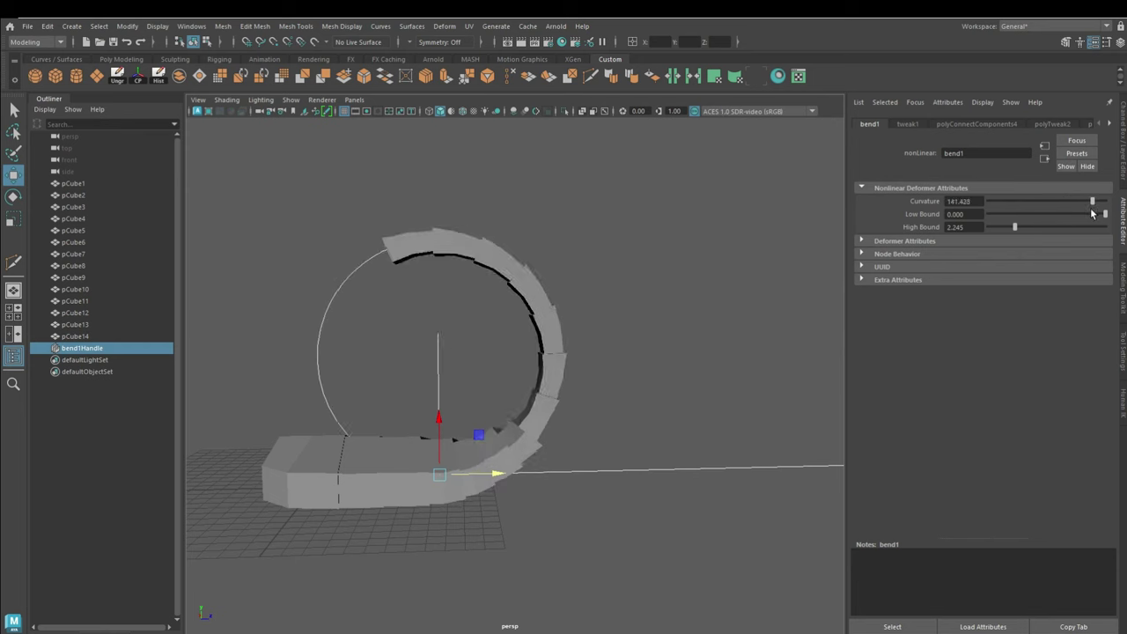
pyautogui.moveTo(483, 419)
pyautogui.keyDown('alt'); pyautogui.mouseDown()
pyautogui.moveTo(194, 337)
pyautogui.moveTo(225, 290)
pyautogui.moveTo(619, 332)
pyautogui.moveTo(1040, 199)
pyautogui.moveTo(1098, 205)
pyautogui.mouseUp(); pyautogui.keyUp('alt')
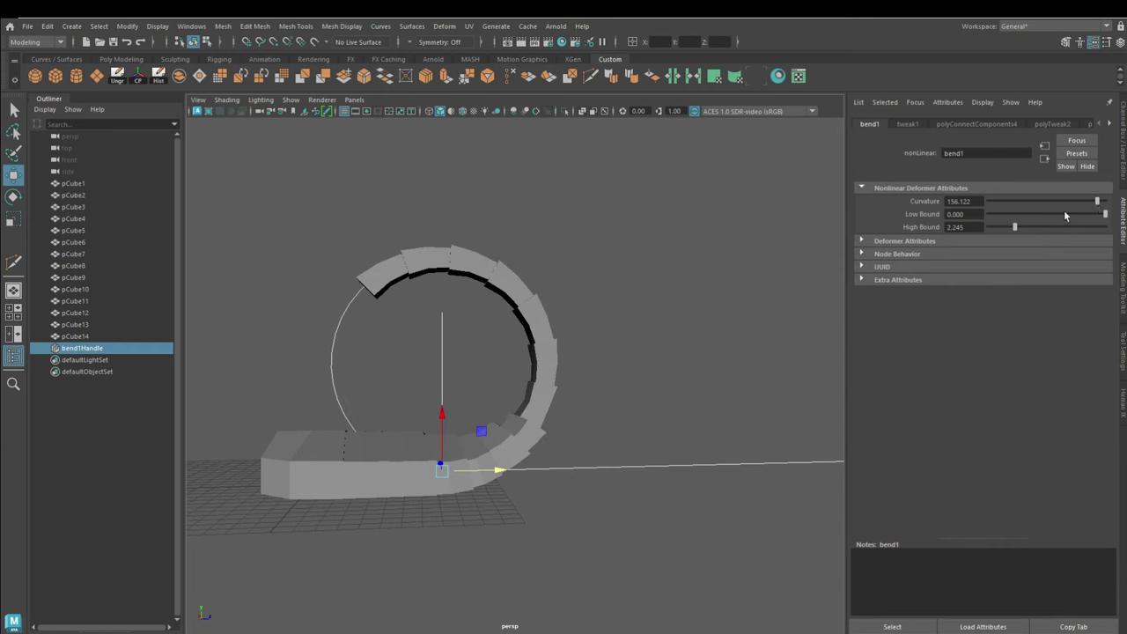
pyautogui.keyDown('alt'); pyautogui.moveTo(508, 470); pyautogui.dragTo(496, 468); pyautogui.keyUp('alt')
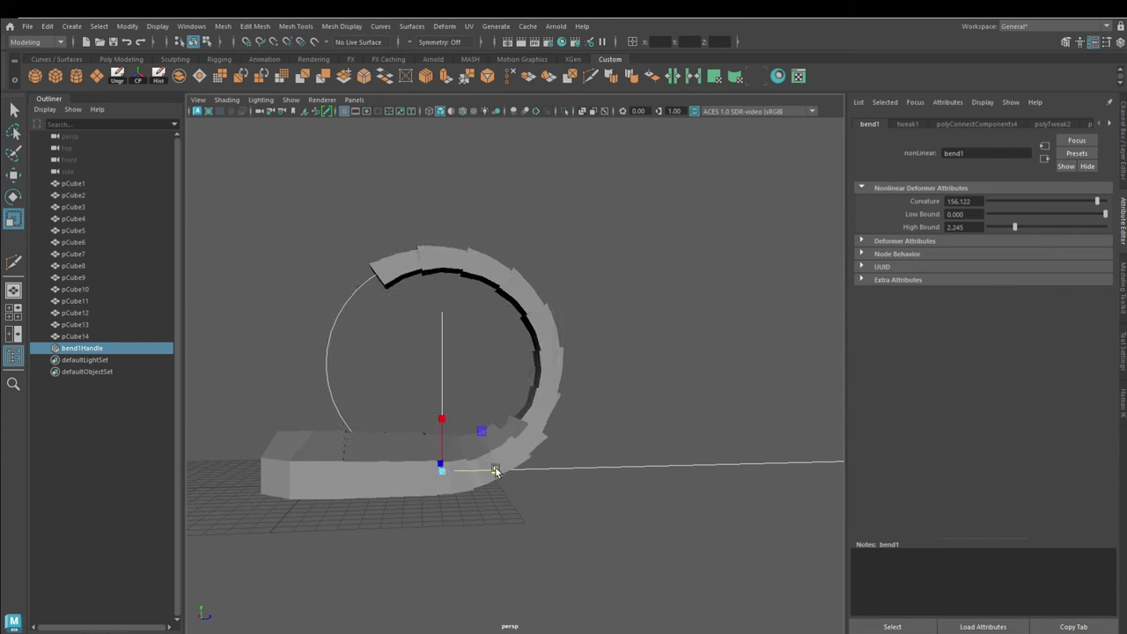
pyautogui.moveTo(442, 413)
pyautogui.keyDown('alt'); pyautogui.mouseDown()
pyautogui.moveTo(469, 450)
pyautogui.moveTo(529, 475)
pyautogui.moveTo(470, 461)
pyautogui.moveTo(446, 431)
pyautogui.moveTo(502, 452)
pyautogui.mouseUp(); pyautogui.keyUp('alt')
# Create a polygon plane with 3×2 subdivisions and delete its middle faces, leaving two pieces.
pyautogui.click(97, 76)
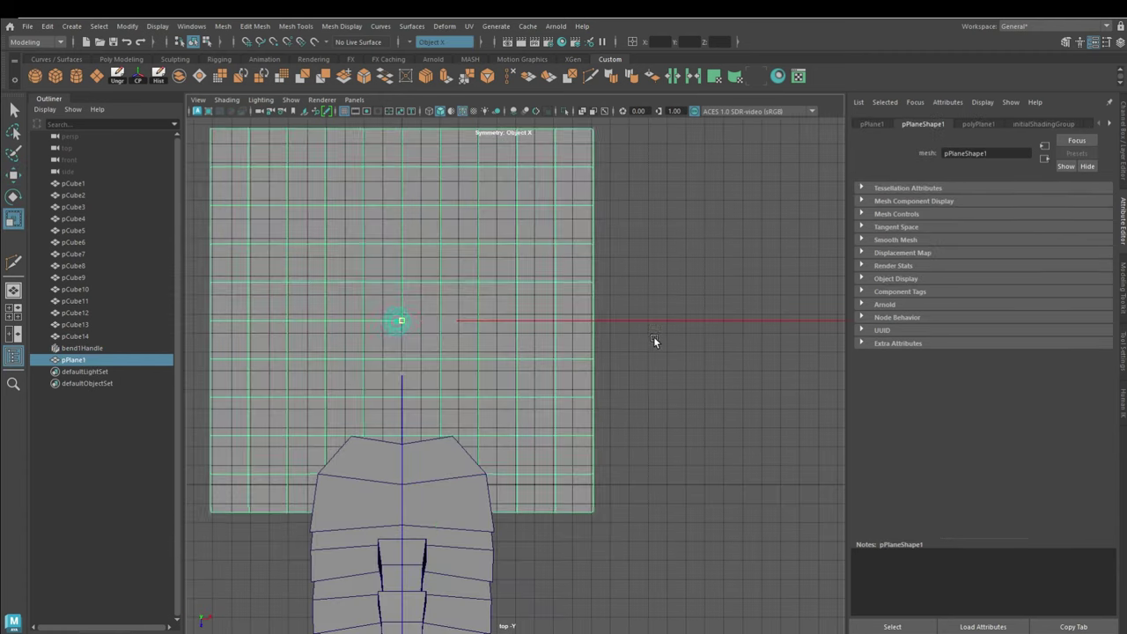
pyautogui.click(989, 124)
pyautogui.moveTo(1010, 244)
pyautogui.mouseDown()
pyautogui.moveTo(994, 243)
pyautogui.moveTo(992, 255)
pyautogui.mouseUp()
pyautogui.click(421, 276)
pyautogui.press('Delete')
# Move the plane vertices to reshape the pieces into slanted diamonds.
pyautogui.press('w')
pyautogui.moveTo(548, 377); pyautogui.dragTo(581, 305)
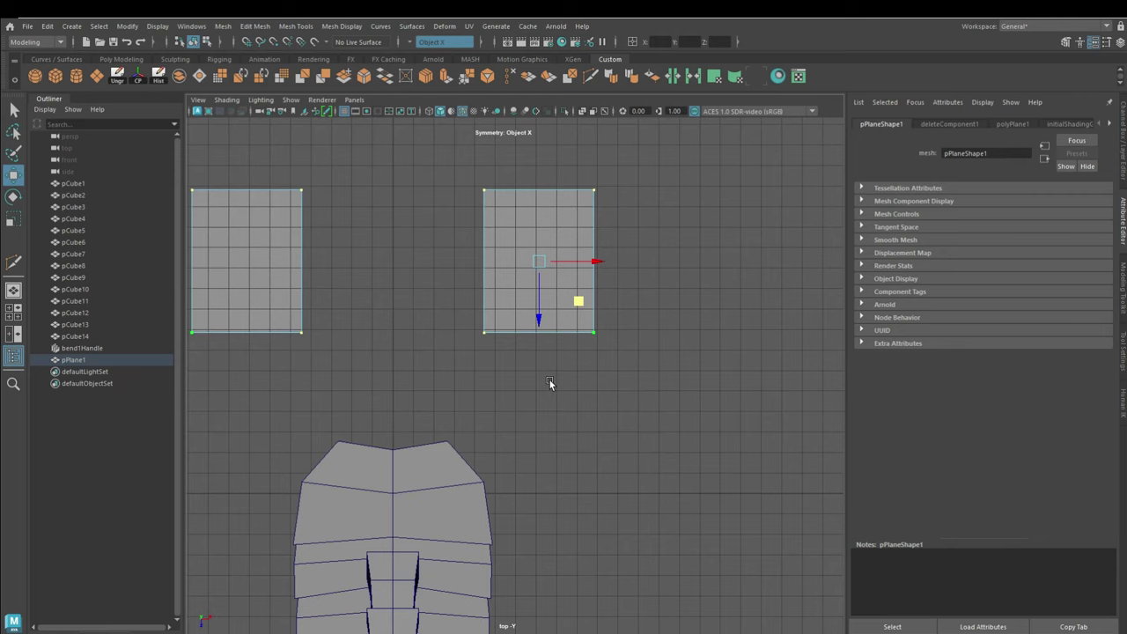
pyautogui.keyDown('alt'); pyautogui.moveTo(549, 385); pyautogui.dragTo(541, 330, button='middle'); pyautogui.keyUp('alt')
pyautogui.moveTo(540, 329)
pyautogui.mouseDown()
pyautogui.moveTo(612, 319)
pyautogui.moveTo(674, 239)
pyautogui.moveTo(687, 382)
pyautogui.mouseUp()
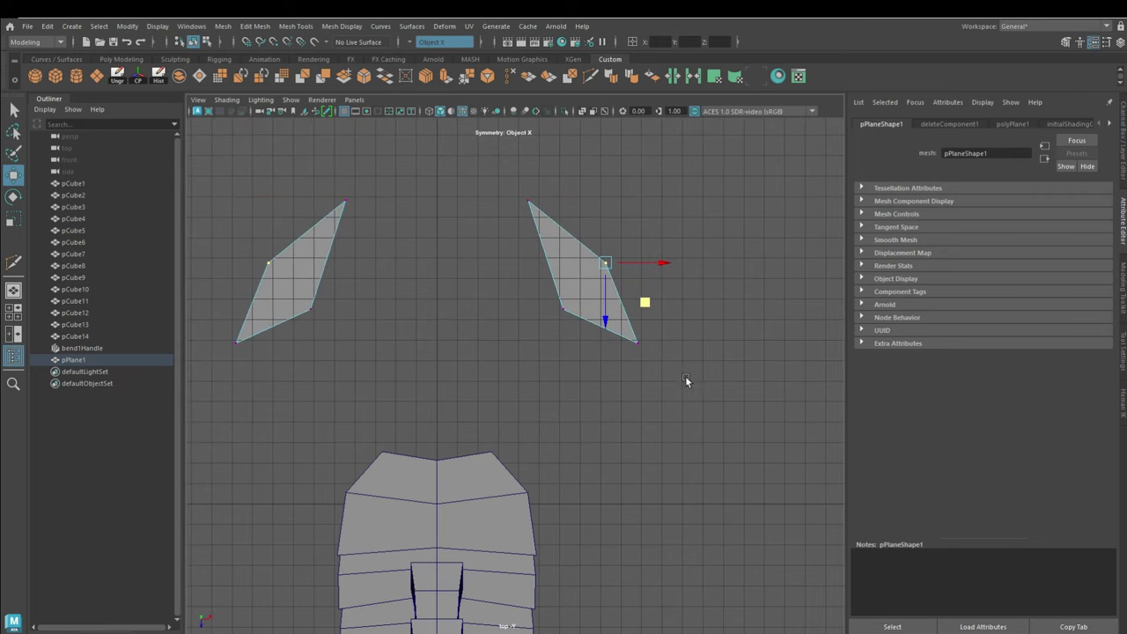
pyautogui.keyDown('alt'); pyautogui.moveTo(687, 382); pyautogui.dragTo(578, 290, button='middle'); pyautogui.keyUp('alt')
# Extrude the outer edge and adjust the side, upper and tip vertices into a hooked claw.
pyautogui.rightClick(579, 290)
pyautogui.hotkey('ctrl', 'e')
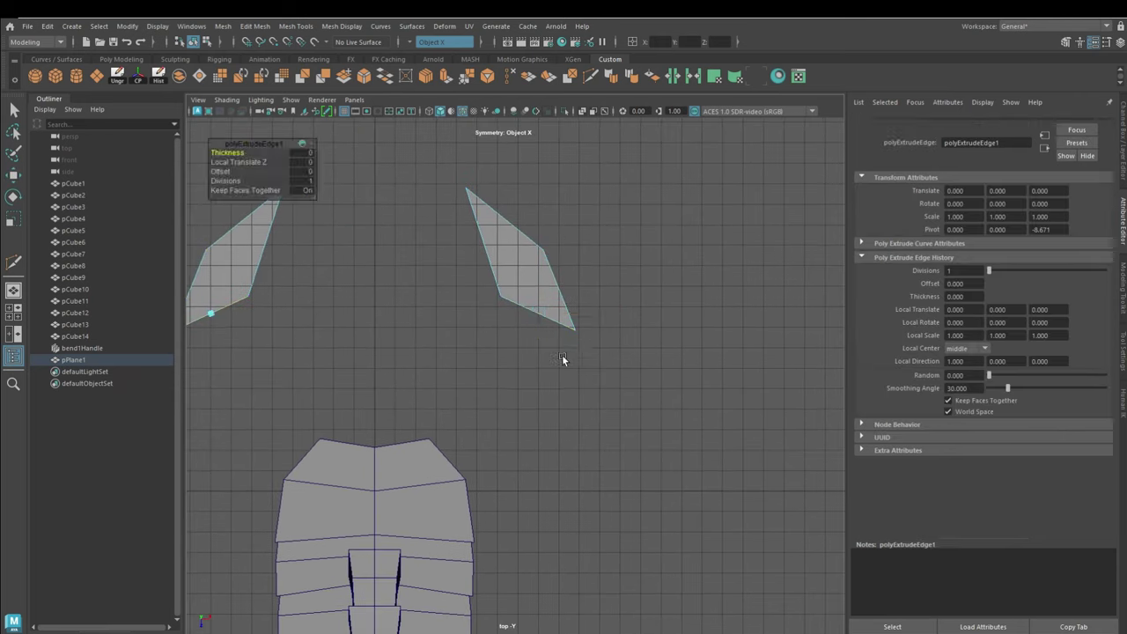
pyautogui.moveTo(561, 355); pyautogui.dragTo(539, 341)
pyautogui.click(575, 330)
pyautogui.moveTo(615, 369); pyautogui.dragTo(584, 350)
pyautogui.moveTo(544, 249); pyautogui.dragTo(514, 255)
pyautogui.click(467, 188)
pyautogui.click(638, 458)
pyautogui.moveTo(639, 467)
pyautogui.mouseDown()
pyautogui.moveTo(629, 377)
pyautogui.moveTo(631, 455)
pyautogui.mouseUp()
# Multi-cut a new edge across the claw plane.
pyautogui.click(555, 433)
pyautogui.keyDown('shift'); pyautogui.moveTo(632, 455); pyautogui.dragTo(588, 376, button='right'); pyautogui.keyUp('shift')
pyautogui.press('w')
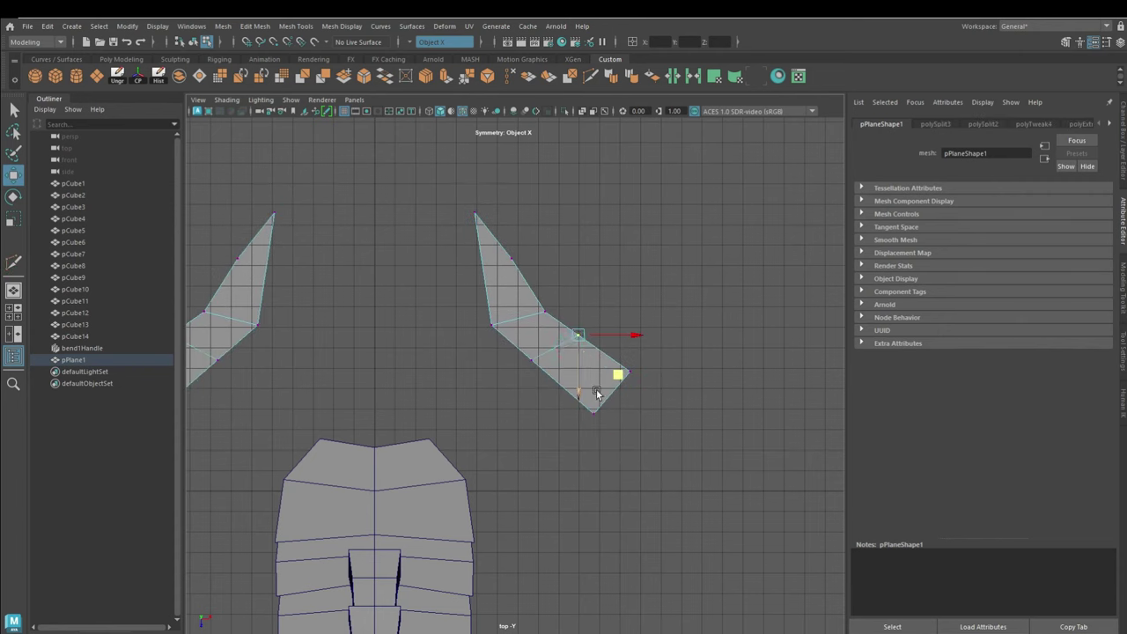
pyautogui.keyDown('alt'); pyautogui.moveTo(581, 364); pyautogui.dragTo(574, 403, button='middle'); pyautogui.keyUp('alt')
# Extract a claw face into a separate piece and reshape it into an upright quad.
pyautogui.moveTo(580, 300); pyautogui.dragTo(594, 379, button='right')
pyautogui.click(580, 332)
pyautogui.click(586, 325)
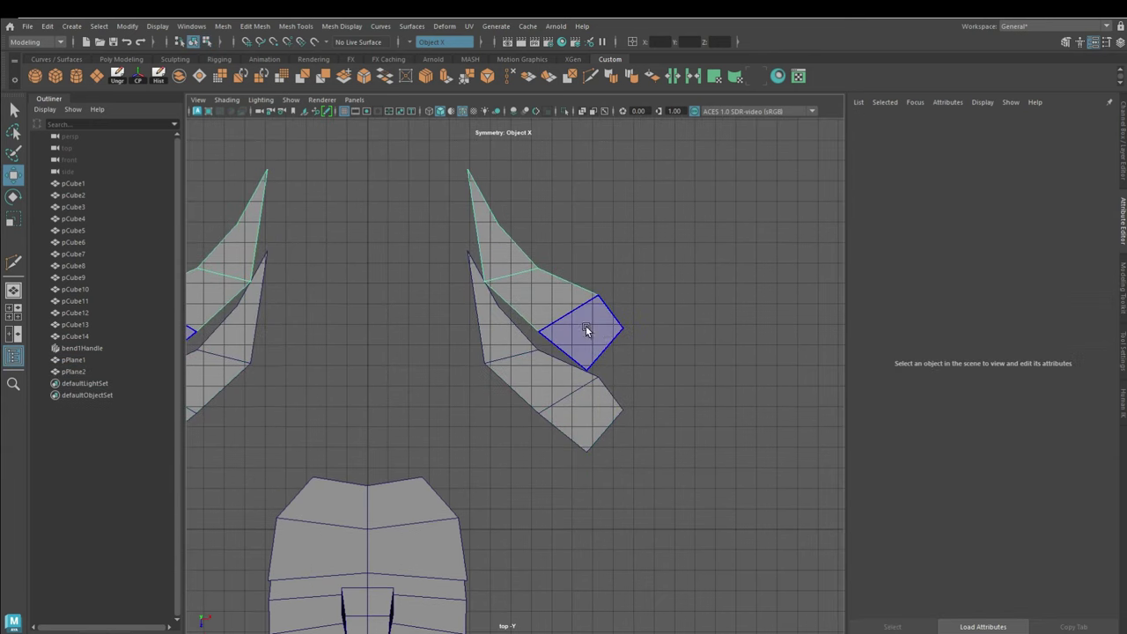
pyautogui.keyDown('shift'); pyautogui.moveTo(572, 322); pyautogui.dragTo(586, 417, button='right'); pyautogui.keyUp('shift')
pyautogui.keyDown('alt'); pyautogui.moveTo(637, 420); pyautogui.dragTo(616, 473, button='middle'); pyautogui.keyUp('alt')
pyautogui.moveTo(616, 473)
pyautogui.mouseDown()
pyautogui.moveTo(538, 368)
pyautogui.moveTo(555, 379)
pyautogui.mouseUp()
pyautogui.moveTo(530, 326); pyautogui.dragTo(572, 292)
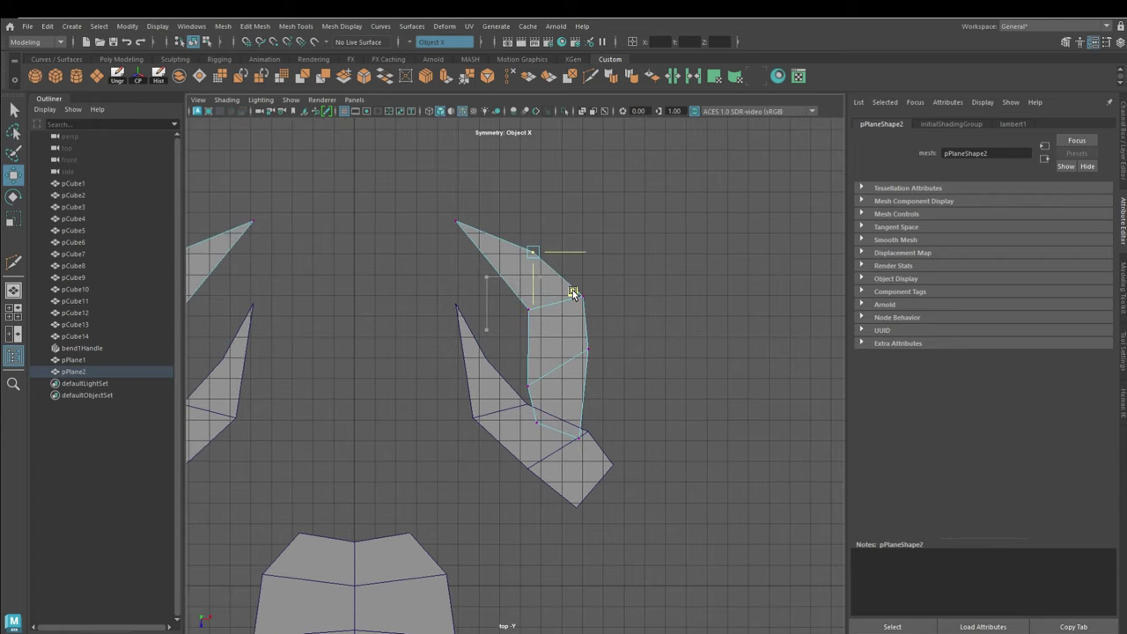
pyautogui.moveTo(546, 429); pyautogui.dragTo(569, 350)
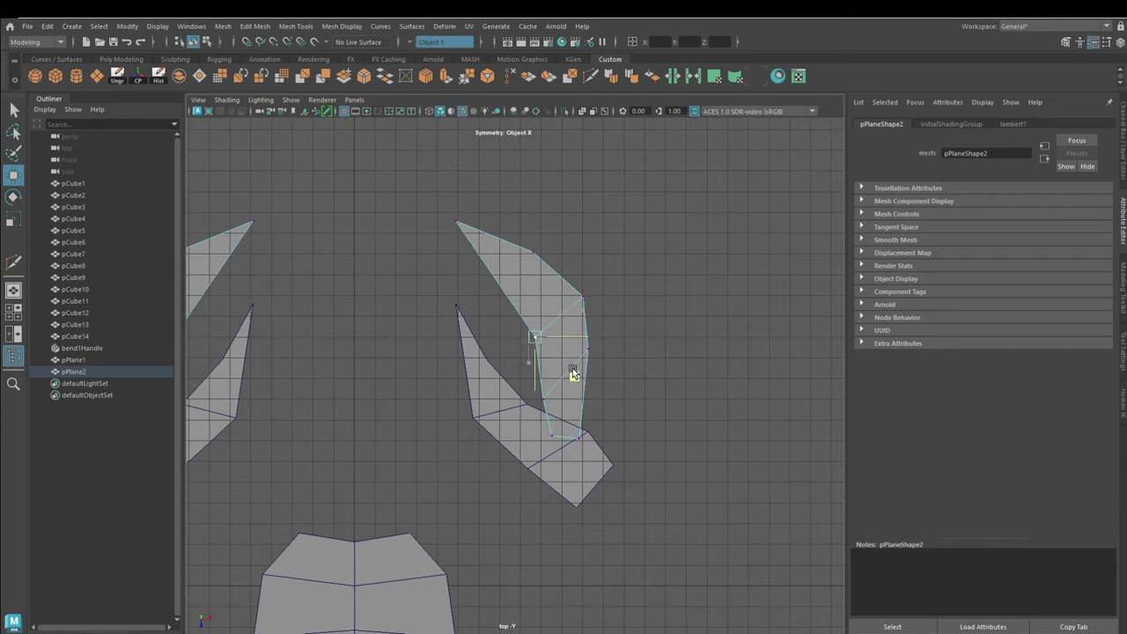
# Move the extracted piece's upper vertices to finish both claws.
pyautogui.click(572, 299)
pyautogui.moveTo(563, 297)
pyautogui.mouseDown()
pyautogui.moveTo(559, 310)
pyautogui.moveTo(531, 261)
pyautogui.mouseUp()
pyautogui.click(571, 310)
pyautogui.scroll(-2, 581, 480)
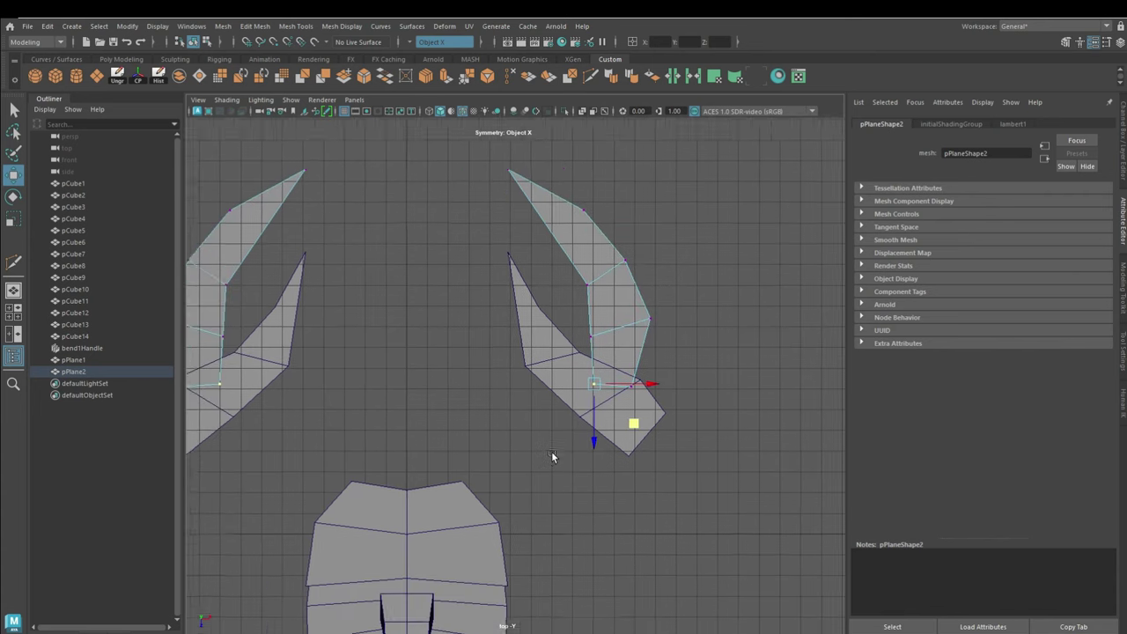
pyautogui.keyDown('alt'); pyautogui.moveTo(551, 451); pyautogui.dragTo(556, 410, button='middle'); pyautogui.keyUp('alt')
# Duplicate the pPlane2 pincer pieces and move the copy downward.
pyautogui.click(649, 340)
pyautogui.click(649, 340)
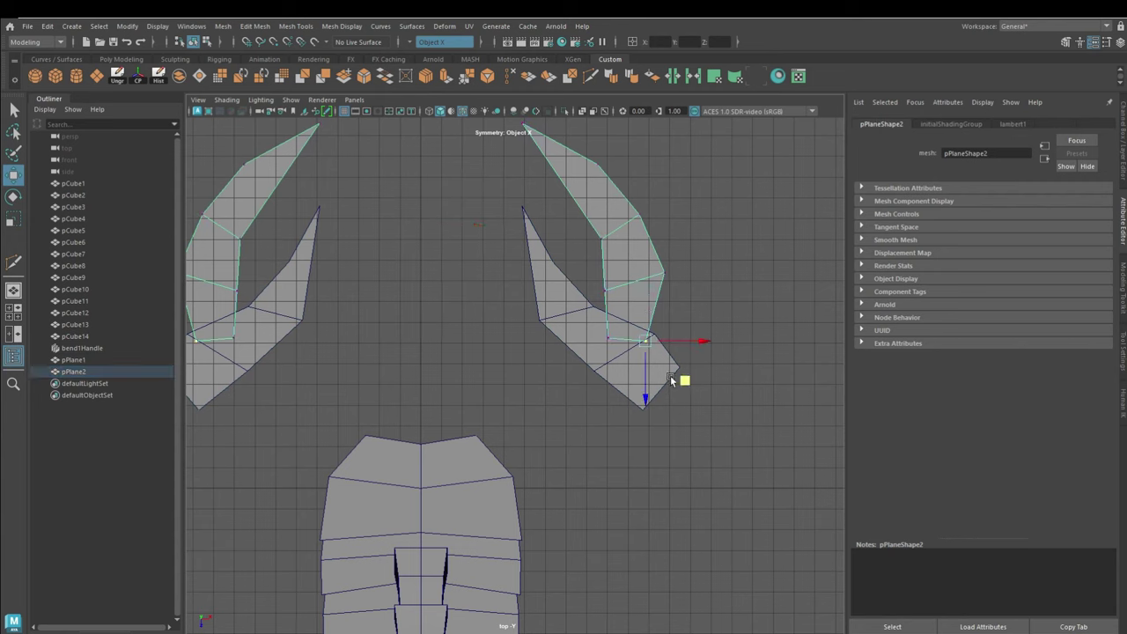
pyautogui.hotkey('ctrl', 'd')
pyautogui.moveTo(422, 379); pyautogui.dragTo(435, 429)
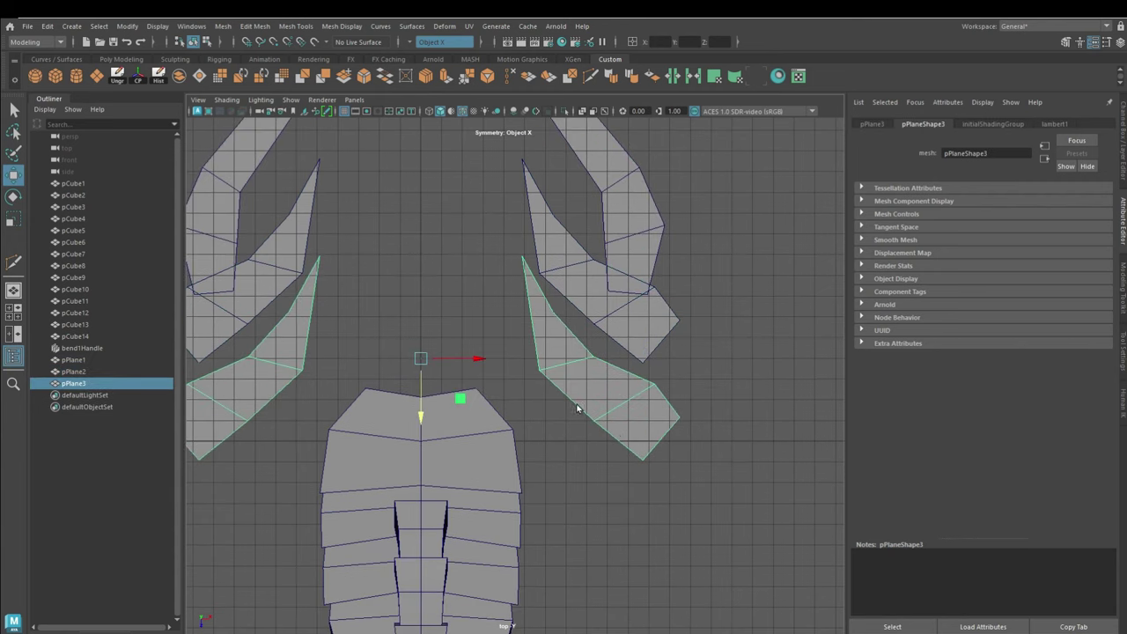
# Rotate the pPlane3 copy and move it beside the body.
pyautogui.press('e')
pyautogui.moveTo(556, 408); pyautogui.dragTo(707, 439)
pyautogui.scroll(2, 707, 439)
pyautogui.press('w')
pyautogui.moveTo(605, 428)
pyautogui.mouseDown()
pyautogui.moveTo(562, 483)
pyautogui.moveTo(574, 458)
pyautogui.mouseUp()
pyautogui.moveTo(574, 458); pyautogui.dragTo(616, 291, button='right')
# Reposition pPlane3's corner vertices to shape the arm segment.
pyautogui.click(651, 384)
pyautogui.moveTo(617, 403); pyautogui.dragTo(652, 453)
pyautogui.click(535, 480)
pyautogui.moveTo(573, 523)
pyautogui.mouseDown()
pyautogui.moveTo(576, 461)
pyautogui.moveTo(580, 492)
pyautogui.moveTo(614, 432)
pyautogui.mouseUp()
pyautogui.click(578, 375)
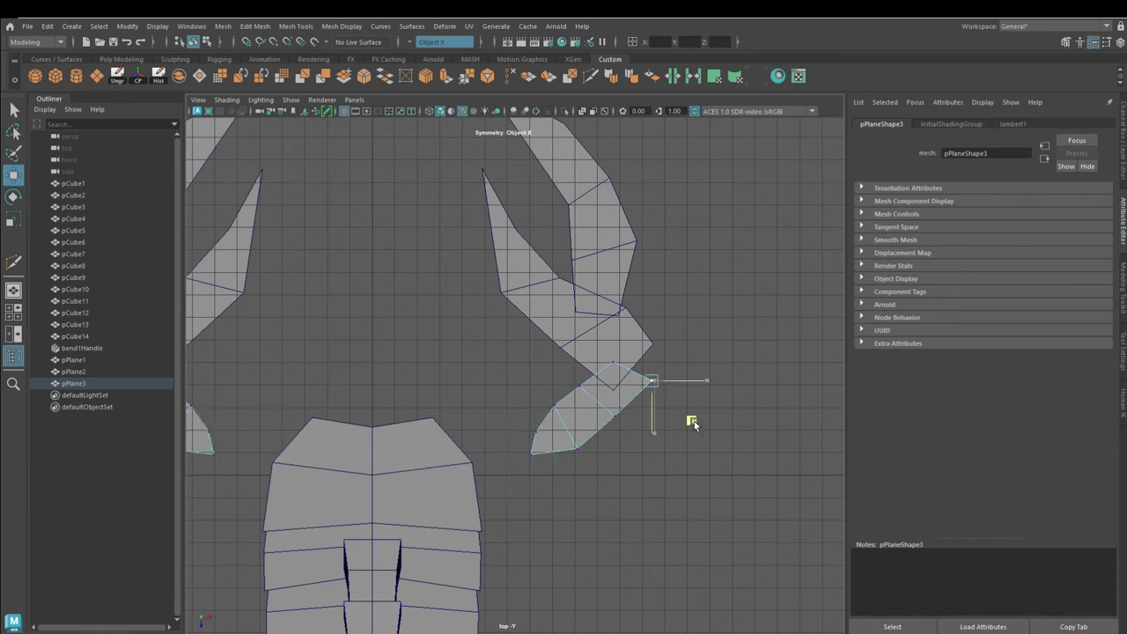
# Duplicate the arm piece as pPlane4, rotate it and move it toward the body.
pyautogui.press('F8')
pyautogui.hotkey('ctrl', 'd')
pyautogui.moveTo(572, 412)
pyautogui.mouseDown()
pyautogui.moveTo(542, 455)
pyautogui.moveTo(573, 419)
pyautogui.moveTo(563, 414)
pyautogui.mouseUp()
pyautogui.press('e')
pyautogui.moveTo(476, 330); pyautogui.dragTo(482, 282, button='right')
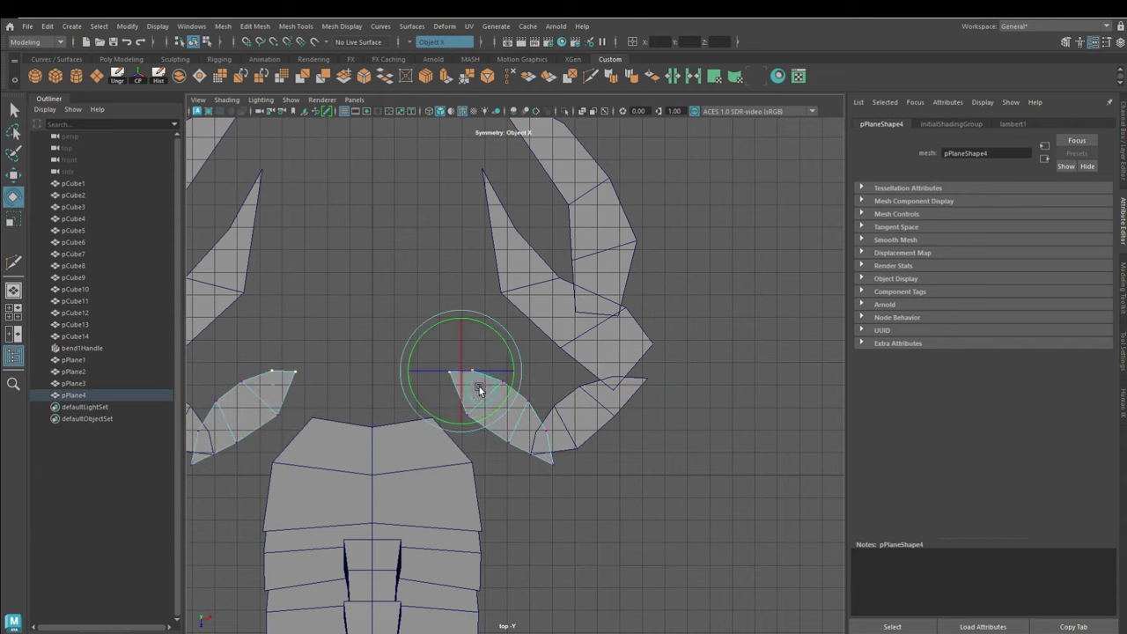
pyautogui.press('w')
pyautogui.press('F8')
pyautogui.moveTo(389, 410); pyautogui.dragTo(402, 430)
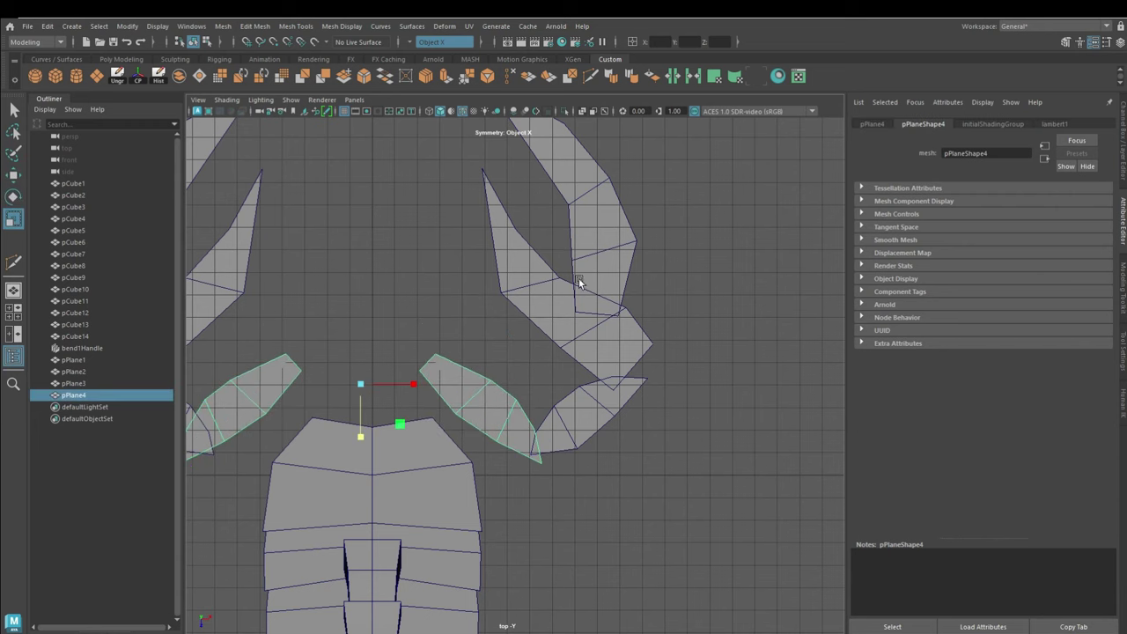
# Select the faces of all four plane pieces and reshape them together.
pyautogui.scroll(1, 621, 387)
pyautogui.keyDown('shift'); pyautogui.moveTo(647, 435); pyautogui.dragTo(679, 511); pyautogui.keyUp('shift')
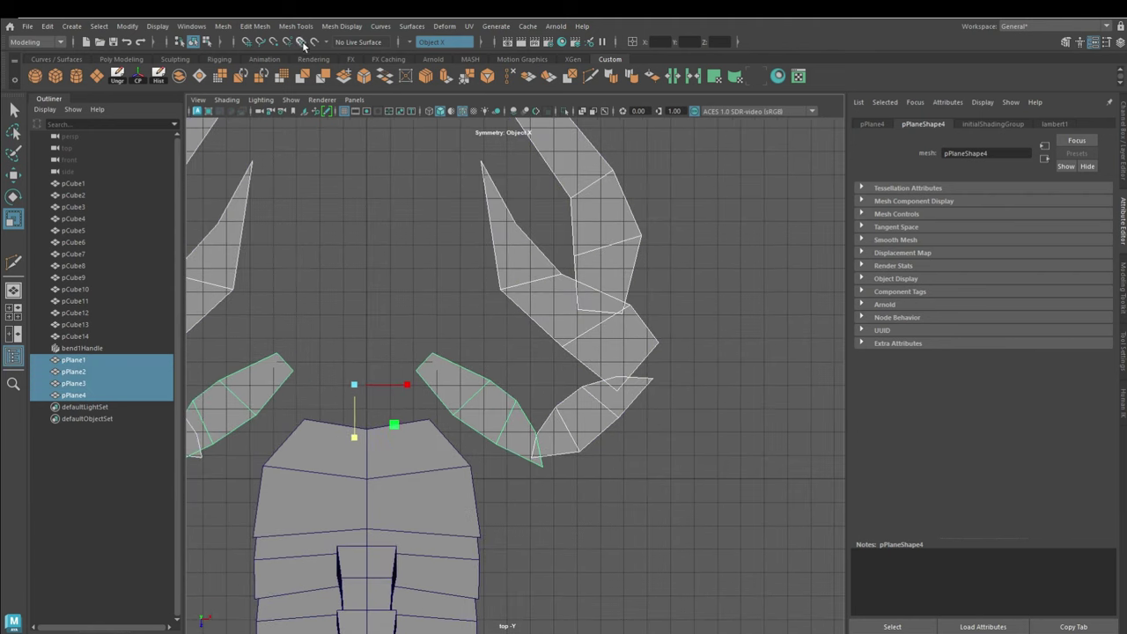
pyautogui.moveTo(604, 297); pyautogui.dragTo(604, 327, button='right')
pyautogui.click(584, 415)
pyautogui.moveTo(493, 176); pyautogui.dragTo(669, 476)
pyautogui.moveTo(578, 315); pyautogui.dragTo(630, 344)
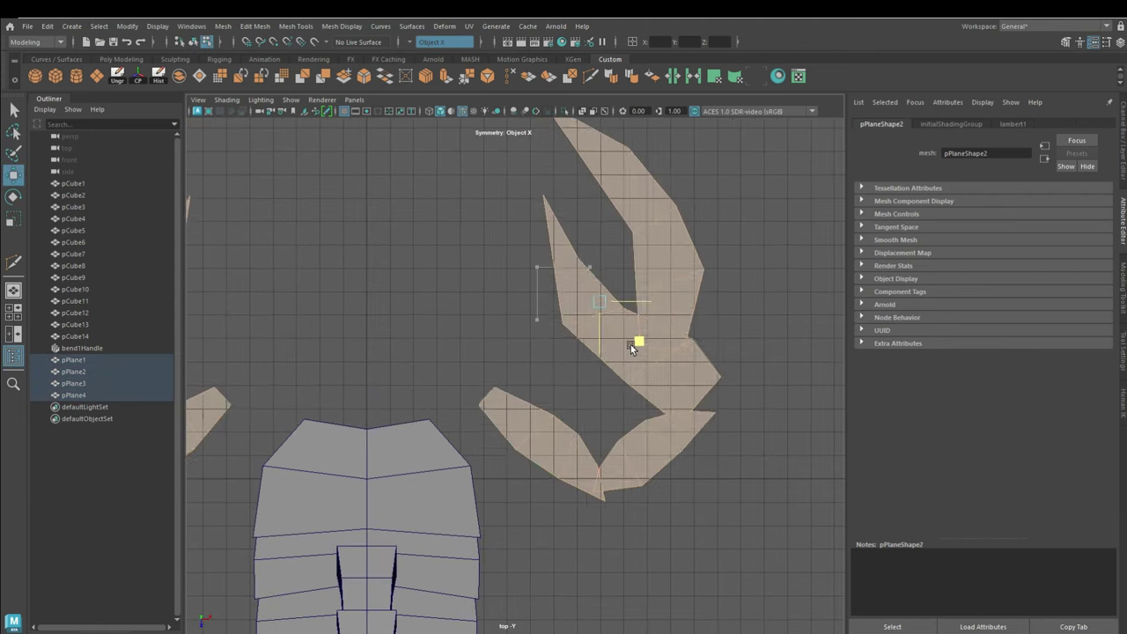
pyautogui.click(638, 355)
# Clear the face selection and select the front body piece pCube15.
pyautogui.scroll(1, 534, 475)
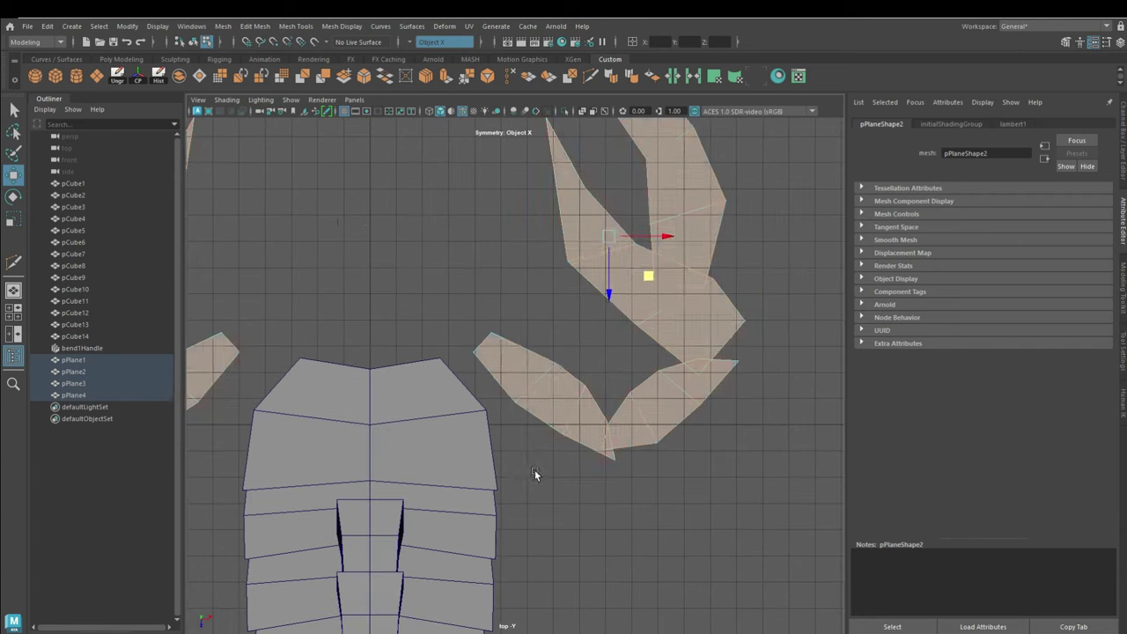
pyautogui.click(534, 474)
pyautogui.click(407, 466)
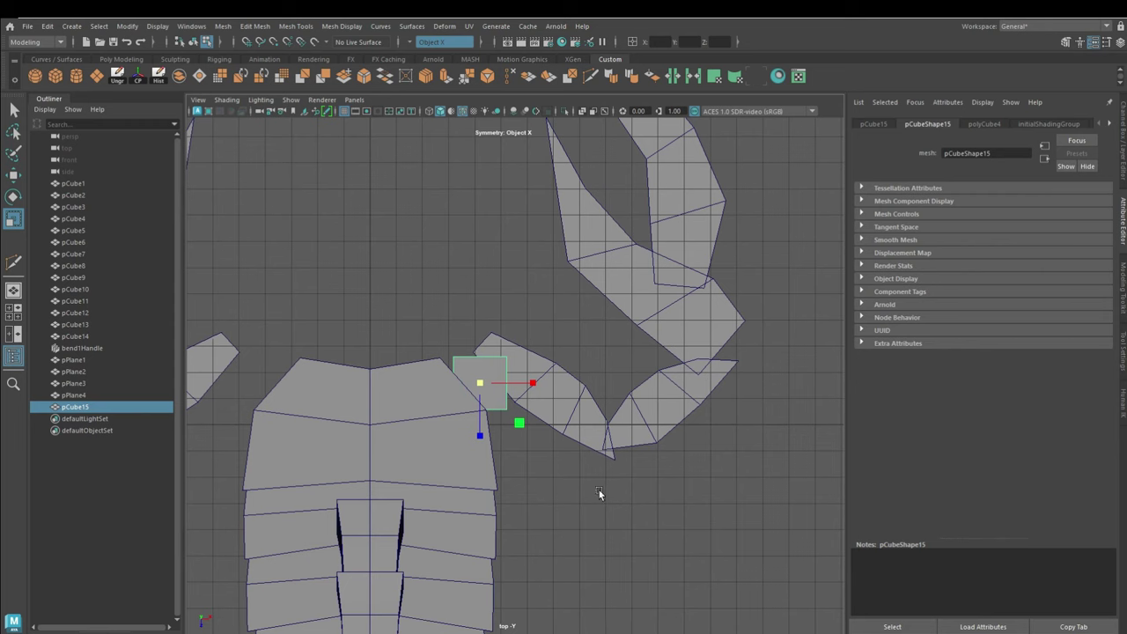
# Duplicate pCube15 and move the copy to the left.
pyautogui.hotkey('ctrl', 'd')
pyautogui.press('w')
pyautogui.hotkey('ctrl', 'a')
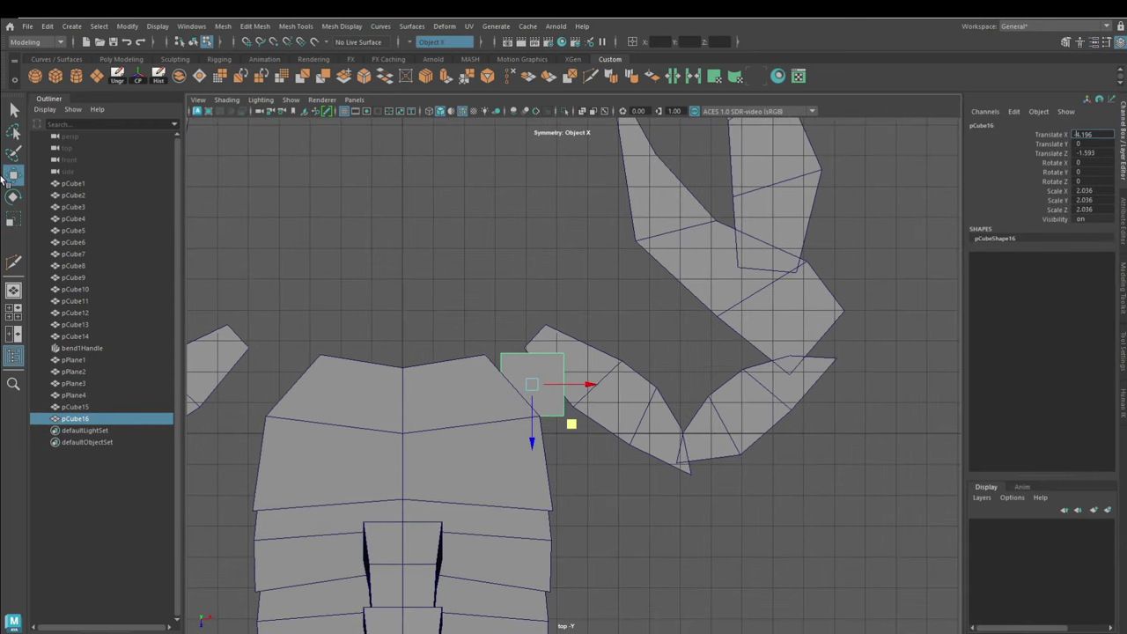
pyautogui.press('Return')
# Restore the accidentally deleted claw planes and select all four.
pyautogui.scroll(-3, 359, 406)
pyautogui.click(305, 317)
pyautogui.press('Delete')
pyautogui.hotkey('ctrl', 'z')
pyautogui.rightClick(264, 282)
pyautogui.click(264, 264)
pyautogui.moveTo(194, 123); pyautogui.dragTo(758, 440)
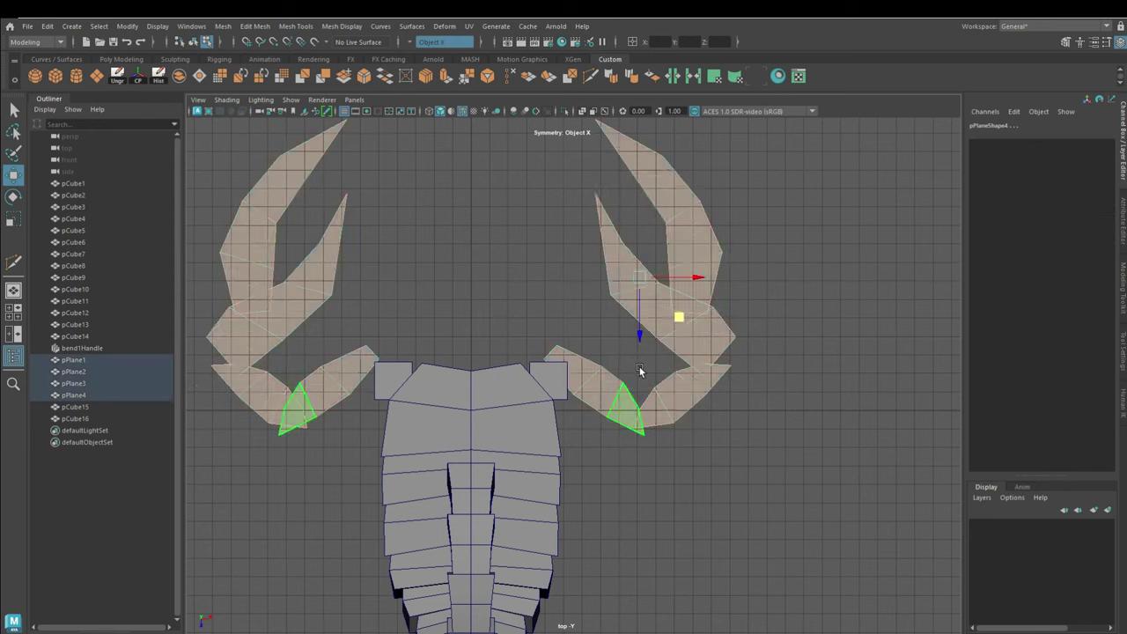
# Reshape the upper claw with symmetry, pulling its tip edge down and right.
pyautogui.scroll(2, 800, 516)
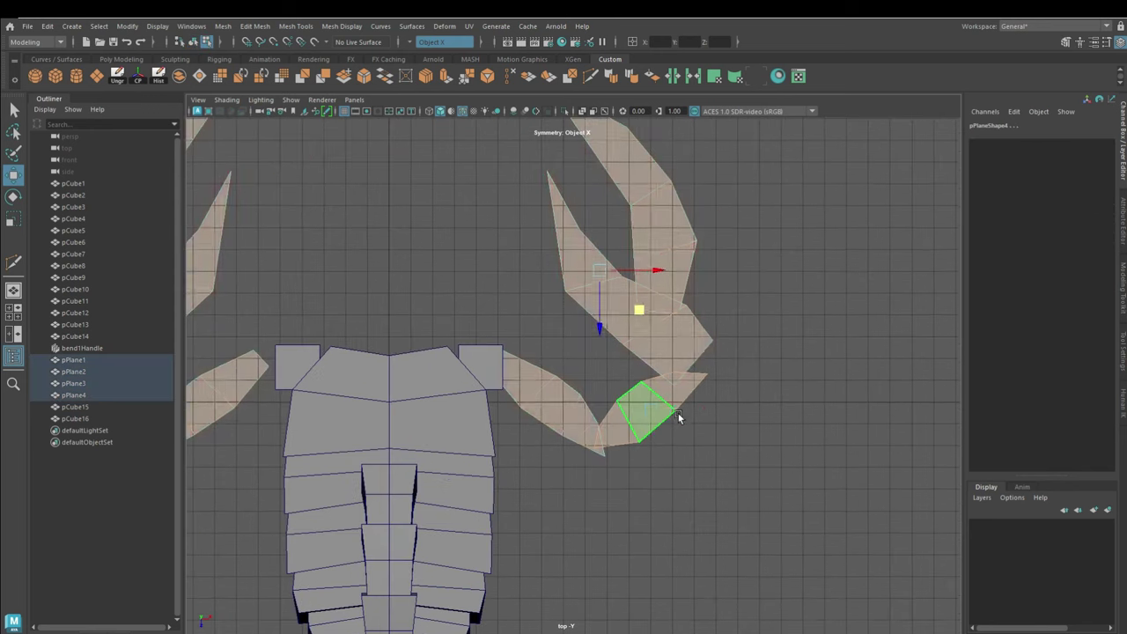
pyautogui.click(678, 418)
pyautogui.click(643, 264)
pyautogui.moveTo(628, 247); pyautogui.dragTo(645, 246)
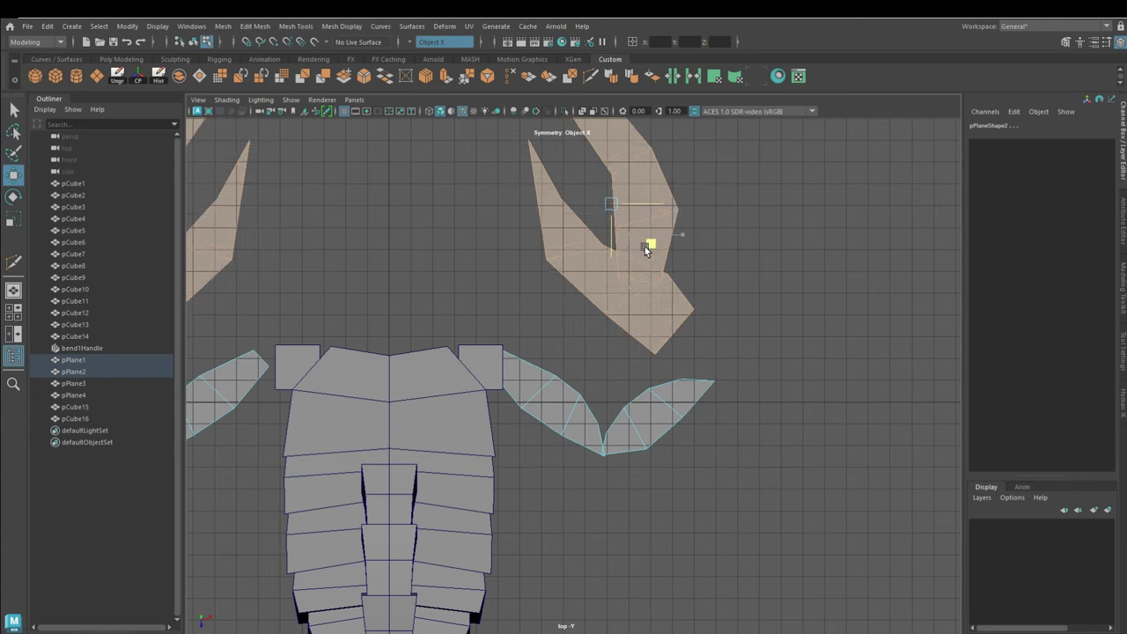
pyautogui.moveTo(683, 351); pyautogui.dragTo(683, 313, button='right')
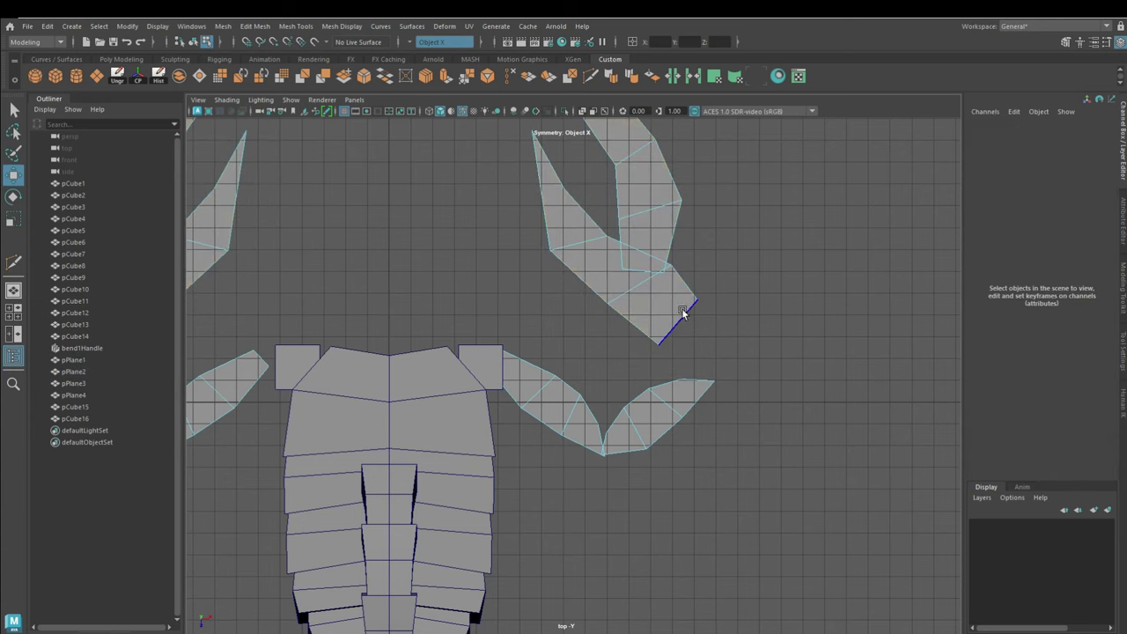
pyautogui.moveTo(684, 314); pyautogui.dragTo(729, 410)
pyautogui.click(13, 195)
pyautogui.click(13, 174)
# Cut a new edge across the claw and nudge the joint vertex slightly right.
pyautogui.click(638, 348)
pyautogui.press('w')
pyautogui.click(667, 394)
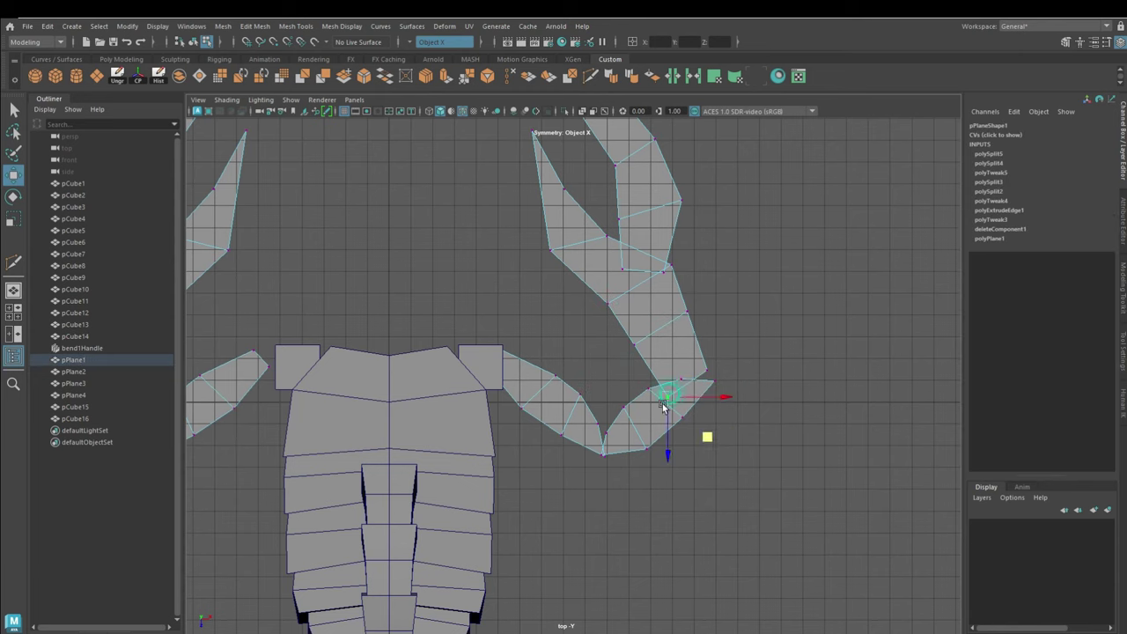
pyautogui.moveTo(650, 344); pyautogui.dragTo(656, 343)
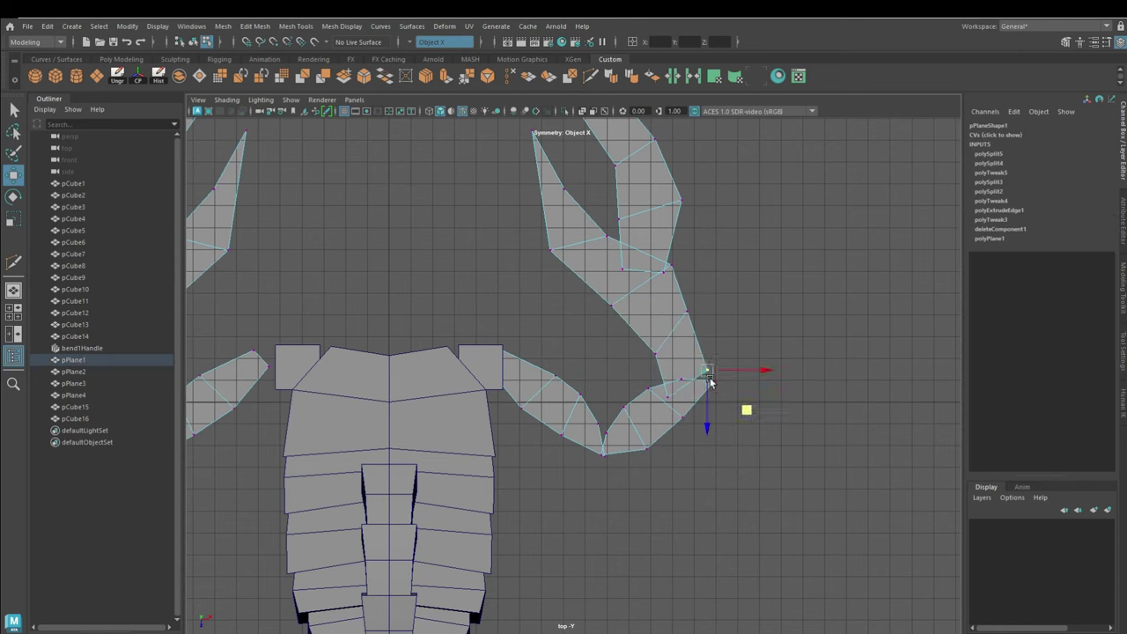
pyautogui.click(684, 277)
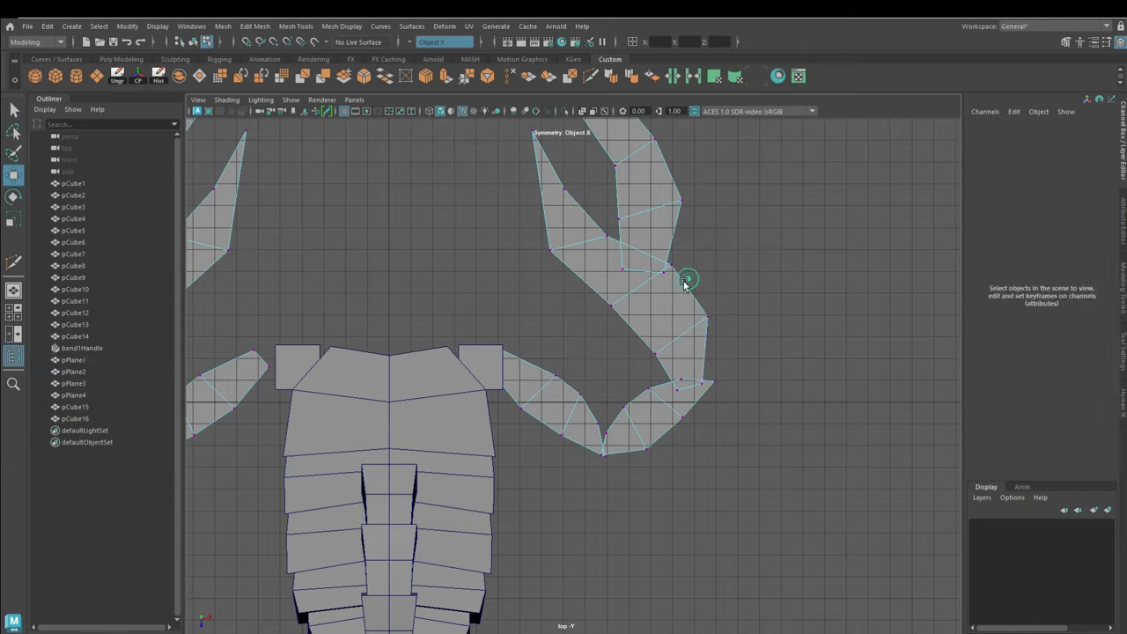
pyautogui.keyDown('alt'); pyautogui.moveTo(685, 277); pyautogui.dragTo(699, 402, button='middle'); pyautogui.keyUp('alt')
pyautogui.click(616, 290)
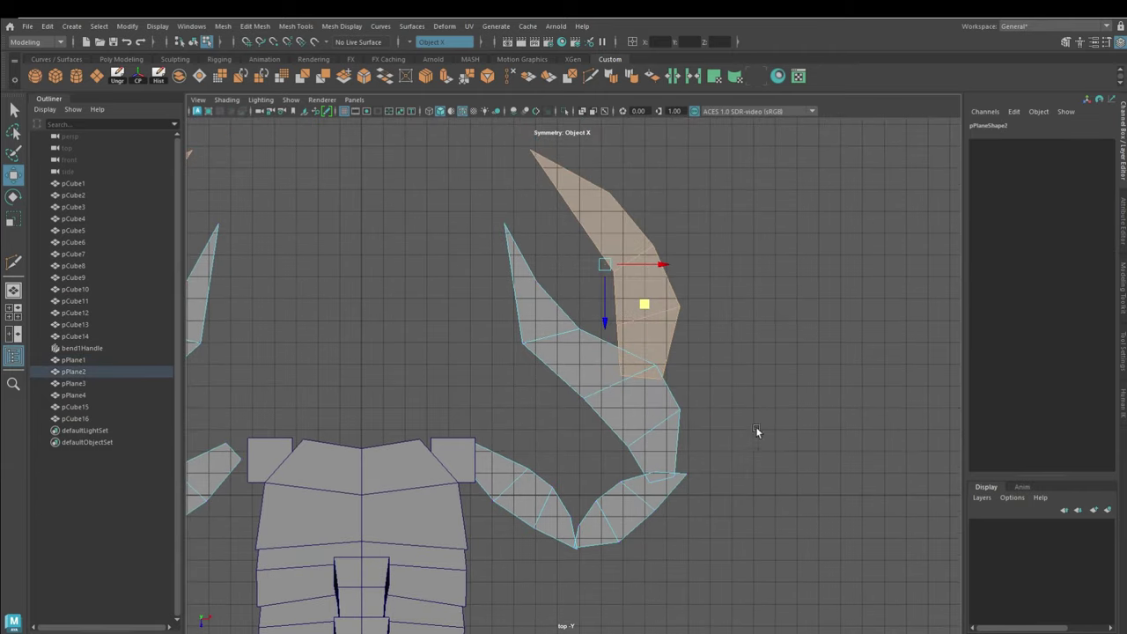
pyautogui.click(756, 428)
pyautogui.keyDown('alt'); pyautogui.moveTo(756, 428); pyautogui.dragTo(559, 468, button='right'); pyautogui.keyUp('alt')
# Turn the two side cubes pCube15 and pCube16 into spheres.
pyautogui.scroll(2, 639, 357)
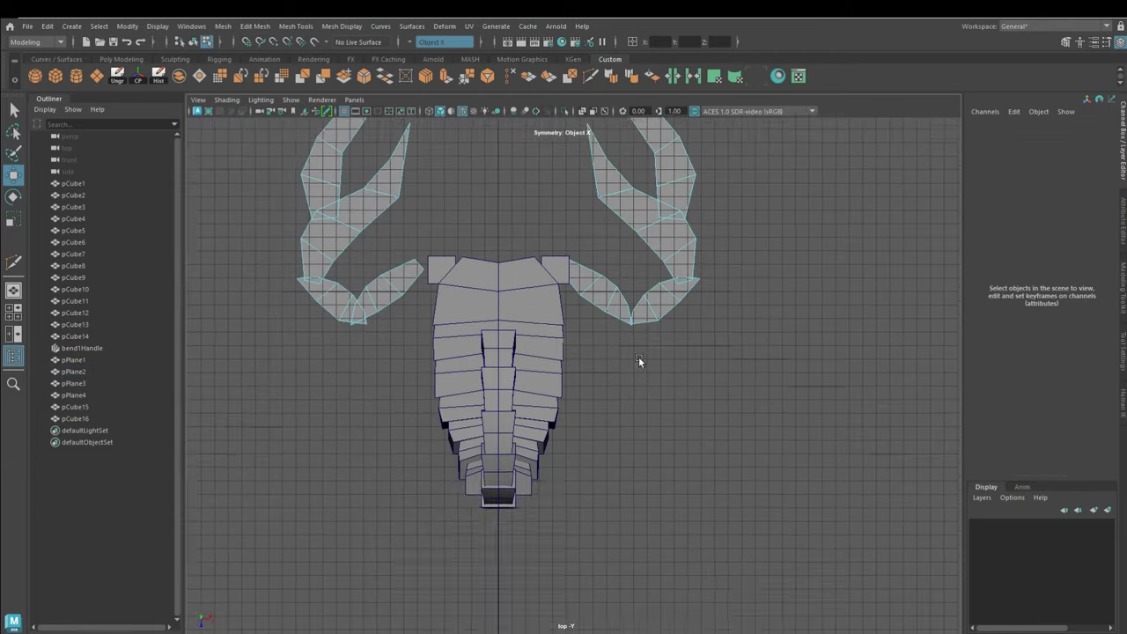
pyautogui.moveTo(638, 357); pyautogui.dragTo(736, 394)
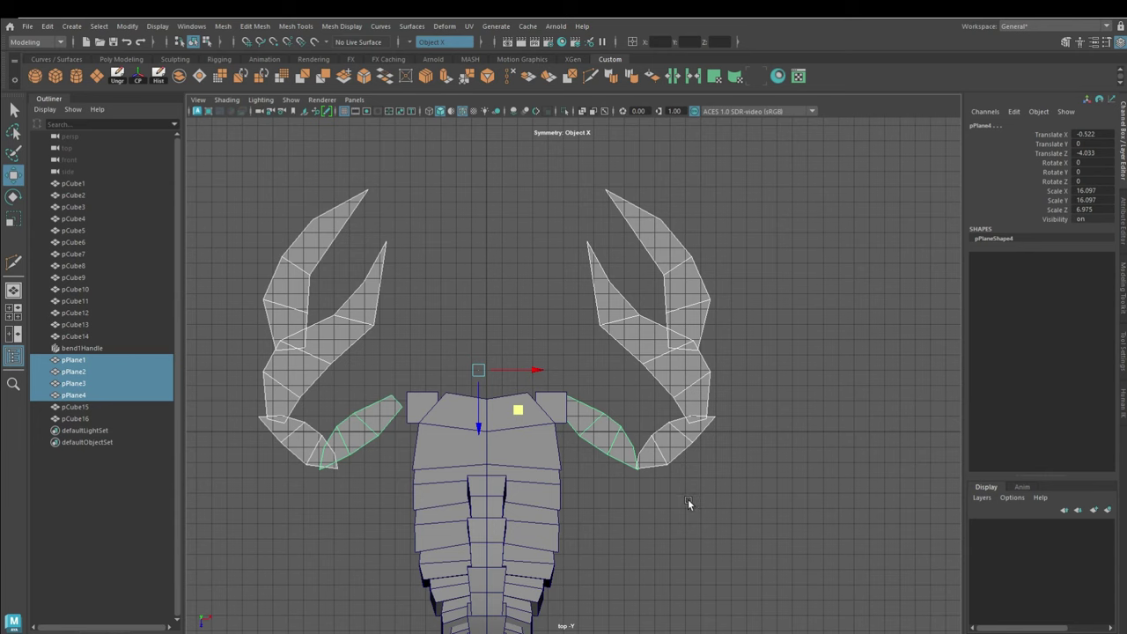
pyautogui.click(346, 427)
pyautogui.click(287, 372)
pyautogui.click(707, 442)
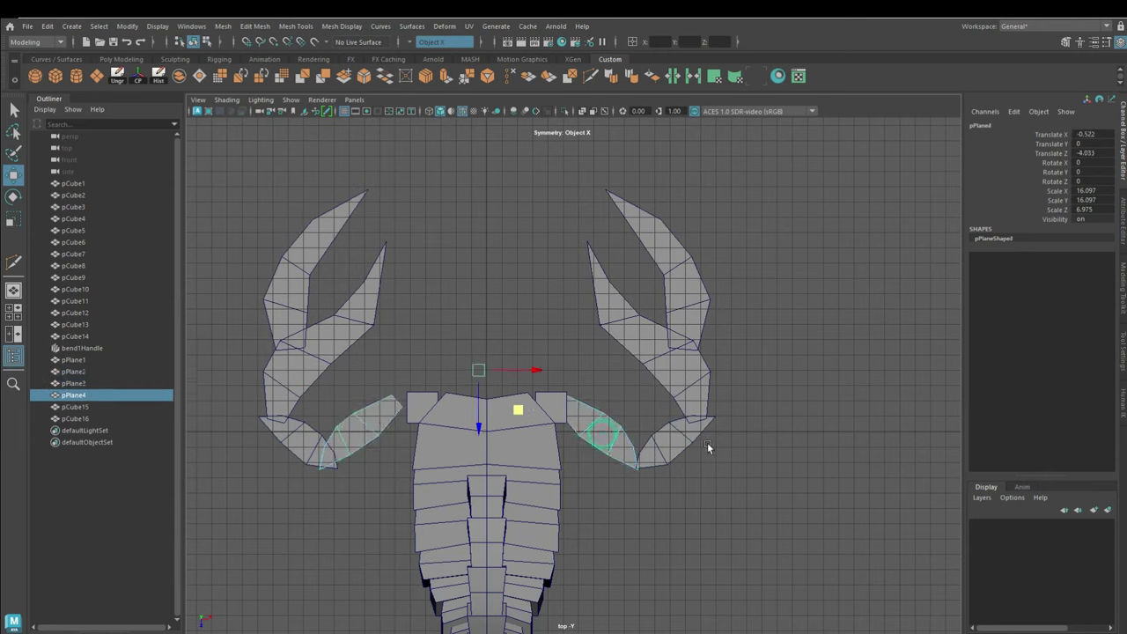
pyautogui.press('F11')
pyautogui.click(599, 447)
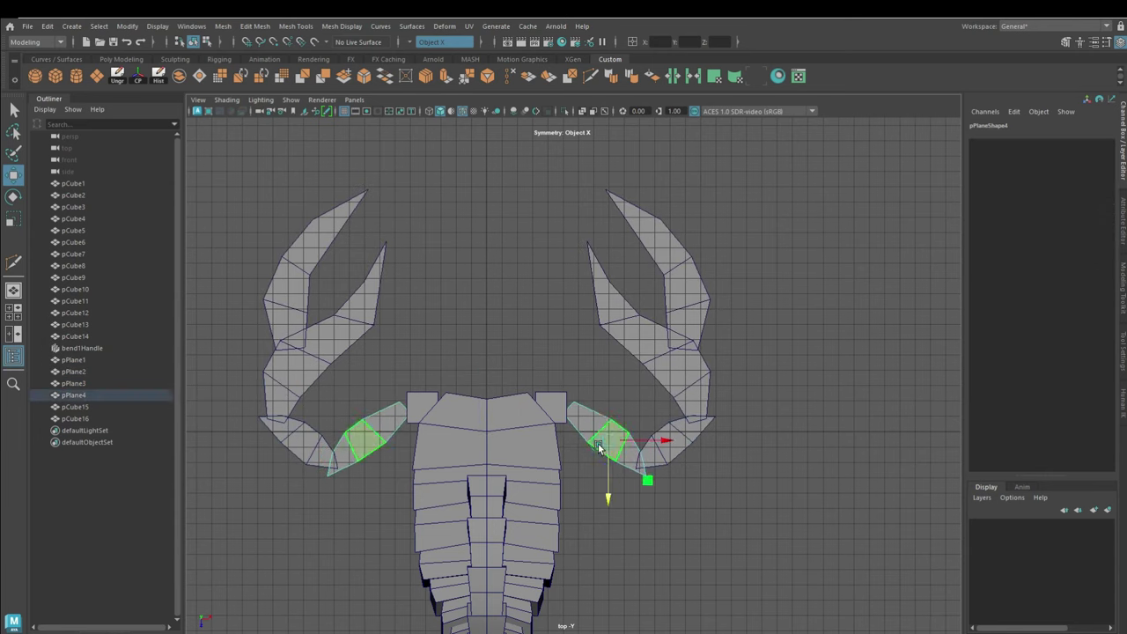
pyautogui.moveTo(431, 259)
pyautogui.keyDown('alt'); pyautogui.mouseDown()
pyautogui.moveTo(410, 198)
pyautogui.moveTo(508, 431)
pyautogui.moveTo(632, 483)
pyautogui.moveTo(669, 448)
pyautogui.moveTo(675, 415)
pyautogui.mouseUp(); pyautogui.keyUp('alt')
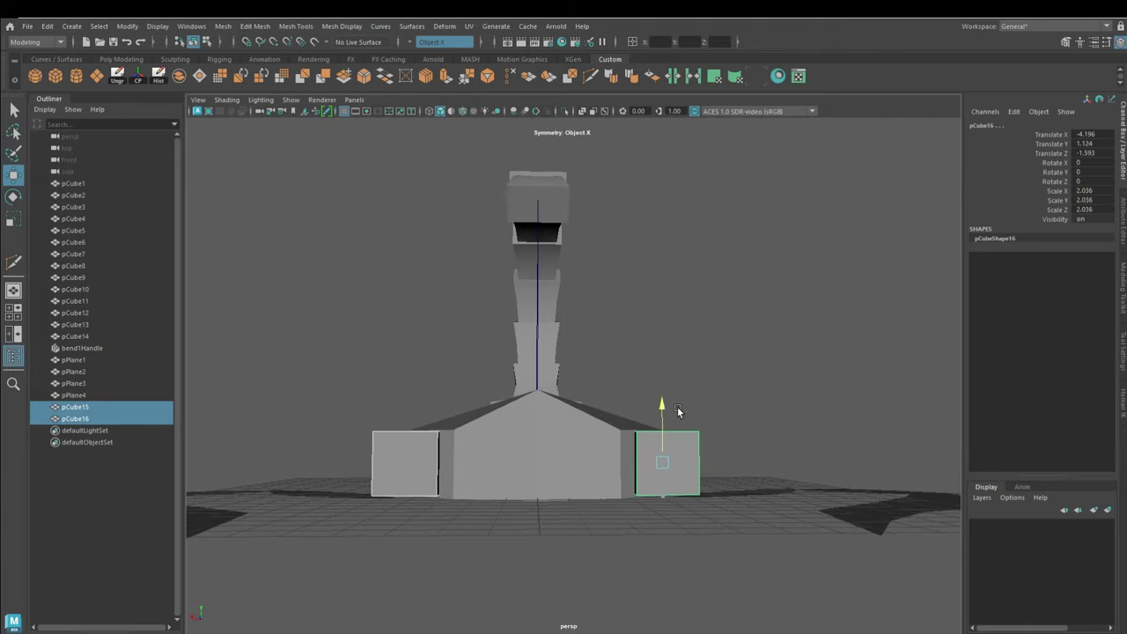
pyautogui.click(280, 77)
# Extrude the four claw planes to Local Translate Z 1.309 and check the smooth preview.
pyautogui.moveTo(344, 405)
pyautogui.keyDown('alt'); pyautogui.mouseDown()
pyautogui.moveTo(368, 427)
pyautogui.moveTo(299, 445)
pyautogui.moveTo(380, 500)
pyautogui.moveTo(377, 485)
pyautogui.moveTo(455, 473)
pyautogui.mouseUp(); pyautogui.keyUp('alt')
pyautogui.click(299, 445)
pyautogui.keyDown('shift'); pyautogui.click(302, 397); pyautogui.keyUp('shift')
pyautogui.moveTo(302, 397)
pyautogui.keyDown('alt'); pyautogui.mouseDown()
pyautogui.moveTo(755, 529)
pyautogui.moveTo(702, 493)
pyautogui.moveTo(491, 529)
pyautogui.mouseUp(); pyautogui.keyUp('alt')
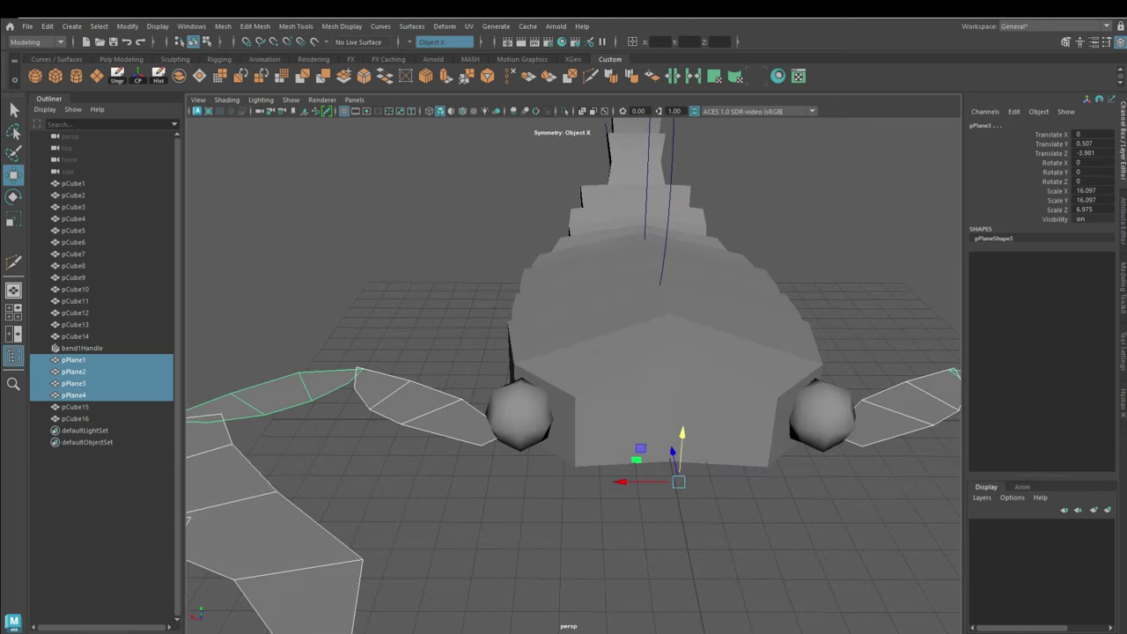
pyautogui.click(446, 75)
pyautogui.scroll(-3, 294, 317)
pyautogui.moveTo(800, 374)
pyautogui.mouseDown()
pyautogui.moveTo(801, 330)
pyautogui.moveTo(529, 456)
pyautogui.moveTo(546, 467)
pyautogui.moveTo(377, 377)
pyautogui.moveTo(674, 473)
pyautogui.moveTo(517, 558)
pyautogui.moveTo(549, 493)
pyautogui.moveTo(558, 543)
pyautogui.mouseUp()
pyautogui.press('3')
pyautogui.press('1')
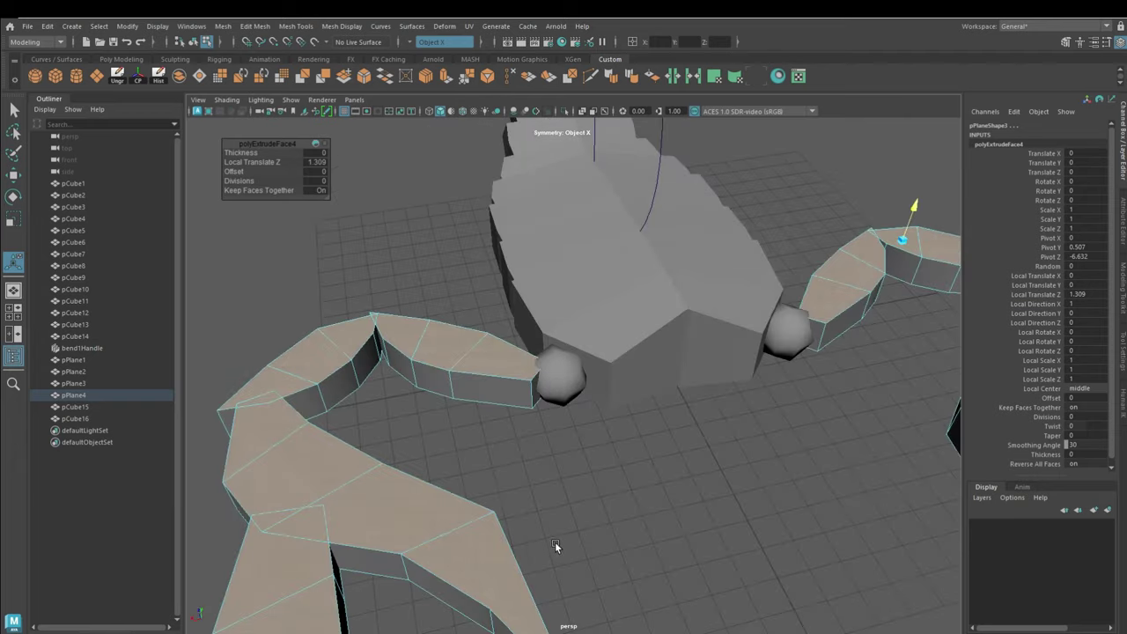
pyautogui.click(563, 417)
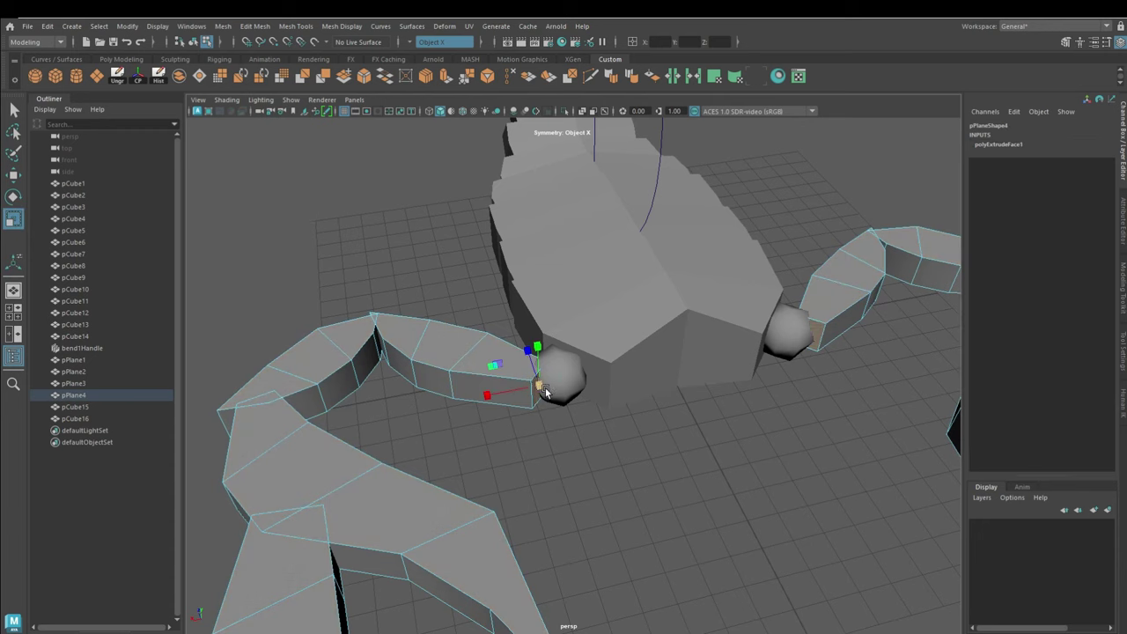
# Adjust edges and side faces on the pPlane3, pPlane2 and pPlane1 claw pieces.
pyautogui.moveTo(525, 378)
pyautogui.keyDown('alt'); pyautogui.mouseDown()
pyautogui.moveTo(537, 414)
pyautogui.moveTo(503, 428)
pyautogui.moveTo(552, 452)
pyautogui.moveTo(500, 403)
pyautogui.mouseUp(); pyautogui.keyUp('alt')
pyautogui.click(503, 428)
pyautogui.click(499, 404)
pyautogui.moveTo(504, 445)
pyautogui.mouseDown()
pyautogui.moveTo(501, 413)
pyautogui.moveTo(404, 514)
pyautogui.moveTo(460, 431)
pyautogui.moveTo(388, 485)
pyautogui.moveTo(568, 375)
pyautogui.mouseUp()
pyautogui.click(388, 486)
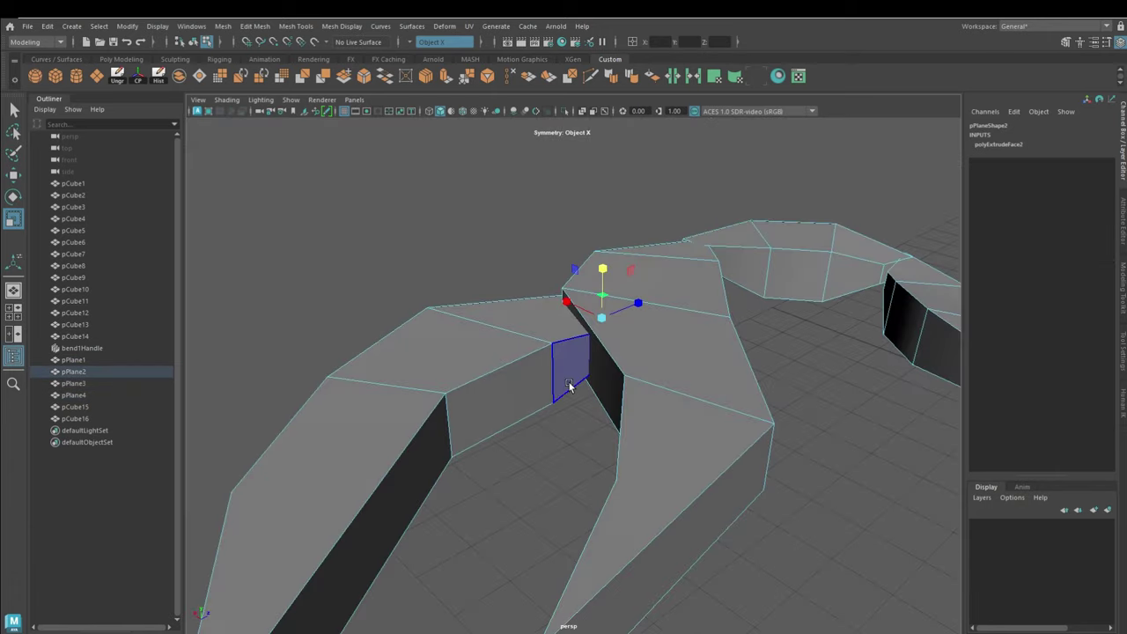
pyautogui.click(555, 365)
pyautogui.keyDown('shift'); pyautogui.click(393, 508); pyautogui.keyUp('shift')
pyautogui.moveTo(393, 508)
pyautogui.keyDown('alt'); pyautogui.mouseDown()
pyautogui.moveTo(403, 448)
pyautogui.moveTo(526, 379)
pyautogui.mouseUp(); pyautogui.keyUp('alt')
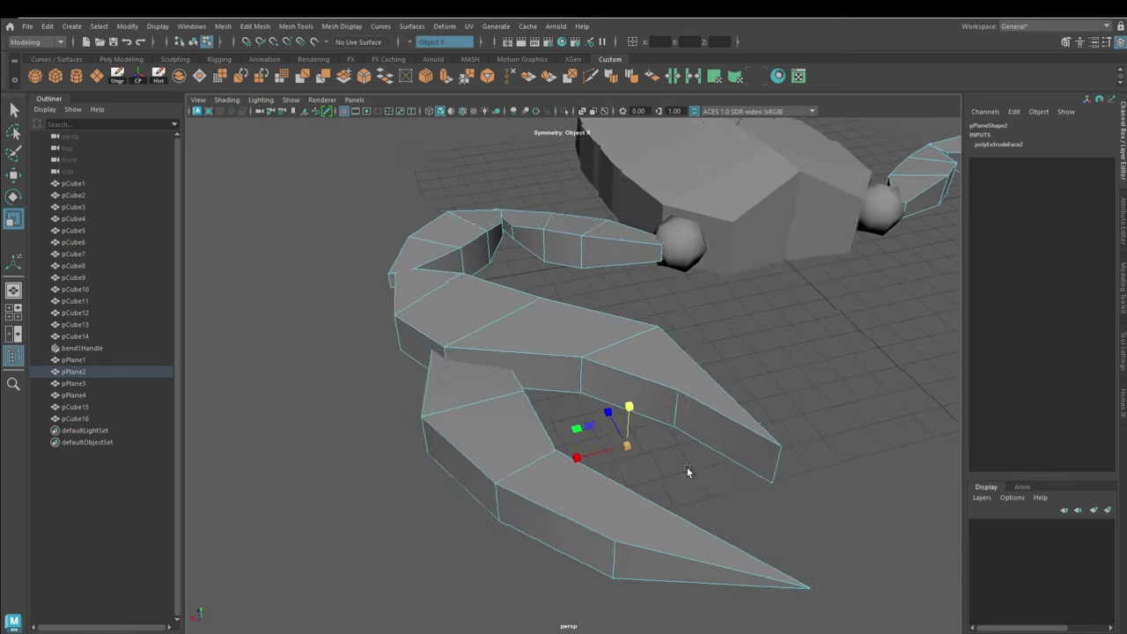
pyautogui.click(678, 444)
pyautogui.moveTo(647, 390); pyautogui.dragTo(624, 403)
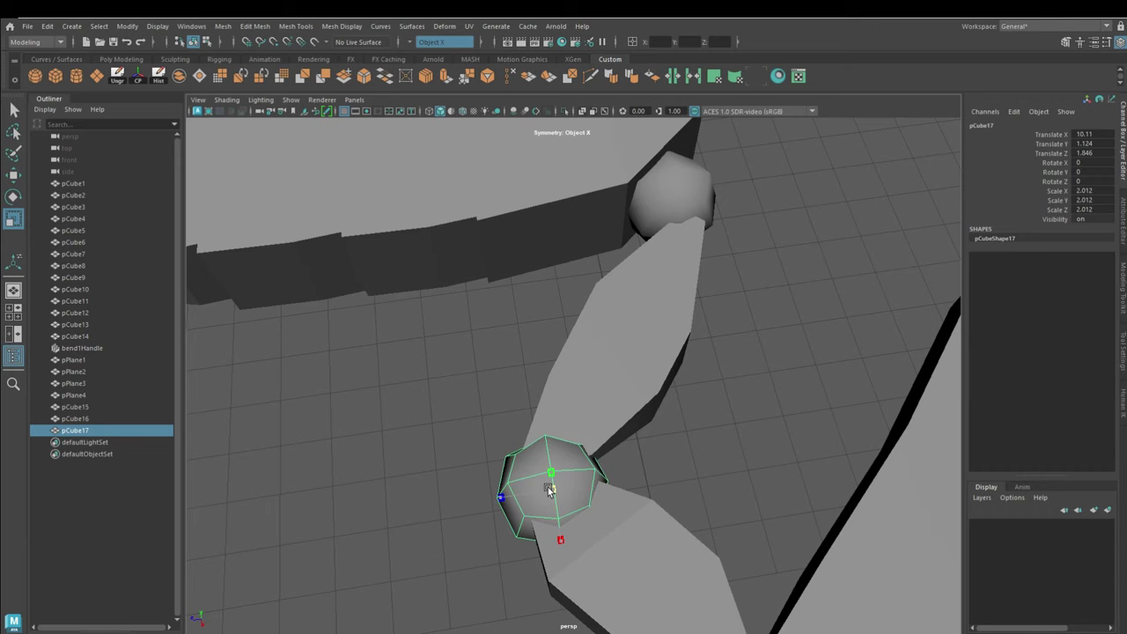
# Shrink pCube17, move it into the claw joint and flatten it.
pyautogui.moveTo(564, 480)
pyautogui.mouseDown()
pyautogui.moveTo(528, 493)
pyautogui.moveTo(576, 561)
pyautogui.mouseUp()
pyautogui.press('w')
pyautogui.moveTo(529, 519); pyautogui.dragTo(547, 512)
pyautogui.press('r')
pyautogui.moveTo(425, 306); pyautogui.dragTo(432, 339)
pyautogui.moveTo(432, 339)
pyautogui.keyDown('alt'); pyautogui.mouseDown()
pyautogui.moveTo(388, 361)
pyautogui.moveTo(371, 352)
pyautogui.moveTo(408, 393)
pyautogui.mouseUp(); pyautogui.keyUp('alt')
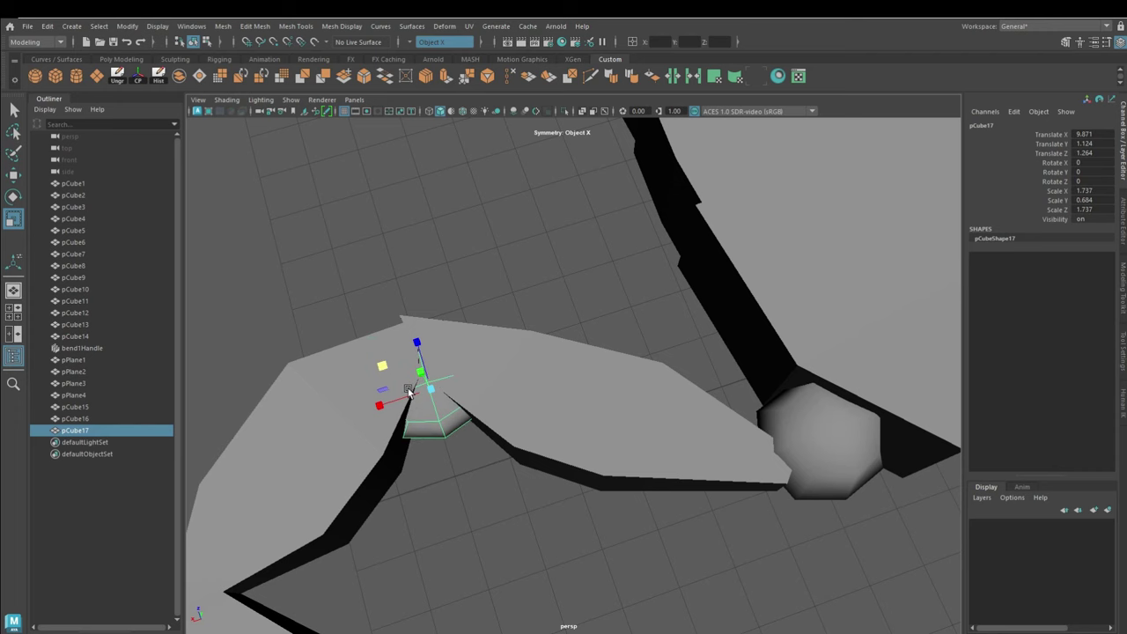
# Add an edge loop across the claw segment, then duplicate the joint block onto the next joint.
pyautogui.click(600, 77)
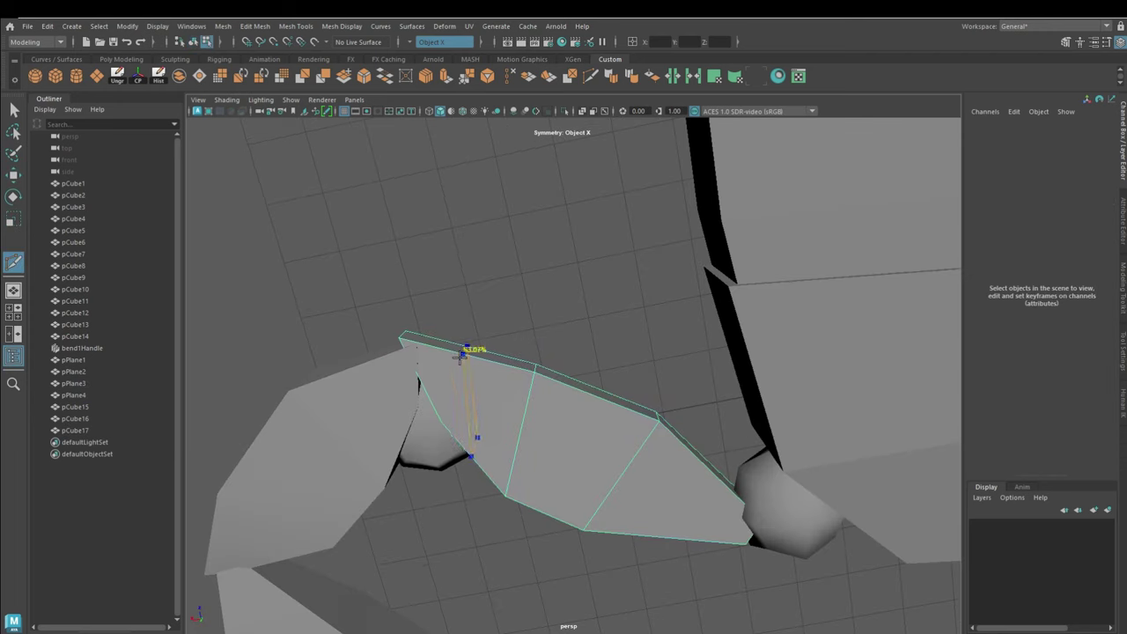
pyautogui.press('3')
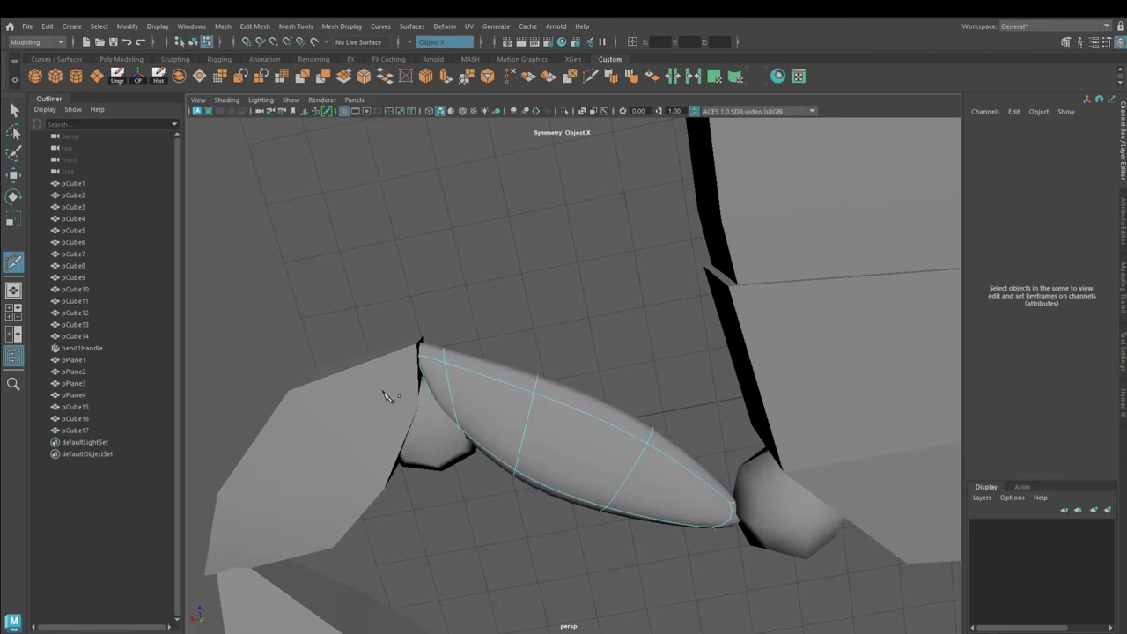
pyautogui.press('r')
pyautogui.click(364, 385)
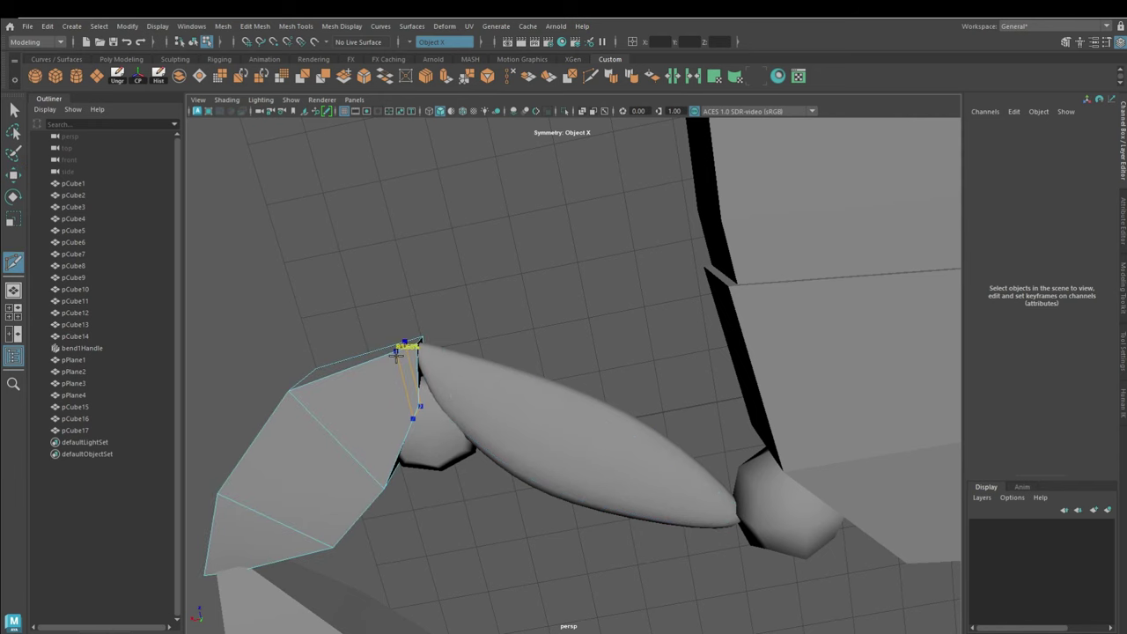
pyautogui.press('3')
pyautogui.hotkey('ctrl', 'd')
pyautogui.moveTo(573, 509)
pyautogui.keyDown('alt'); pyautogui.mouseDown()
pyautogui.moveTo(516, 420)
pyautogui.moveTo(606, 436)
pyautogui.moveTo(516, 422)
pyautogui.mouseUp(); pyautogui.keyUp('alt')
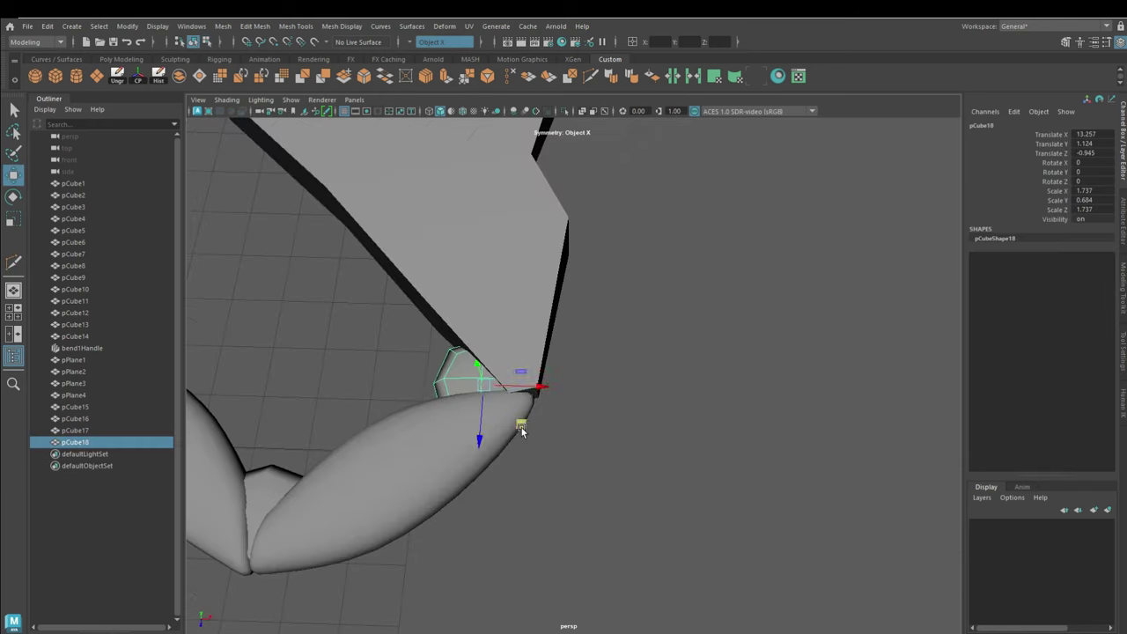
# Insert an edge loop near the joint of the pPlane1 claw.
pyautogui.click(513, 281)
pyautogui.press('3')
pyautogui.click(590, 75)
pyautogui.click(504, 340)
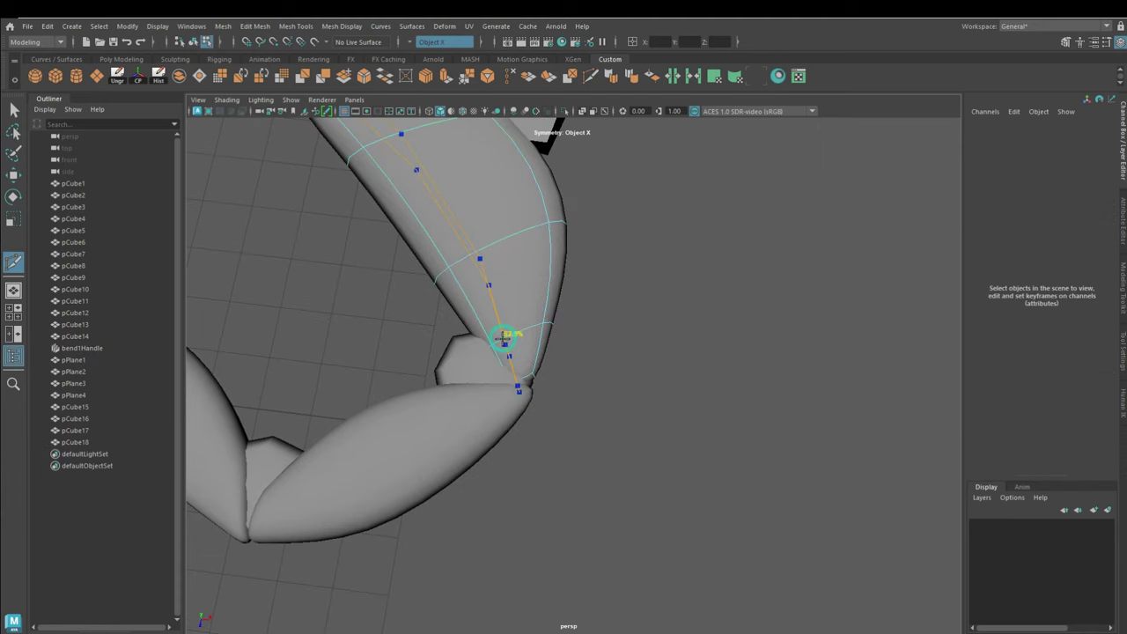
pyautogui.press('1')
# Select and scale the vertices at the claw joint, checking the smoothed result.
pyautogui.keyDown('alt'); pyautogui.moveTo(769, 469); pyautogui.dragTo(478, 315); pyautogui.keyUp('alt')
pyautogui.moveTo(479, 314); pyautogui.dragTo(490, 434, button='right')
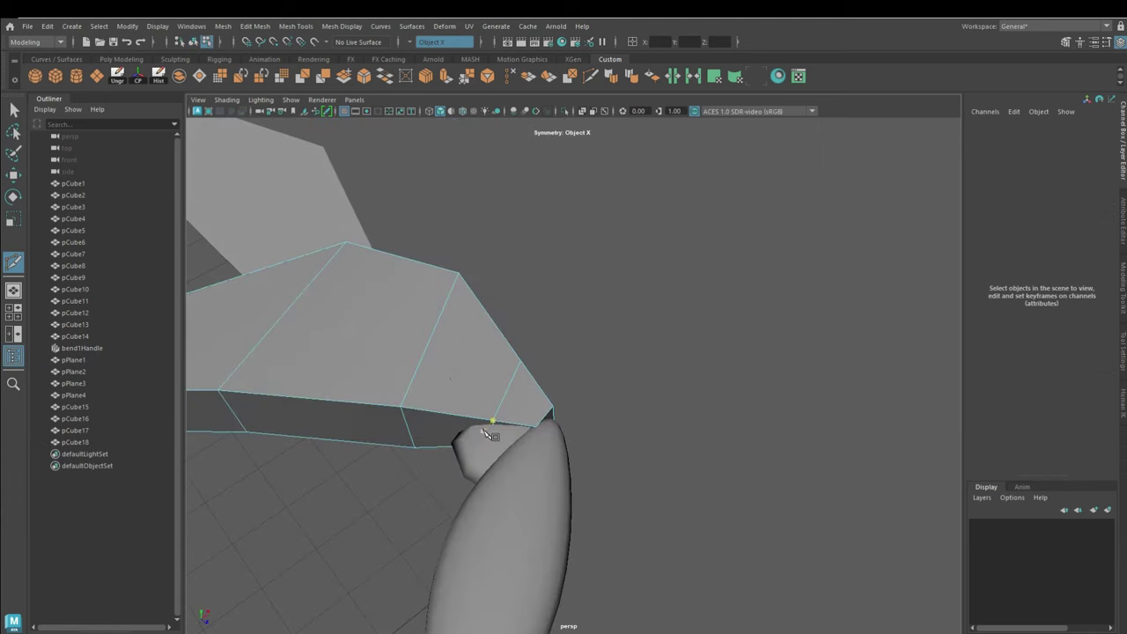
pyautogui.click(492, 428)
pyautogui.click(506, 462)
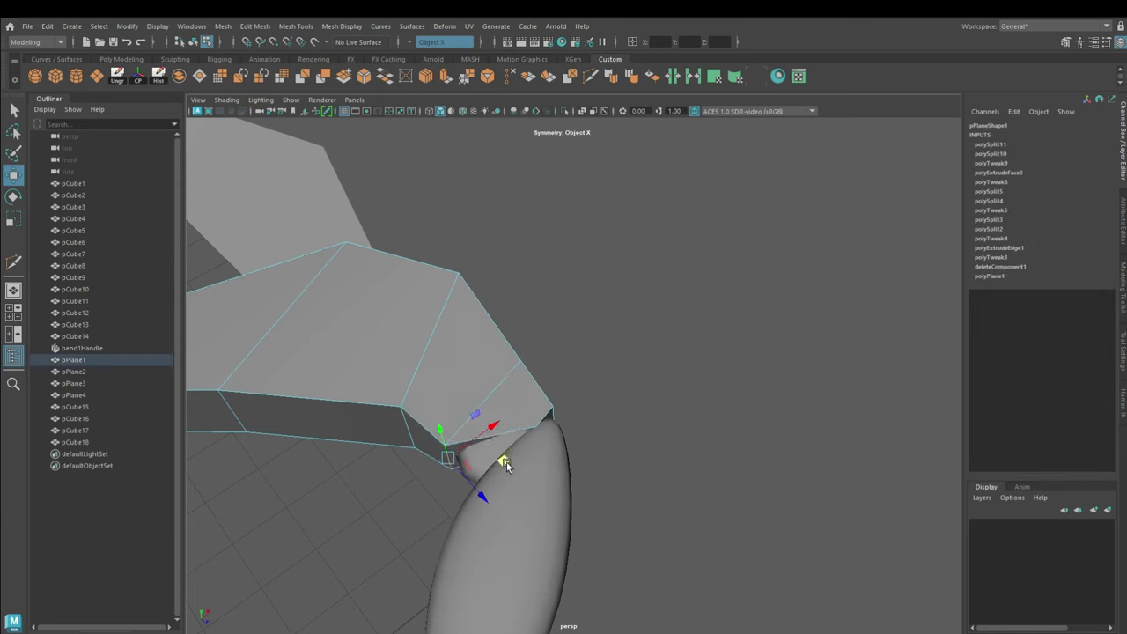
pyautogui.press('3')
pyautogui.keyDown('alt'); pyautogui.moveTo(531, 408); pyautogui.dragTo(495, 304); pyautogui.keyUp('alt')
pyautogui.moveTo(496, 304); pyautogui.dragTo(458, 317, button='right')
pyautogui.click(534, 410)
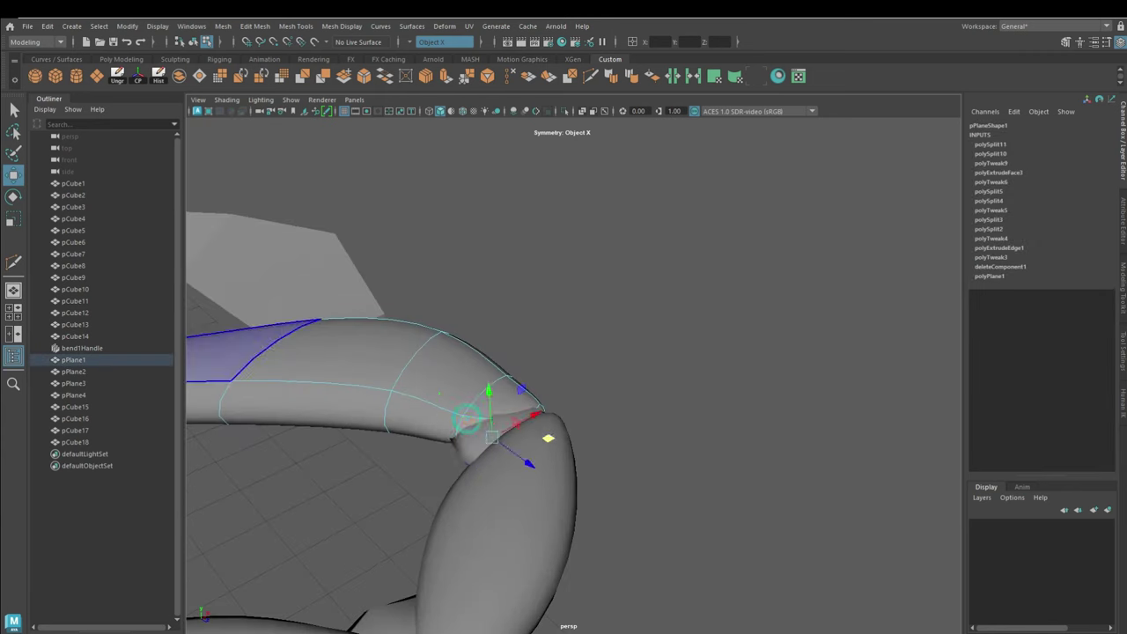
pyautogui.press('r')
pyautogui.scroll(-5, 483, 346)
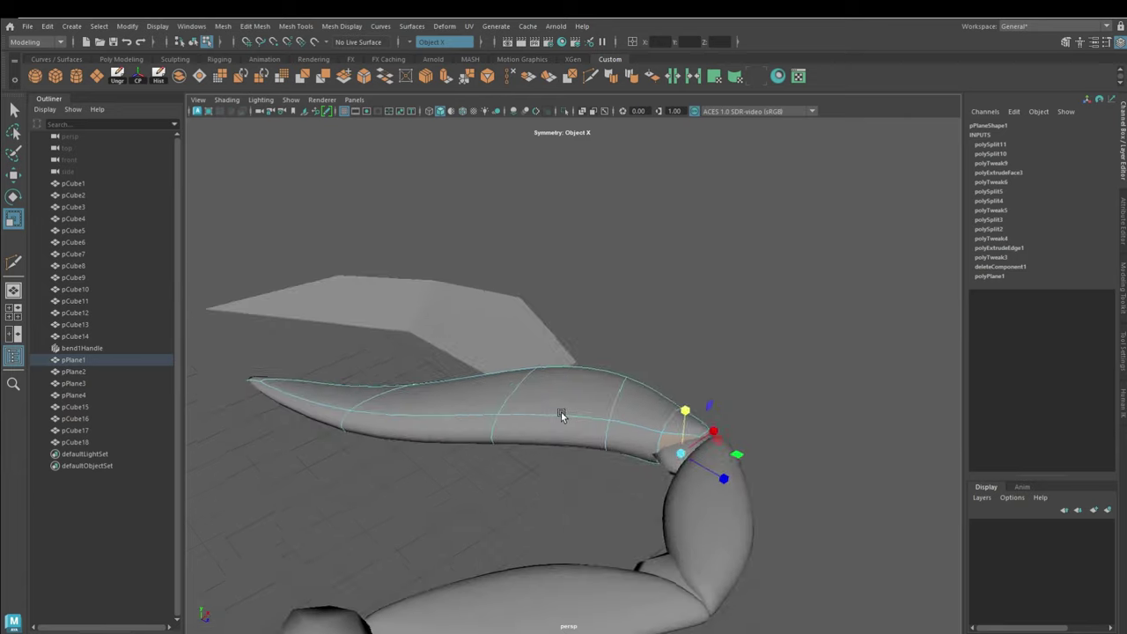
# Shape the pPlane2 claw tip by pulling its base vertex down-left.
pyautogui.keyDown('alt'); pyautogui.moveTo(564, 415); pyautogui.dragTo(595, 387); pyautogui.keyUp('alt')
pyautogui.click(595, 387)
pyautogui.press('w')
pyautogui.keyDown('alt'); pyautogui.moveTo(689, 508); pyautogui.dragTo(660, 500); pyautogui.keyUp('alt')
pyautogui.click(591, 78)
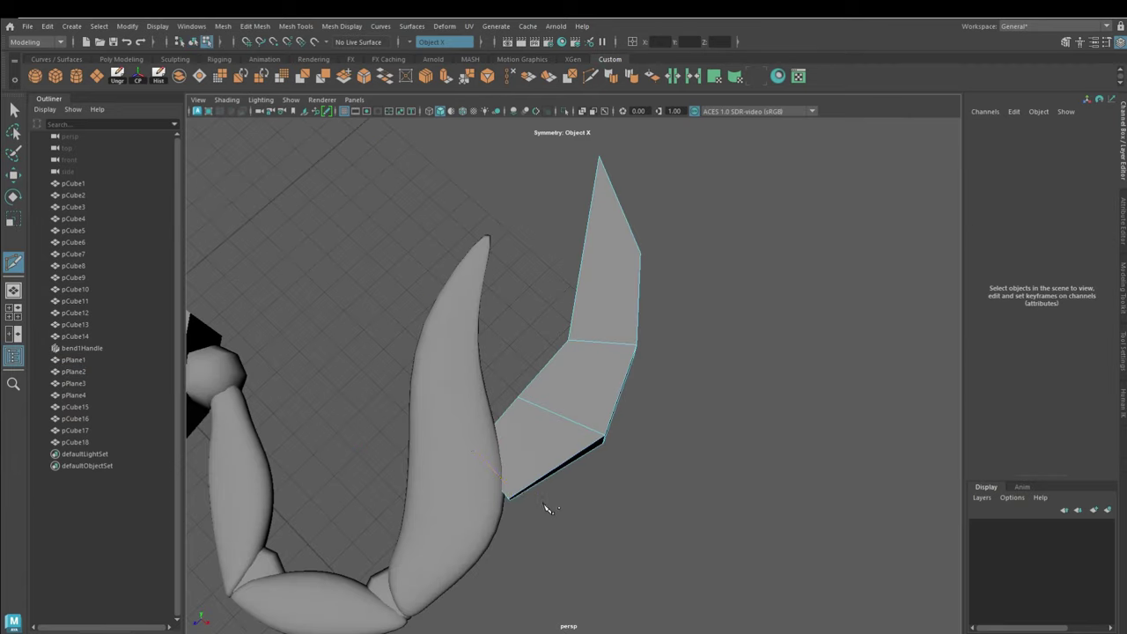
pyautogui.moveTo(636, 588)
pyautogui.keyDown('alt'); pyautogui.mouseDown()
pyautogui.moveTo(521, 514)
pyautogui.moveTo(534, 564)
pyautogui.mouseUp(); pyautogui.keyUp('alt')
pyautogui.press('w')
pyautogui.click(456, 505)
pyautogui.moveTo(442, 559); pyautogui.dragTo(414, 572, button='middle')
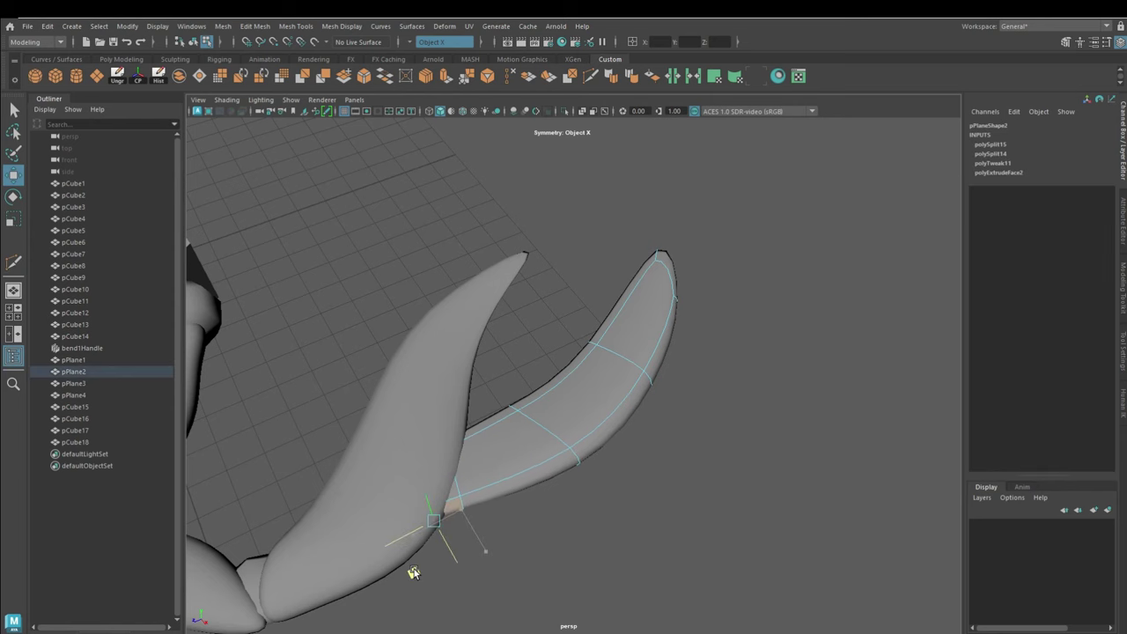
pyautogui.press('y')
pyautogui.keyDown('alt'); pyautogui.moveTo(411, 566); pyautogui.dragTo(506, 557); pyautogui.keyUp('alt')
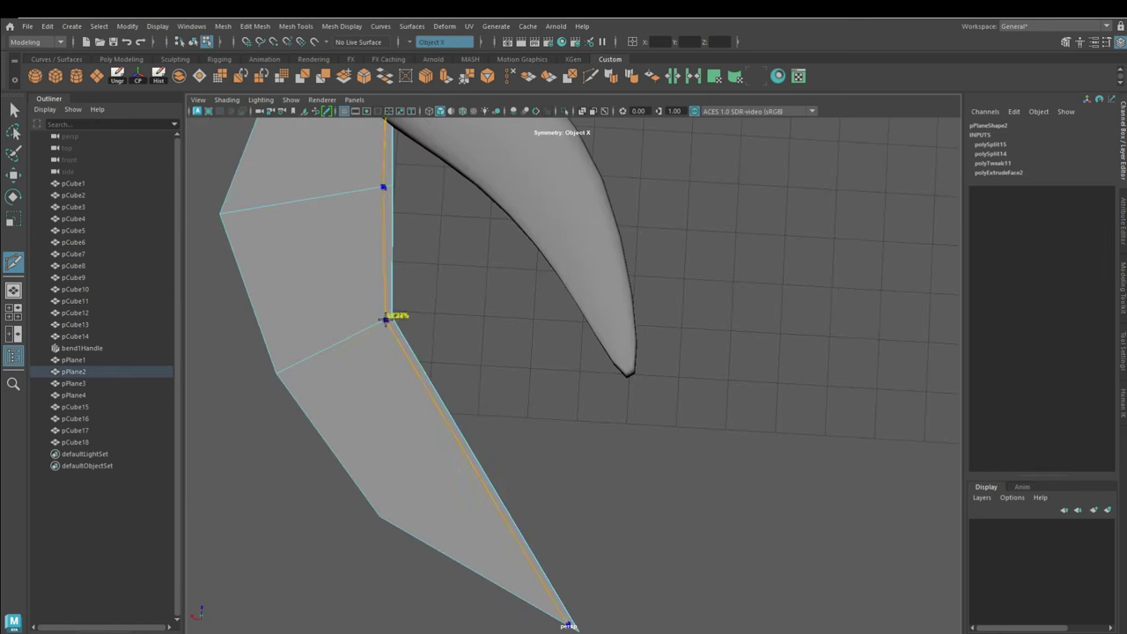
# Duplicate the joint piece on the right arm in place.
pyautogui.keyDown('alt'); pyautogui.moveTo(667, 516); pyautogui.dragTo(666, 433, button='right'); pyautogui.keyUp('alt')
pyautogui.keyDown('alt'); pyautogui.moveTo(667, 433); pyautogui.dragTo(654, 436); pyautogui.keyUp('alt')
pyautogui.press('w')
pyautogui.click(654, 436)
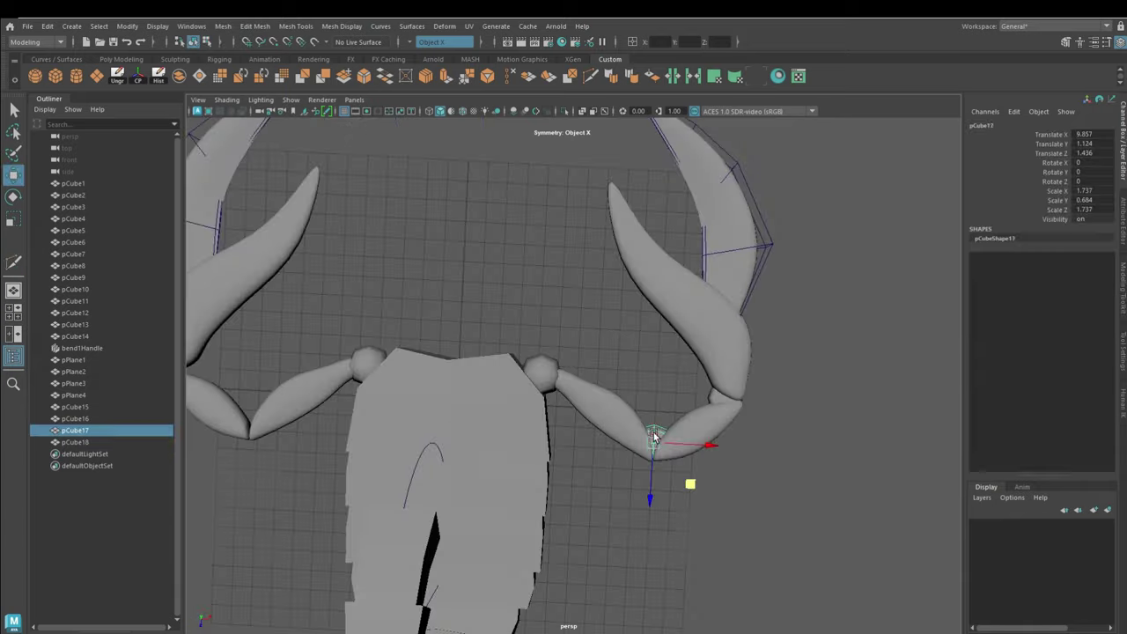
pyautogui.hotkey('ctrl', 'd')
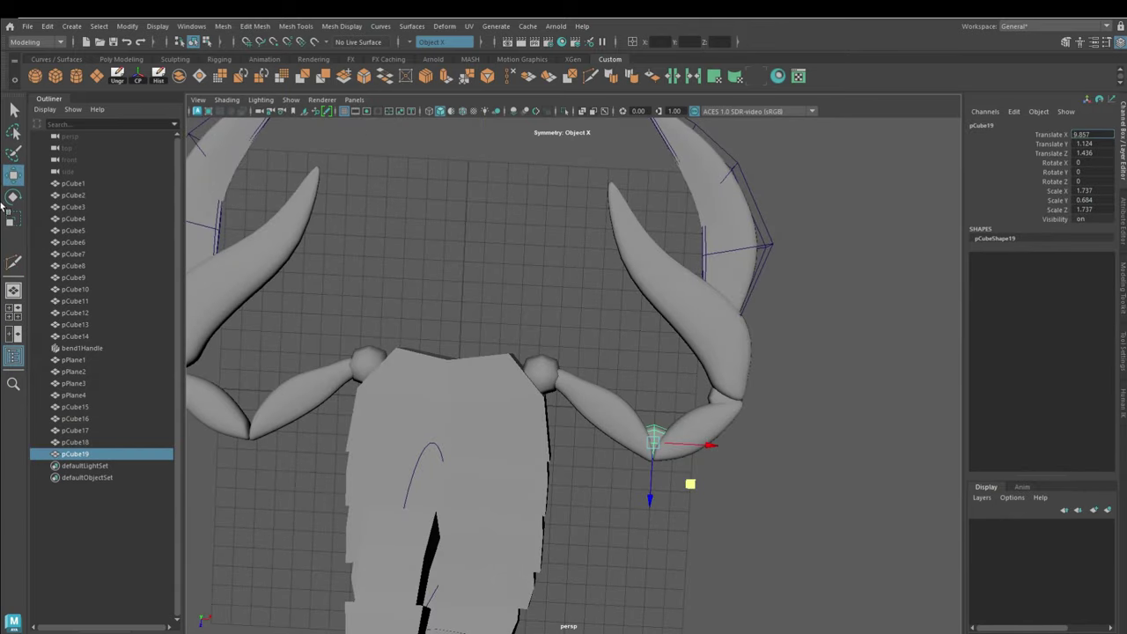
# Duplicate the joint piece at the right claw and select the left arm segment.
pyautogui.click(715, 398)
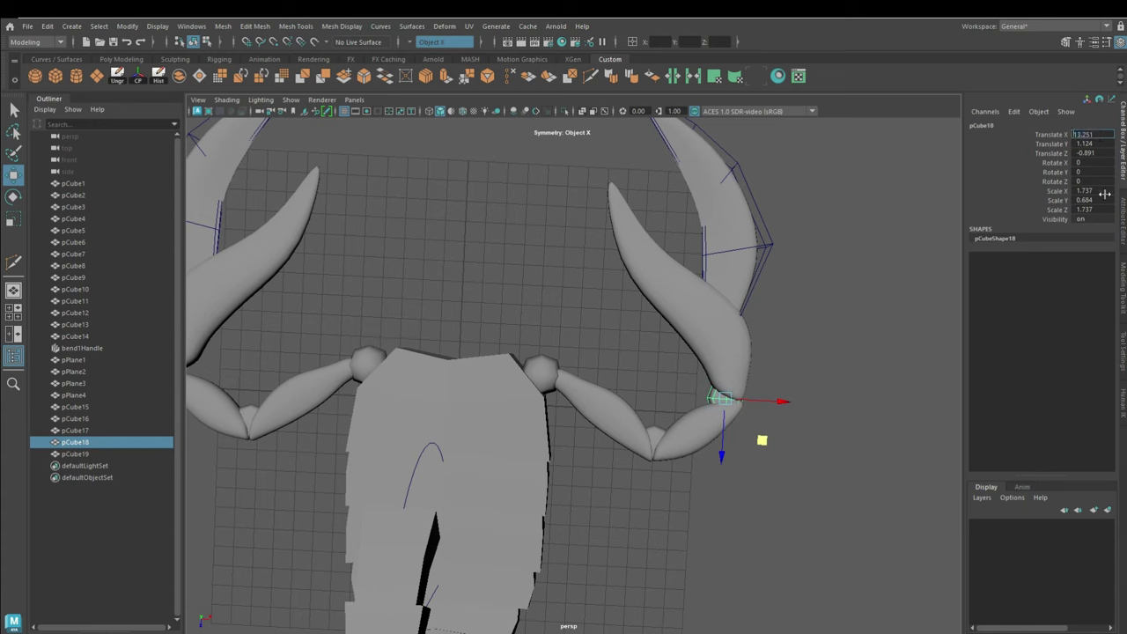
pyautogui.click(814, 324)
pyautogui.click(713, 396)
pyautogui.hotkey('ctrl', 'd')
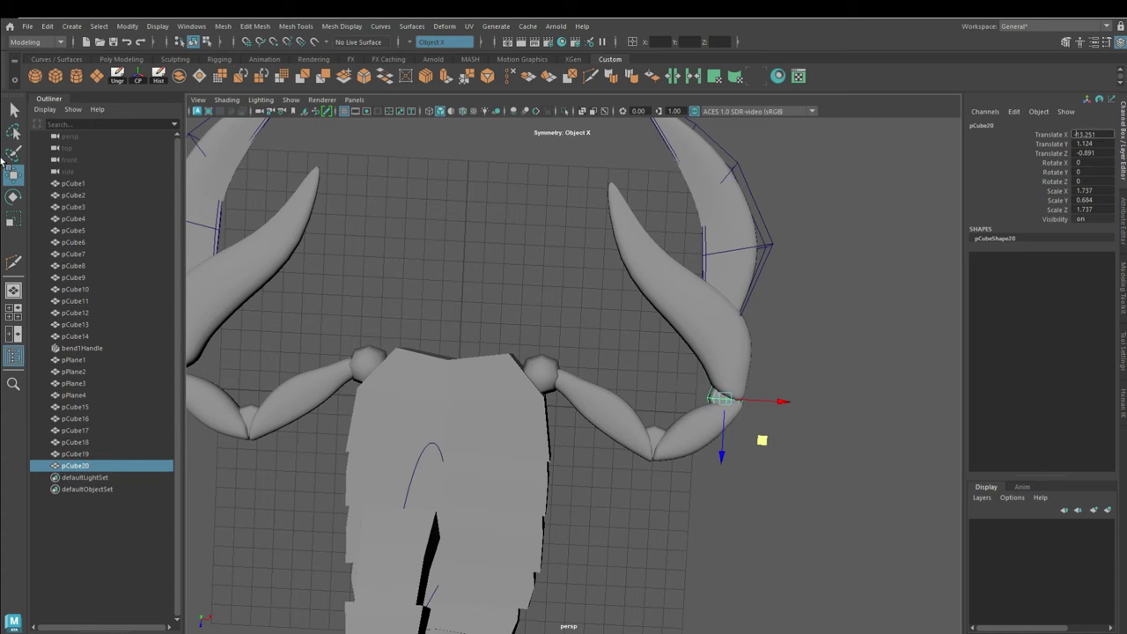
pyautogui.click(681, 507)
pyautogui.keyDown('alt'); pyautogui.moveTo(660, 514); pyautogui.dragTo(670, 477); pyautogui.keyUp('alt')
# Duplicate the selected left arm pieces, arm joint and right arm.
pyautogui.click(637, 457)
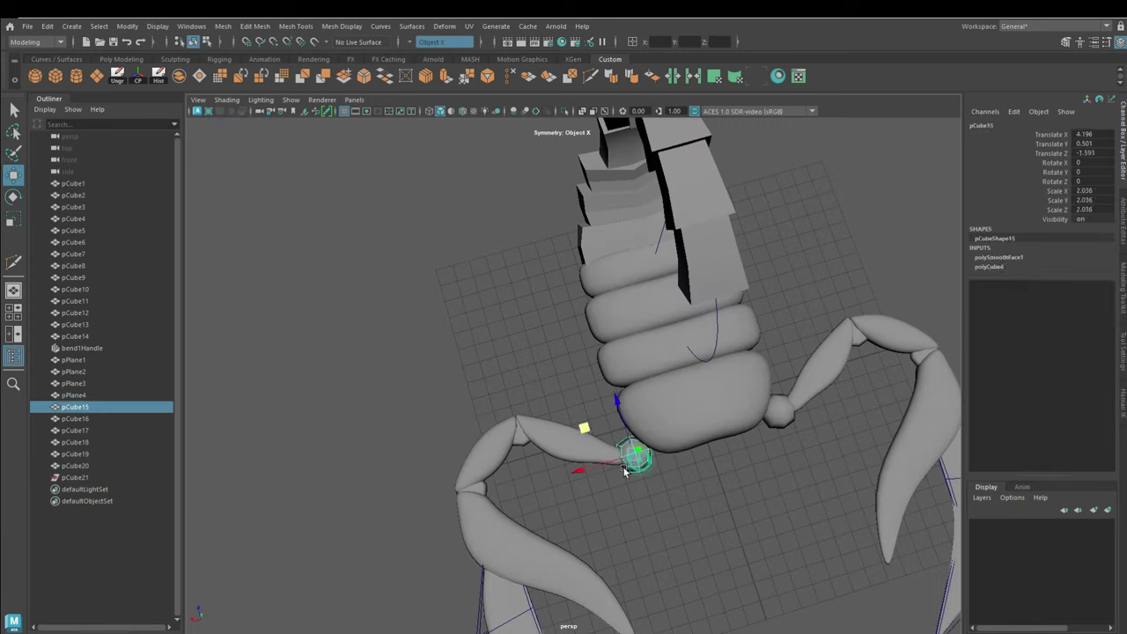
pyautogui.keyDown('shift'); pyautogui.click(473, 421); pyautogui.keyUp('shift')
pyautogui.keyDown('shift'); pyautogui.click(775, 378); pyautogui.keyUp('shift')
pyautogui.keyDown('alt'); pyautogui.moveTo(617, 431); pyautogui.dragTo(682, 436); pyautogui.keyUp('alt')
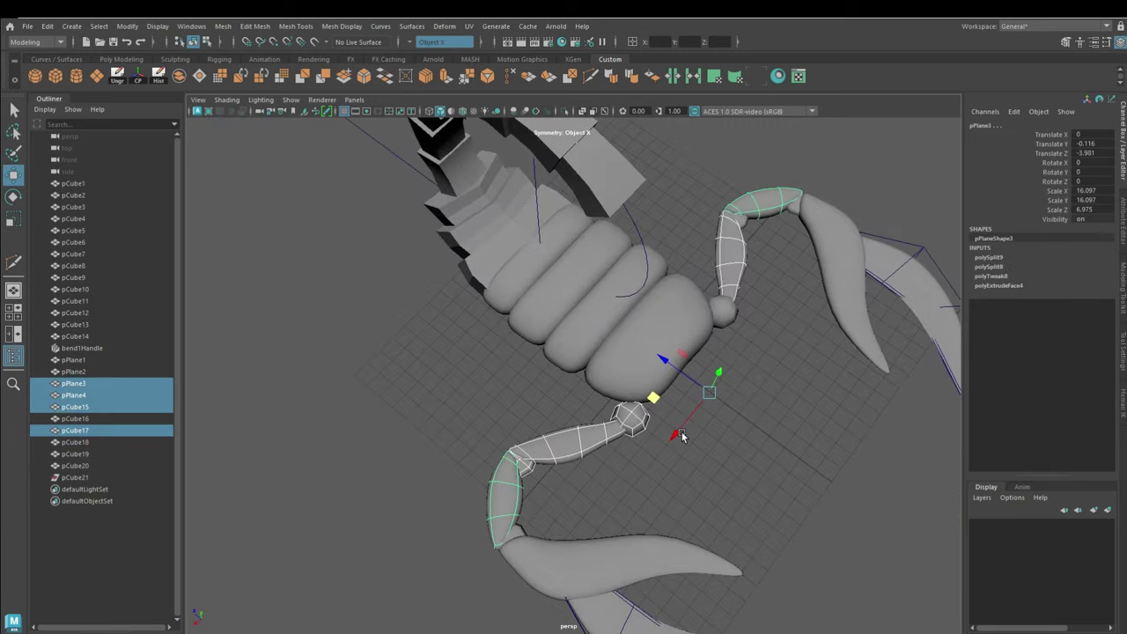
pyautogui.hotkey('ctrl', 'd')
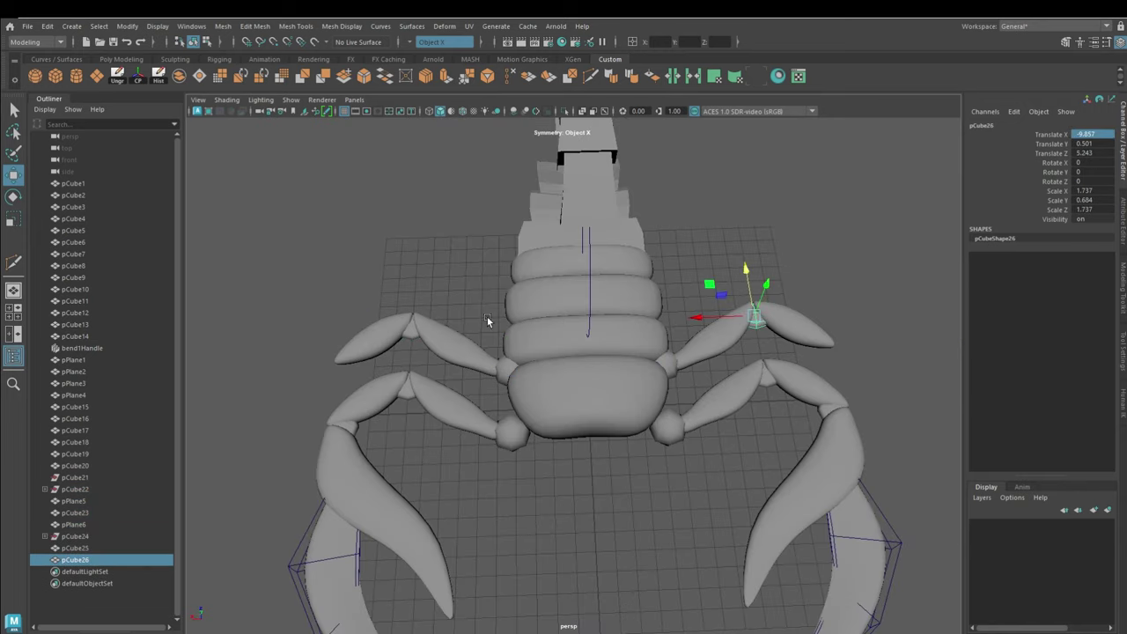
# Combine the two new joint pieces, delete their history, and select the new limbs.
pyautogui.keyDown('shift'); pyautogui.click(413, 337); pyautogui.keyUp('shift')
pyautogui.click(180, 78)
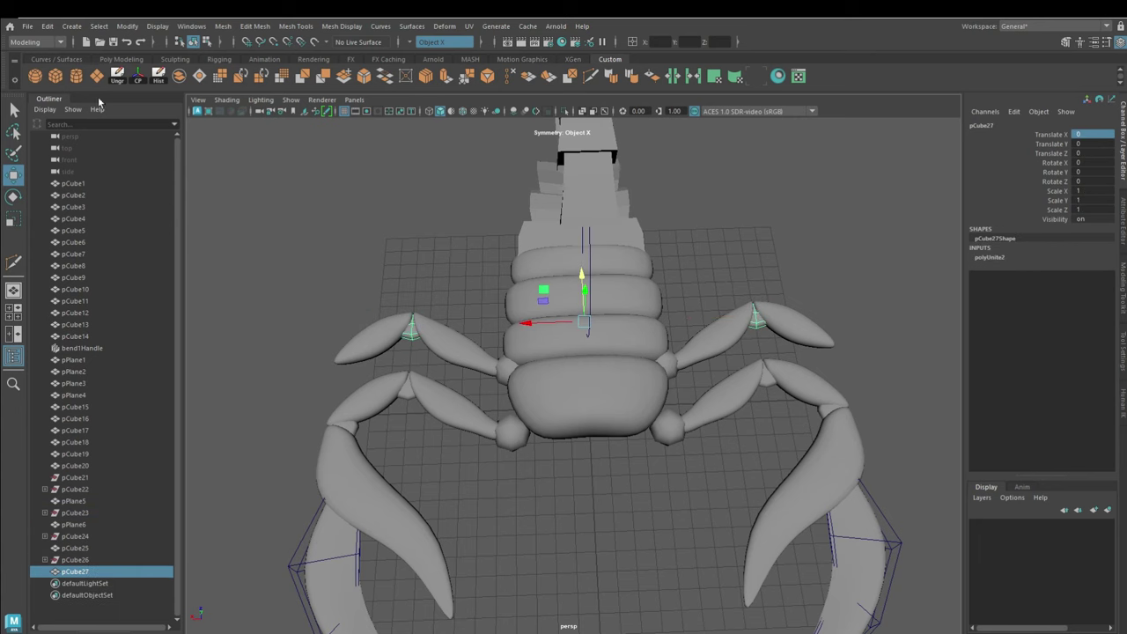
pyautogui.click(158, 78)
pyautogui.keyDown('alt'); pyautogui.moveTo(385, 209); pyautogui.dragTo(290, 220); pyautogui.keyUp('alt')
pyautogui.keyDown('shift'); pyautogui.click(437, 370); pyautogui.keyUp('shift')
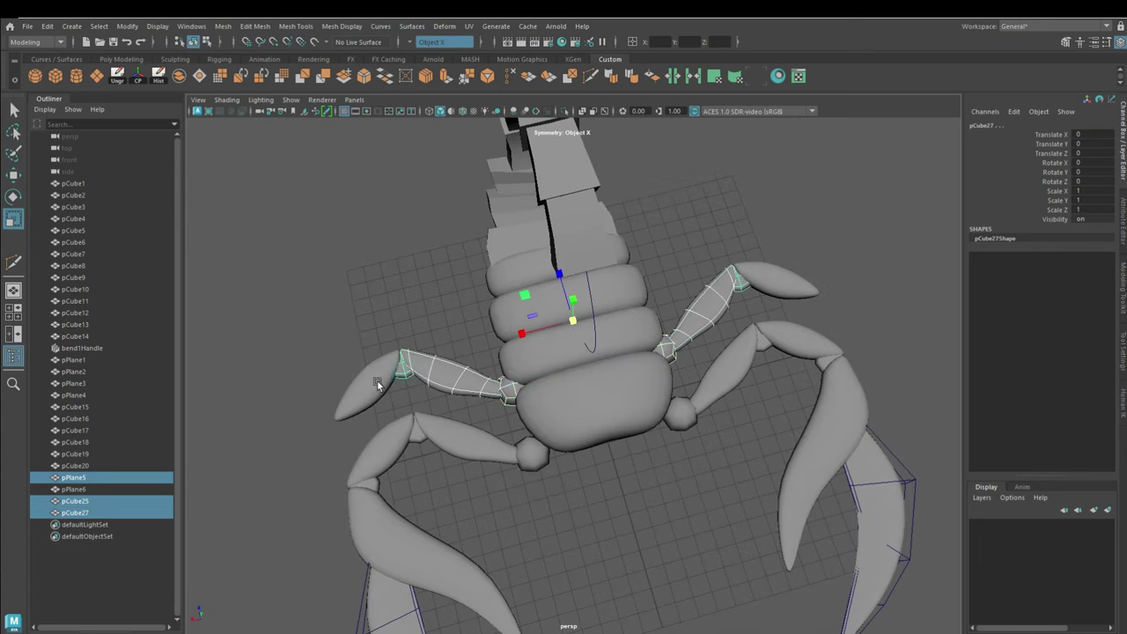
pyautogui.keyDown('shift'); pyautogui.click(377, 379); pyautogui.keyUp('shift')
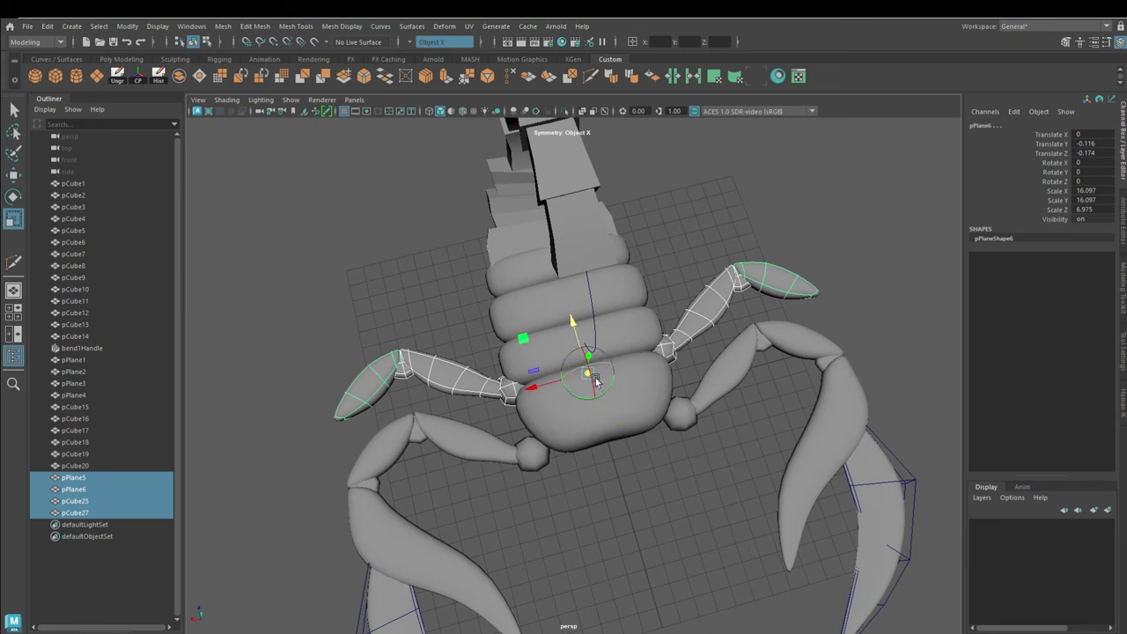
pyautogui.click(13, 196)
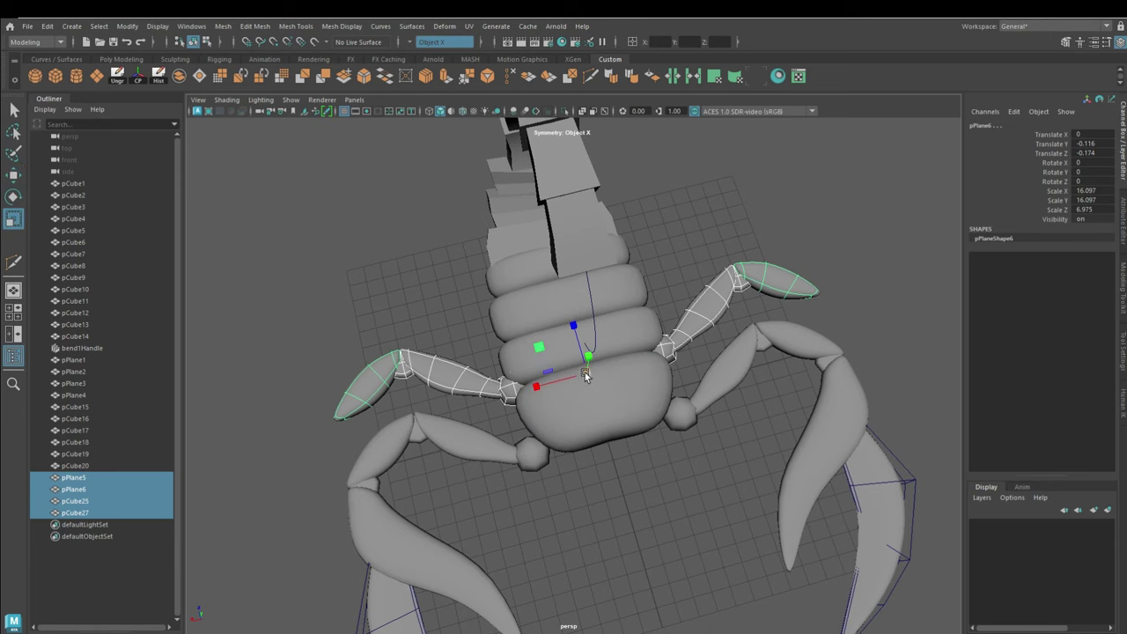
# Rotate the new limb's claw faces into a new angle.
pyautogui.keyDown('alt'); pyautogui.moveTo(634, 364); pyautogui.dragTo(528, 396); pyautogui.keyUp('alt')
pyautogui.hotkey('ctrl', 'F11')
pyautogui.moveTo(351, 490)
pyautogui.mouseDown()
pyautogui.moveTo(331, 476)
pyautogui.moveTo(377, 513)
pyautogui.moveTo(370, 467)
pyautogui.moveTo(460, 395)
pyautogui.mouseUp()
pyautogui.press('w')
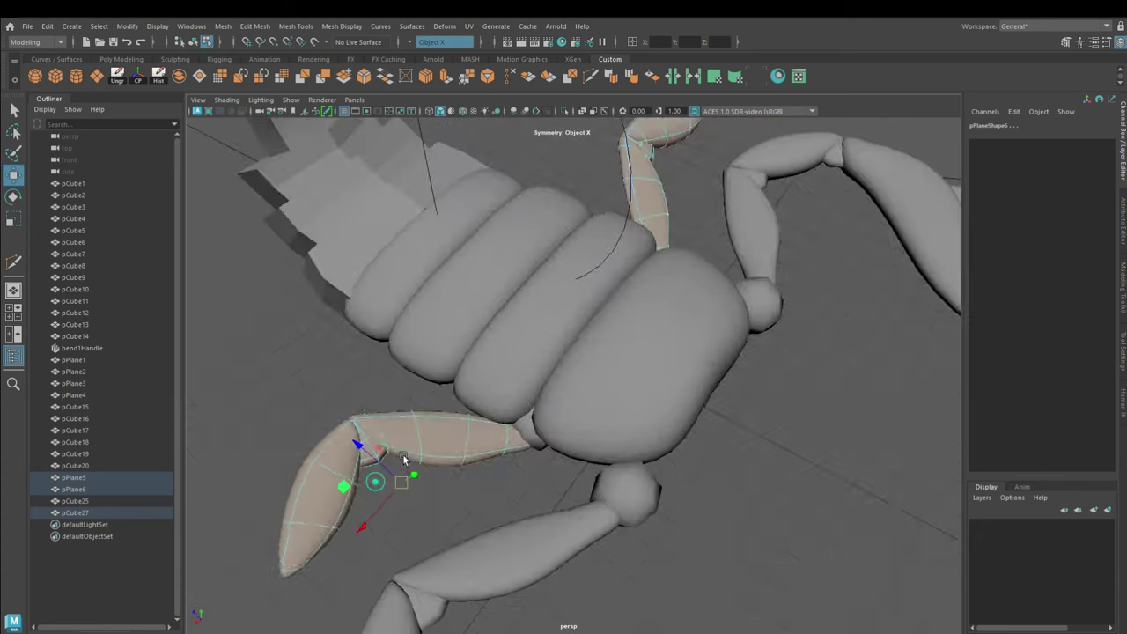
pyautogui.keyDown('alt'); pyautogui.moveTo(504, 363); pyautogui.dragTo(578, 208); pyautogui.keyUp('alt')
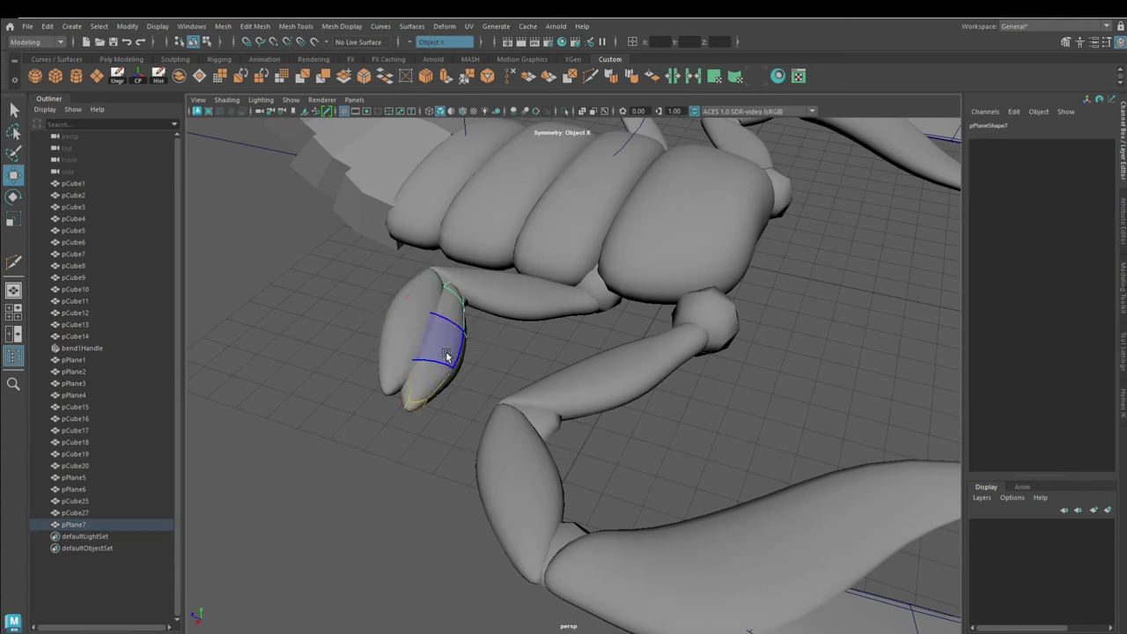
# Rotate and scale the claw faces, then group the limb's parts with Ctrl+G.
pyautogui.click(423, 352)
pyautogui.press('e')
pyautogui.press('r')
pyautogui.keyDown('alt'); pyautogui.moveTo(385, 370); pyautogui.dragTo(413, 331); pyautogui.keyUp('alt')
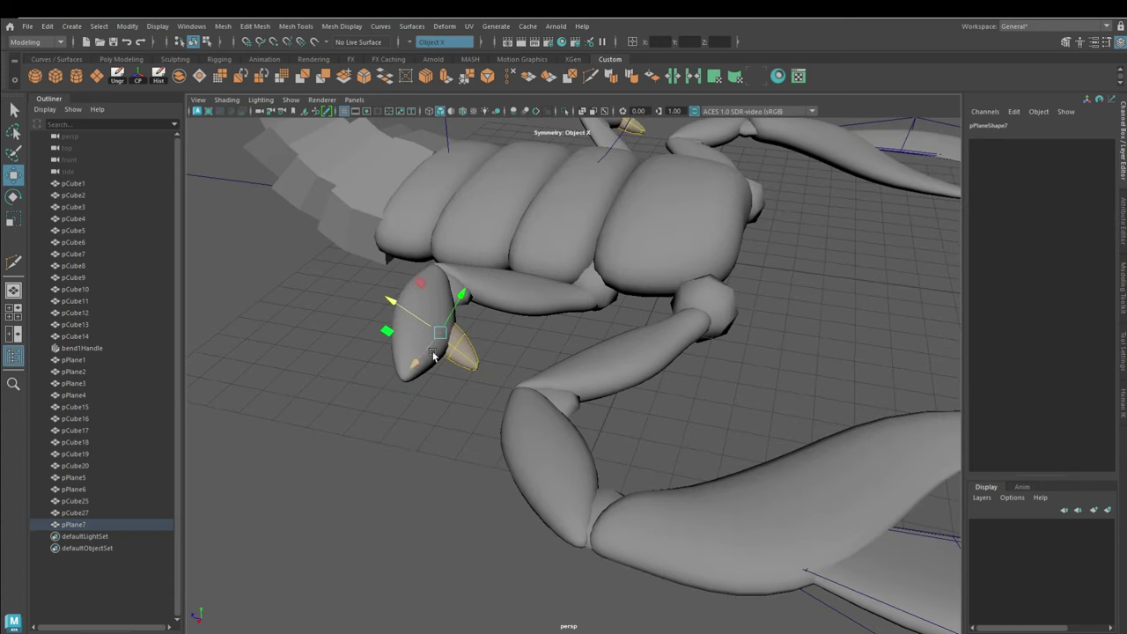
pyautogui.moveTo(398, 402)
pyautogui.keyDown('alt'); pyautogui.mouseDown()
pyautogui.moveTo(407, 467)
pyautogui.moveTo(339, 264)
pyautogui.mouseUp(); pyautogui.keyUp('alt')
pyautogui.rightClick(339, 256)
pyautogui.click(340, 289)
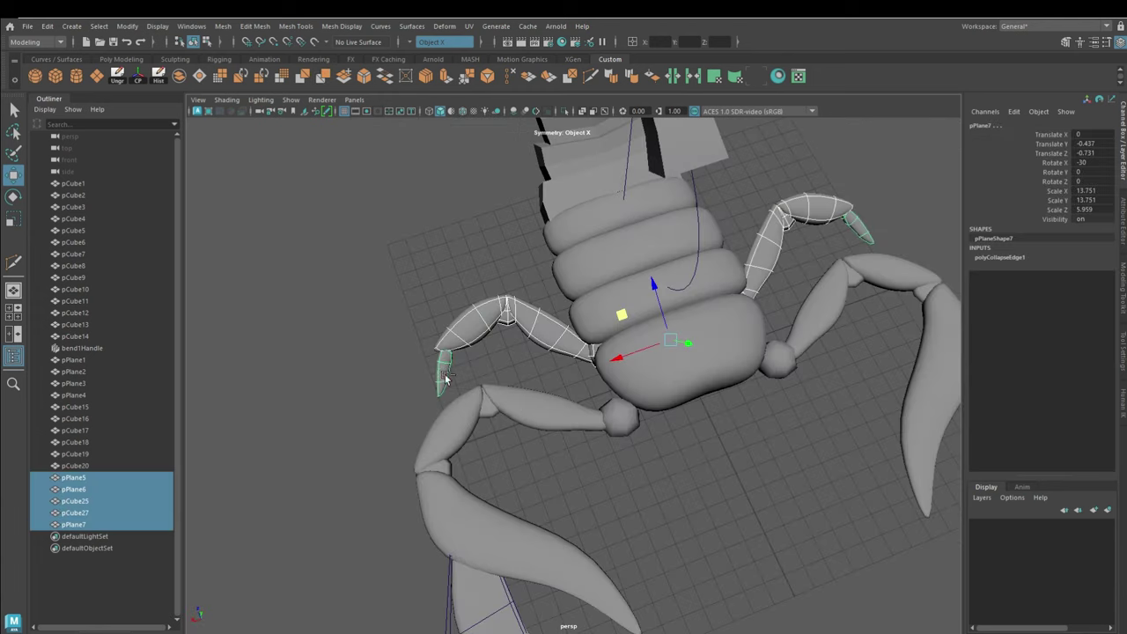
pyautogui.hotkey('ctrl', 'g')
# Scale the limb group down slightly and bend the leg into a walking pose.
pyautogui.hotkey('ctrl', 'd')
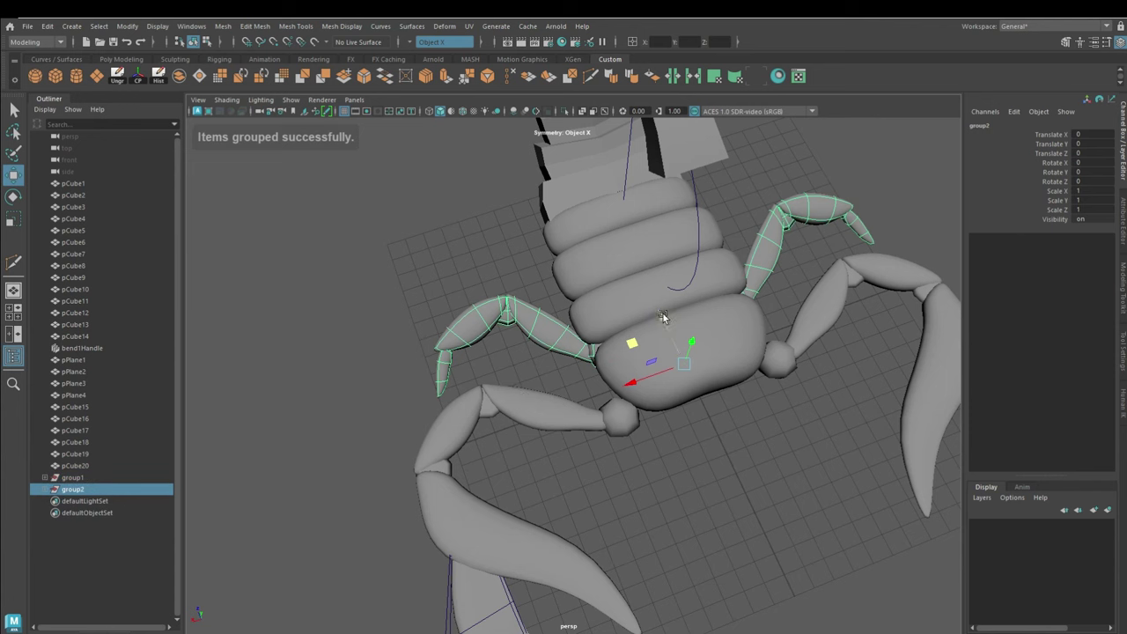
pyautogui.press('r')
pyautogui.keyDown('alt'); pyautogui.moveTo(661, 441); pyautogui.dragTo(567, 303); pyautogui.keyUp('alt')
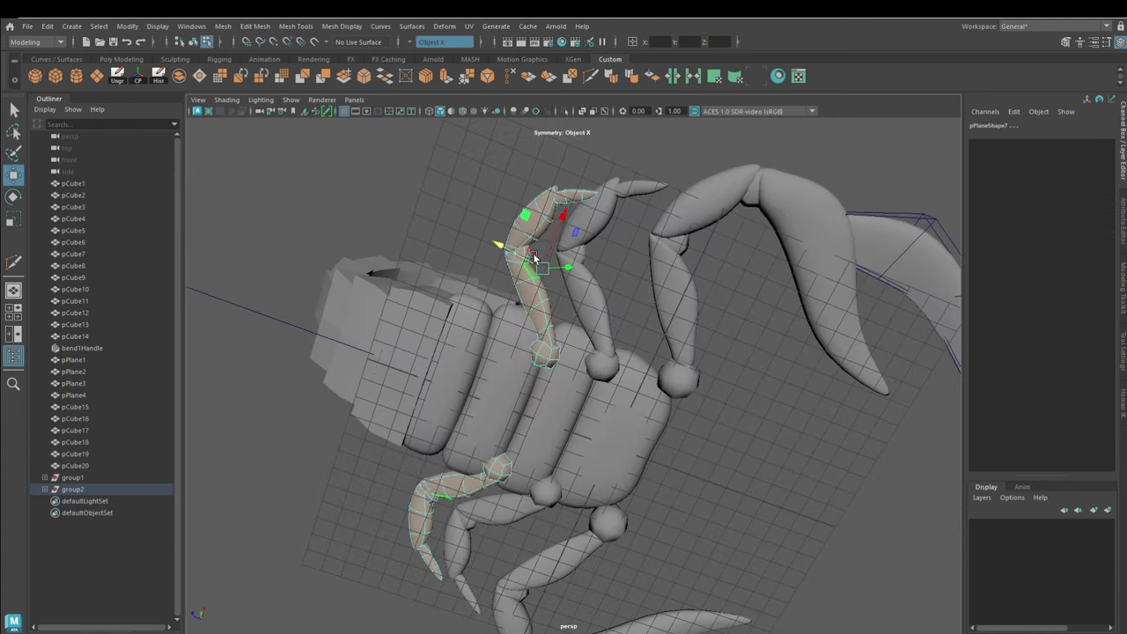
pyautogui.moveTo(573, 205)
pyautogui.mouseDown()
pyautogui.moveTo(494, 374)
pyautogui.moveTo(548, 225)
pyautogui.moveTo(552, 340)
pyautogui.moveTo(513, 399)
pyautogui.mouseUp()
pyautogui.click(553, 340)
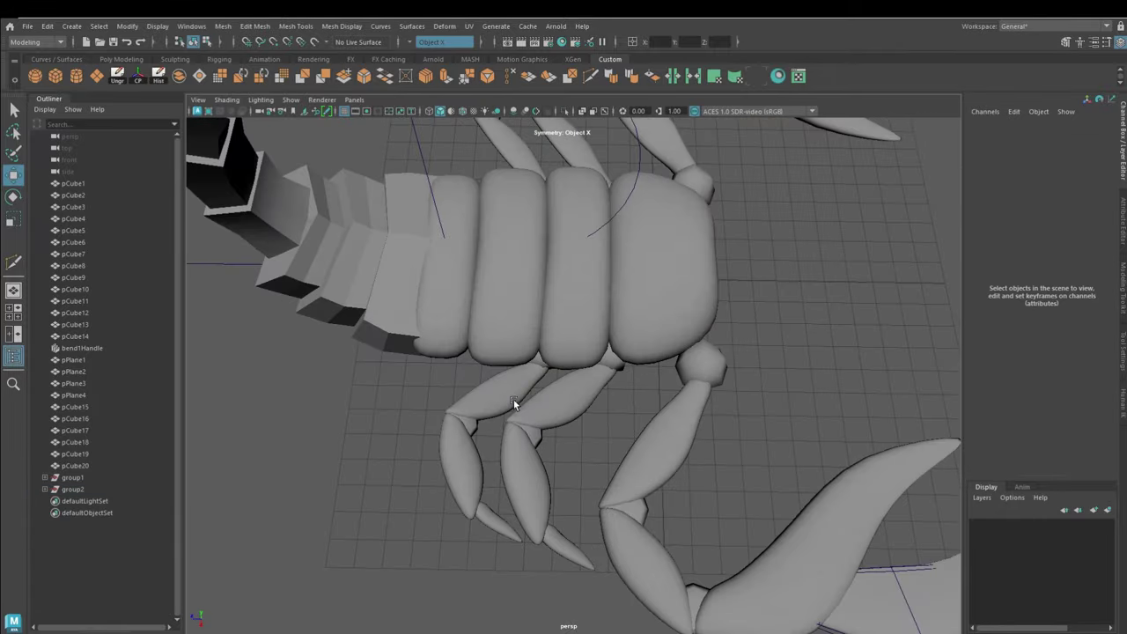
# Duplicate the leg group twice to add legs further back along the body.
pyautogui.click(68, 489)
pyautogui.hotkey('shift', 'd')
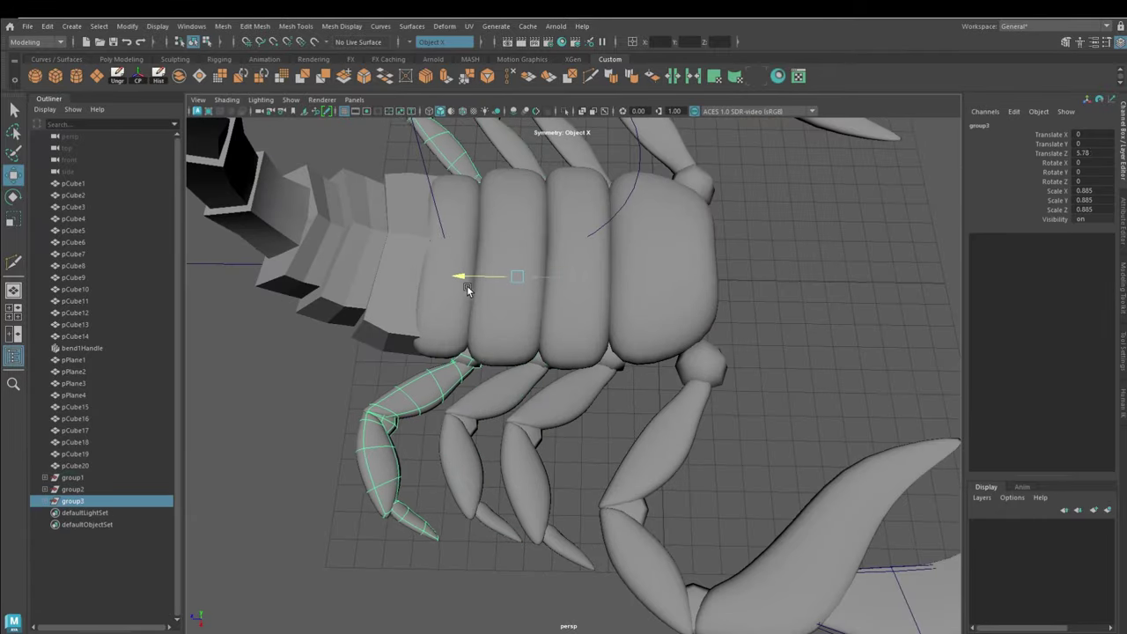
pyautogui.hotkey('shift', 'd')
pyautogui.moveTo(387, 298)
pyautogui.keyDown('alt'); pyautogui.mouseDown()
pyautogui.moveTo(361, 302)
pyautogui.moveTo(584, 599)
pyautogui.moveTo(429, 395)
pyautogui.mouseUp(); pyautogui.keyUp('alt')
pyautogui.click(368, 325)
pyautogui.click(373, 294)
pyautogui.press('w')
pyautogui.click(428, 395)
pyautogui.click(520, 423)
pyautogui.keyDown('alt'); pyautogui.moveTo(498, 453); pyautogui.dragTo(428, 378); pyautogui.keyUp('alt')
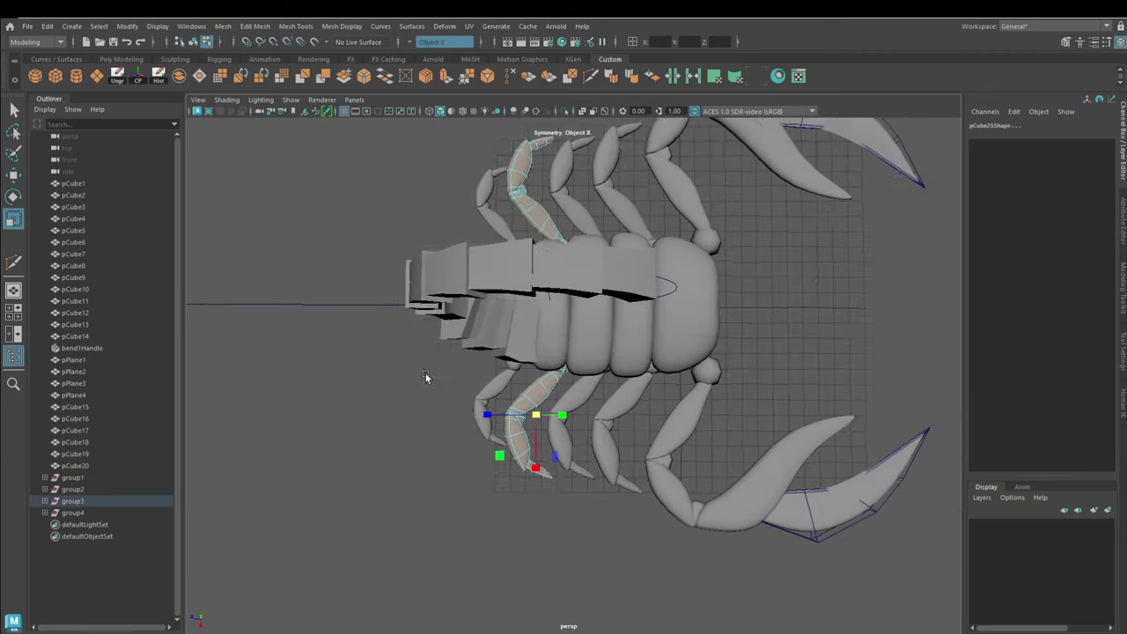
pyautogui.scroll(5, 476, 432)
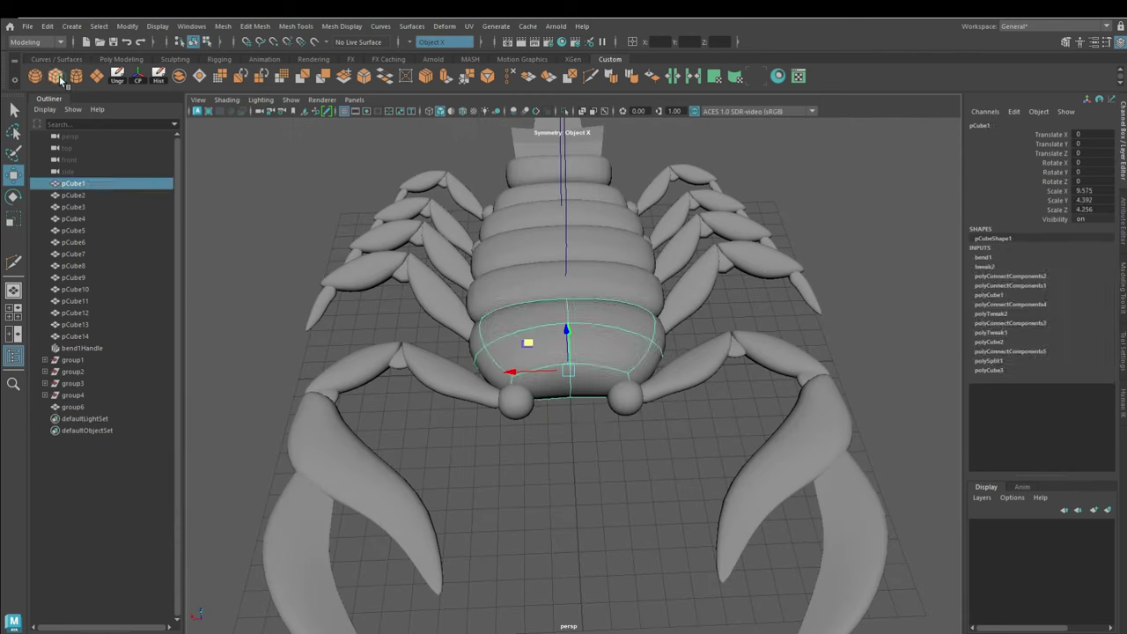
# Extrude the cube's bottom face downward and shrink it toward a point.
pyautogui.click(13, 223)
pyautogui.scroll(5, 634, 492)
pyautogui.scroll(2, 582, 467)
pyautogui.moveTo(566, 301); pyautogui.dragTo(566, 329, button='right')
pyautogui.click(541, 438)
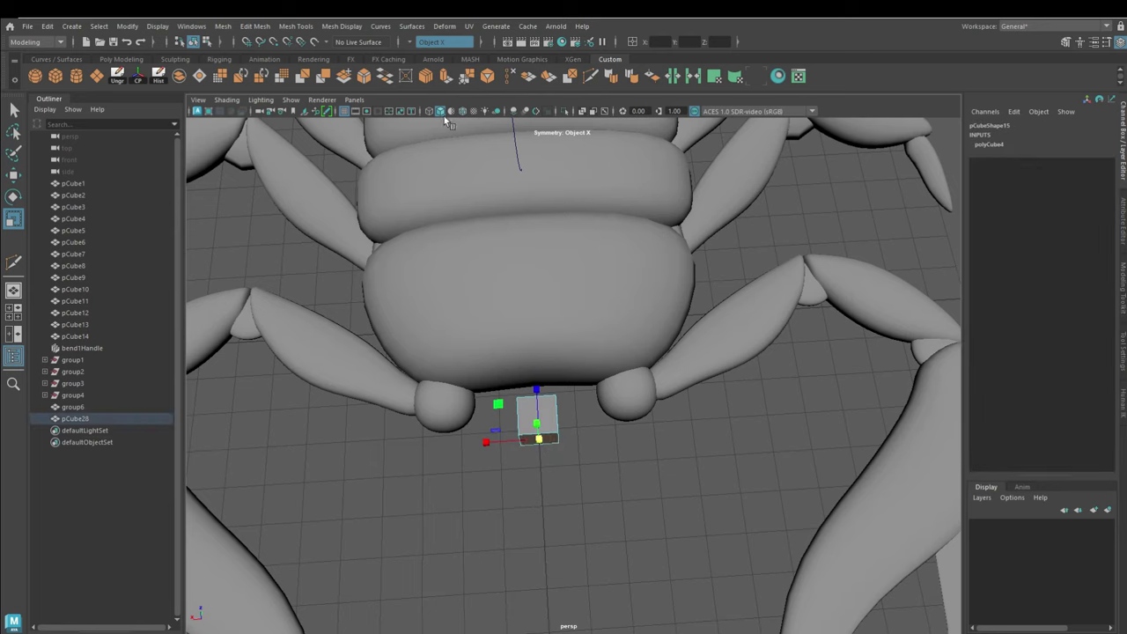
pyautogui.hotkey('ctrl', 'e')
pyautogui.moveTo(562, 482)
pyautogui.mouseDown()
pyautogui.moveTo(566, 506)
pyautogui.moveTo(530, 484)
pyautogui.moveTo(520, 414)
pyautogui.mouseUp()
pyautogui.press('w')
# With symmetry off, place the smoothed fang piece beside the mouth and duplicate it.
pyautogui.click(422, 43)
pyautogui.click(424, 46)
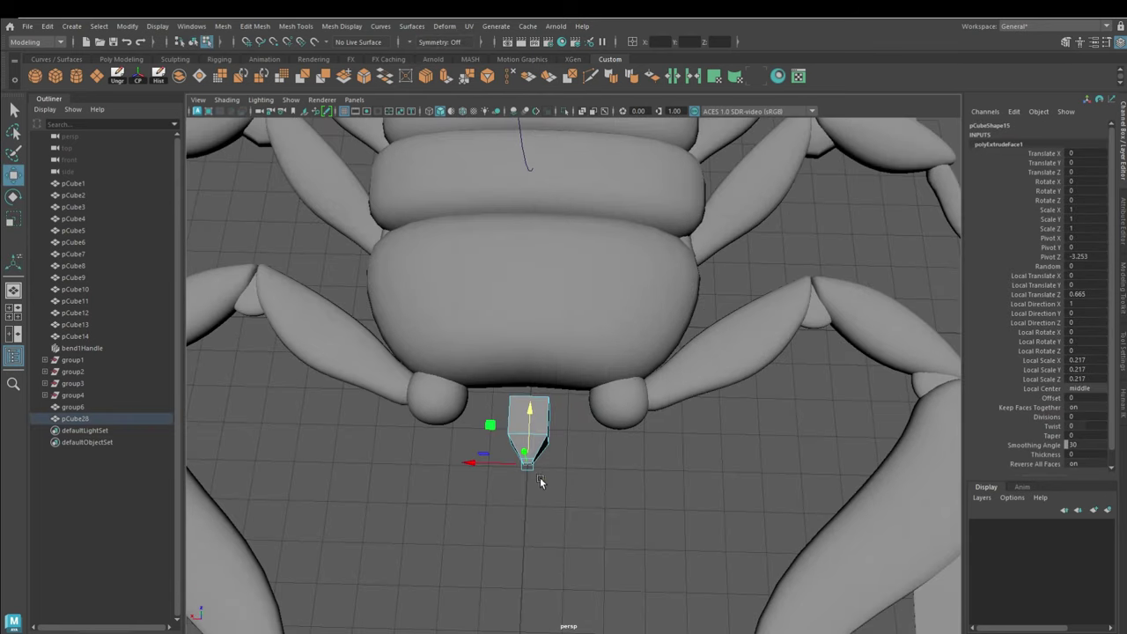
pyautogui.press('F8')
pyautogui.moveTo(514, 420)
pyautogui.keyDown('alt'); pyautogui.mouseDown()
pyautogui.moveTo(503, 221)
pyautogui.moveTo(449, 395)
pyautogui.mouseUp(); pyautogui.keyUp('alt')
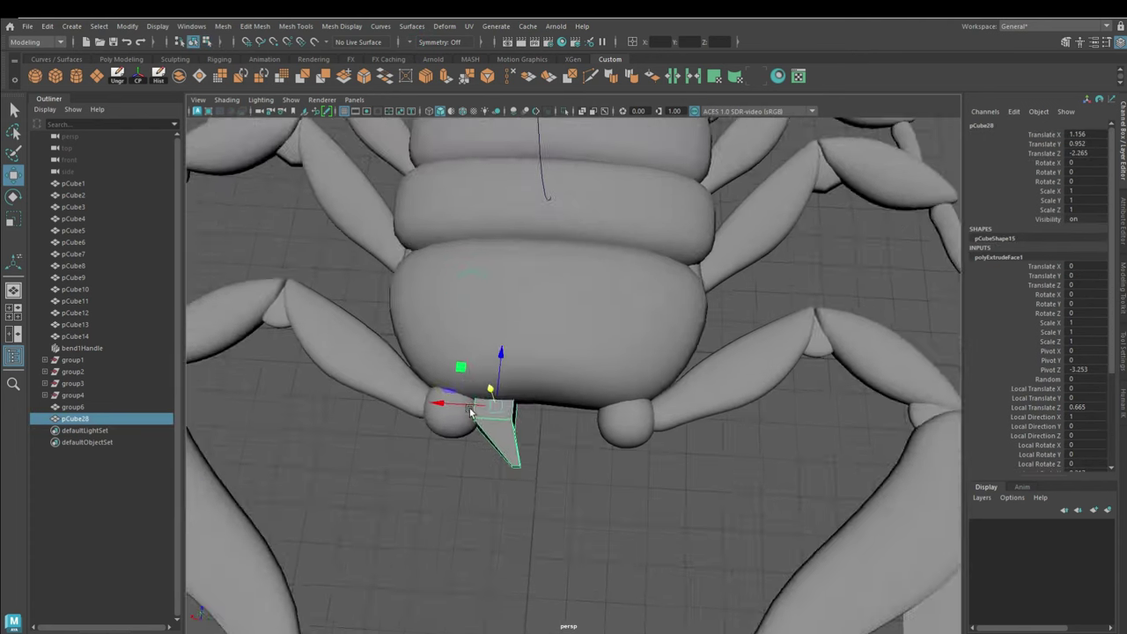
pyautogui.press('3')
pyautogui.moveTo(493, 304); pyautogui.dragTo(548, 267, button='right')
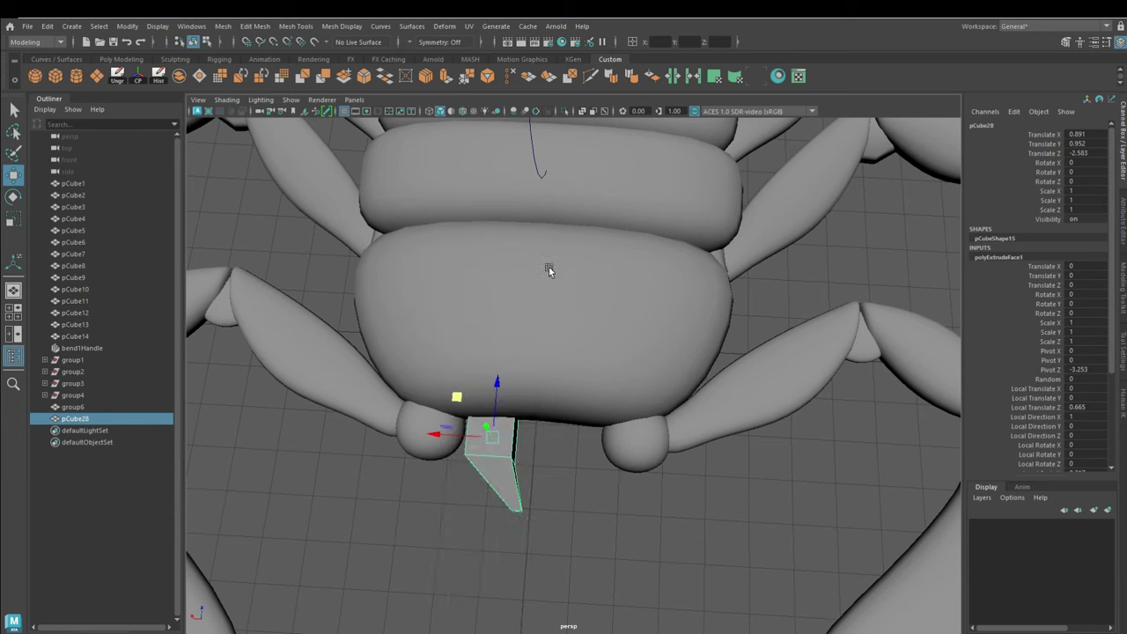
pyautogui.moveTo(499, 466); pyautogui.dragTo(451, 388)
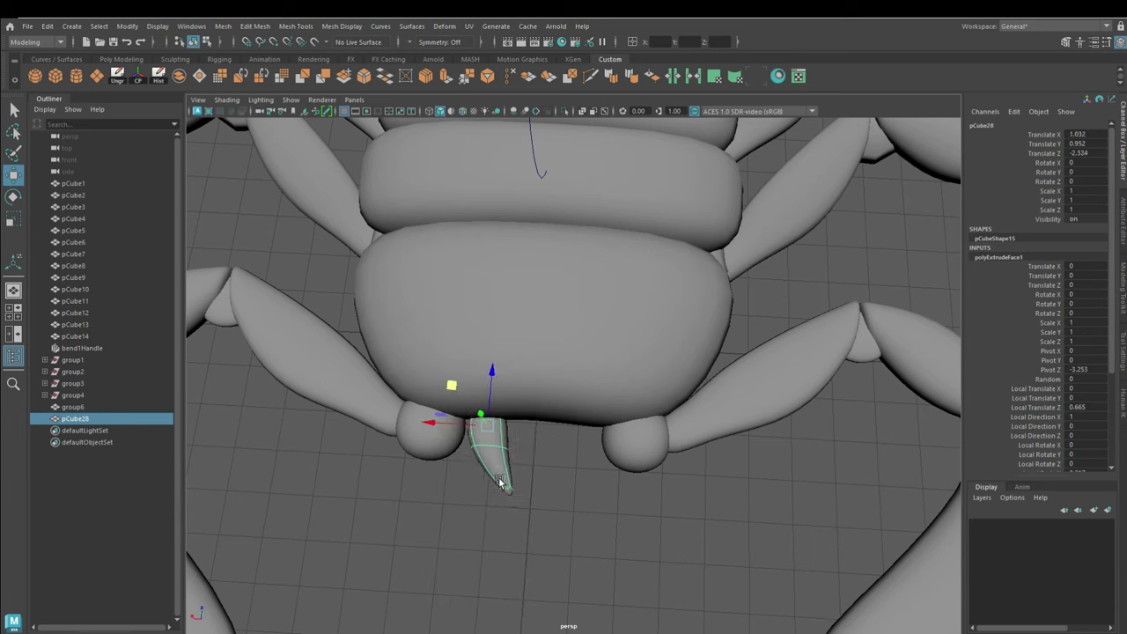
pyautogui.hotkey('ctrl', 'd')
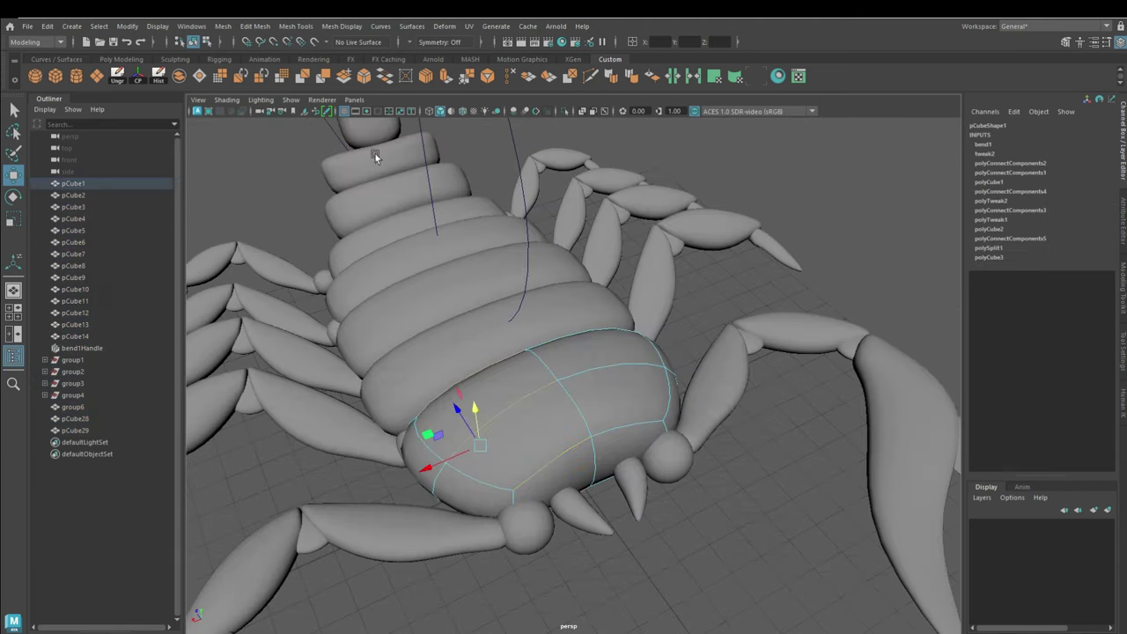
# Turn X symmetry back on, enlarge the mouth piece, raise it to the head, and place a copy.
pyautogui.keyDown('alt'); pyautogui.moveTo(376, 157); pyautogui.dragTo(414, 185); pyautogui.keyUp('alt')
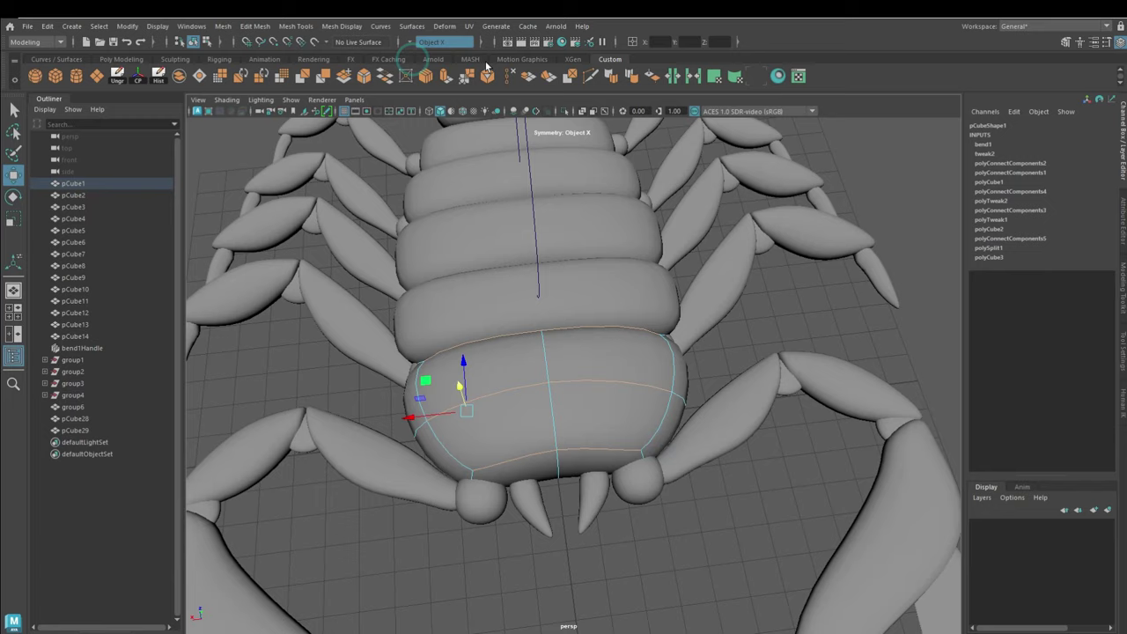
pyautogui.click(426, 77)
pyautogui.press('w')
pyautogui.keyDown('alt'); pyautogui.moveTo(440, 265); pyautogui.dragTo(473, 464); pyautogui.keyUp('alt')
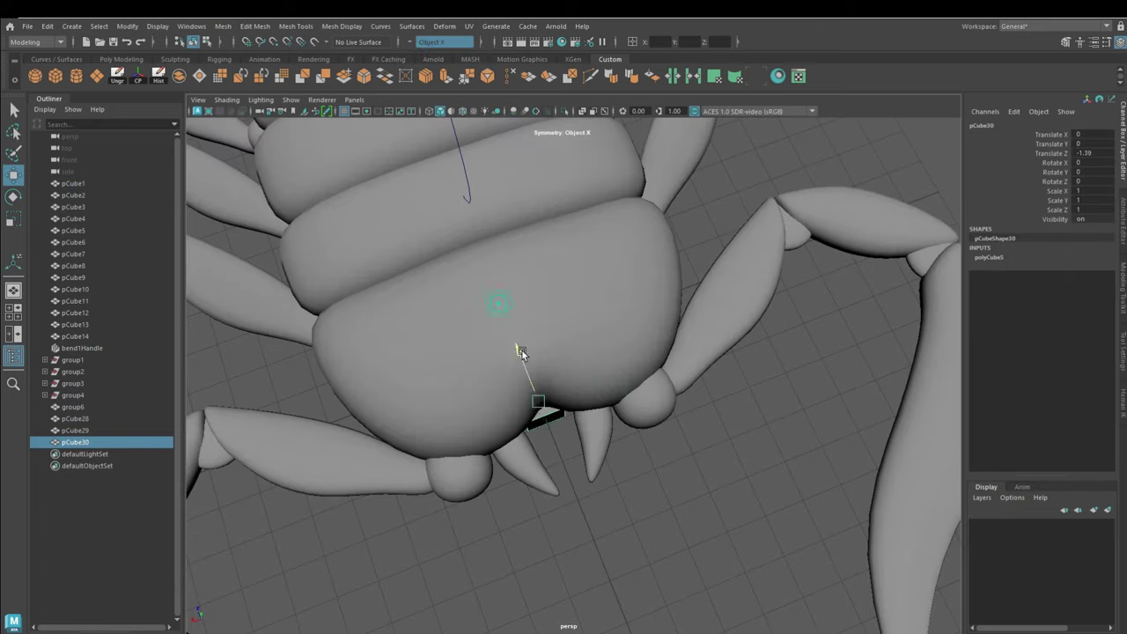
pyautogui.click(13, 219)
pyautogui.keyDown('alt'); pyautogui.moveTo(546, 370); pyautogui.dragTo(564, 317); pyautogui.keyUp('alt')
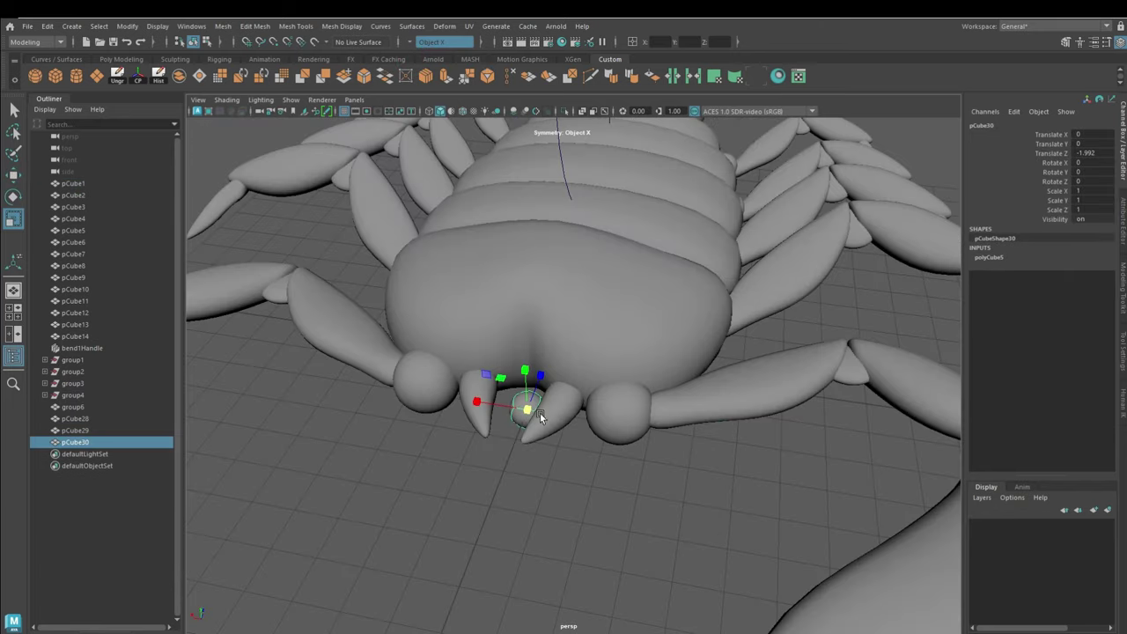
pyautogui.moveTo(526, 403); pyautogui.dragTo(563, 388)
pyautogui.press('w')
pyautogui.moveTo(534, 317); pyautogui.dragTo(616, 176)
pyautogui.hotkey('ctrl', 'd')
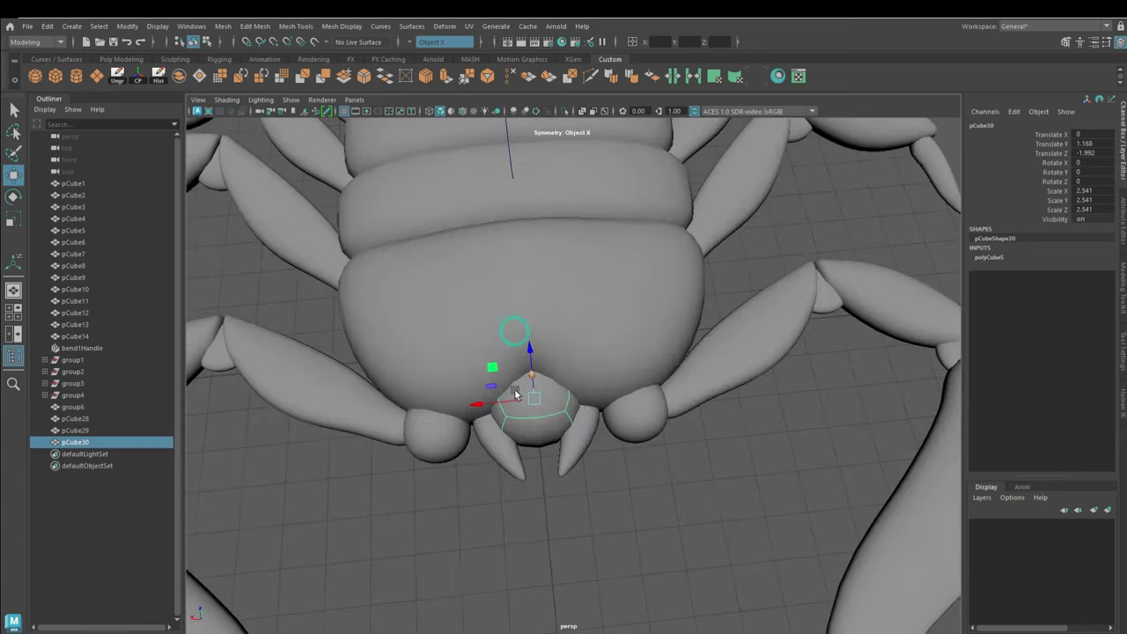
pyautogui.moveTo(529, 378); pyautogui.dragTo(528, 405)
# Shrink the sphere to about half size and duplicate it.
pyautogui.keyDown('alt'); pyautogui.moveTo(657, 528); pyautogui.dragTo(421, 268); pyautogui.keyUp('alt')
pyautogui.press('r')
pyautogui.moveTo(461, 303)
pyautogui.mouseDown()
pyautogui.moveTo(432, 290)
pyautogui.moveTo(493, 335)
pyautogui.moveTo(522, 379)
pyautogui.moveTo(485, 361)
pyautogui.mouseUp()
pyautogui.press('w')
pyautogui.keyDown('alt'); pyautogui.moveTo(440, 319); pyautogui.dragTo(442, 353); pyautogui.keyUp('alt')
pyautogui.hotkey('ctrl', 'd')
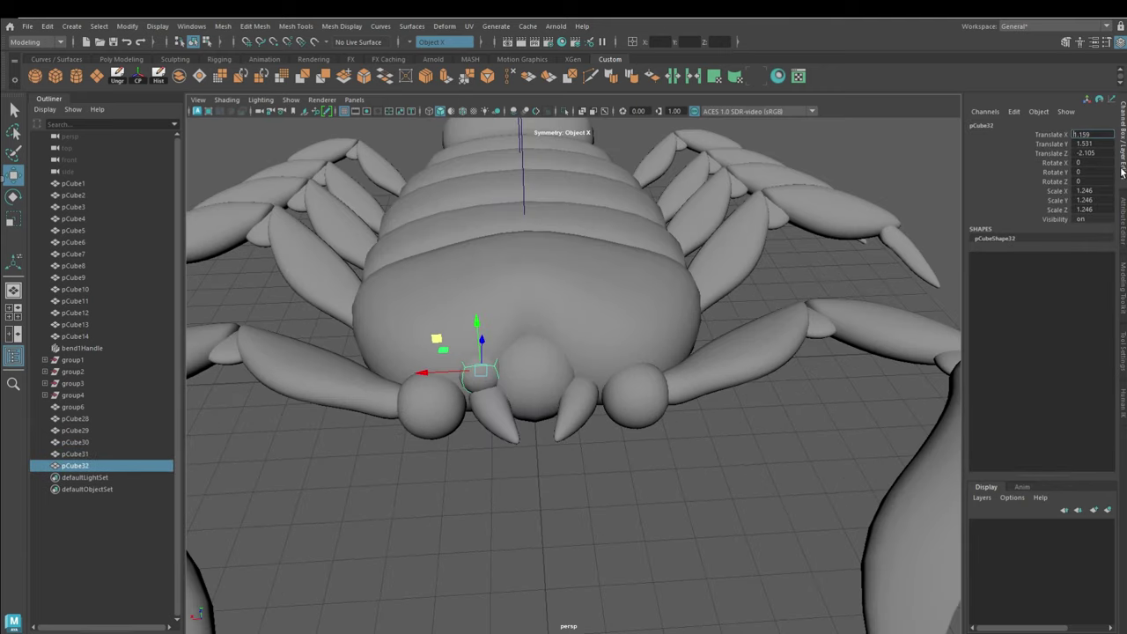
# Mirror the copy with Translate X -1.159 and resize both mouthpart pieces together.
pyautogui.write('-1.159')
pyautogui.click(611, 503)
pyautogui.keyDown('alt'); pyautogui.moveTo(611, 503); pyautogui.dragTo(574, 467); pyautogui.keyUp('alt')
pyautogui.press('r')
pyautogui.moveTo(529, 414)
pyautogui.mouseDown()
pyautogui.moveTo(616, 352)
pyautogui.moveTo(604, 363)
pyautogui.mouseUp()
pyautogui.click(498, 355)
pyautogui.press('w')
pyautogui.keyDown('alt'); pyautogui.moveTo(499, 356); pyautogui.dragTo(512, 366); pyautogui.keyUp('alt')
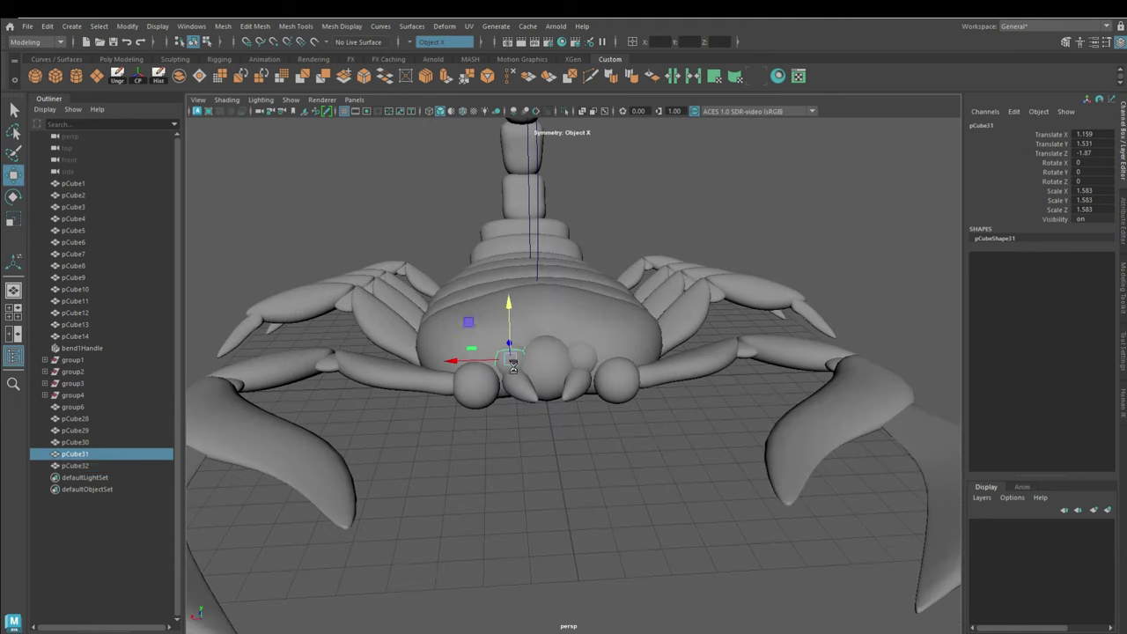
pyautogui.keyDown('alt'); pyautogui.moveTo(445, 306); pyautogui.dragTo(492, 368); pyautogui.keyUp('alt')
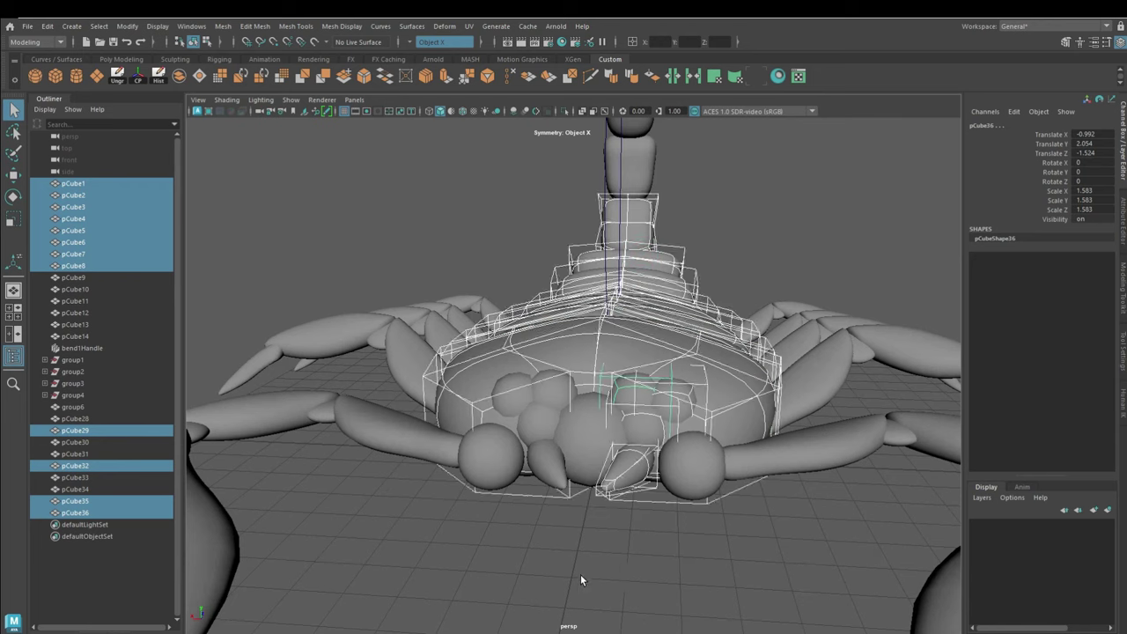
# Cut a new edge loop across a body segment with Multi-Cut.
pyautogui.keyDown('alt'); pyautogui.moveTo(580, 574); pyautogui.dragTo(570, 353); pyautogui.keyUp('alt')
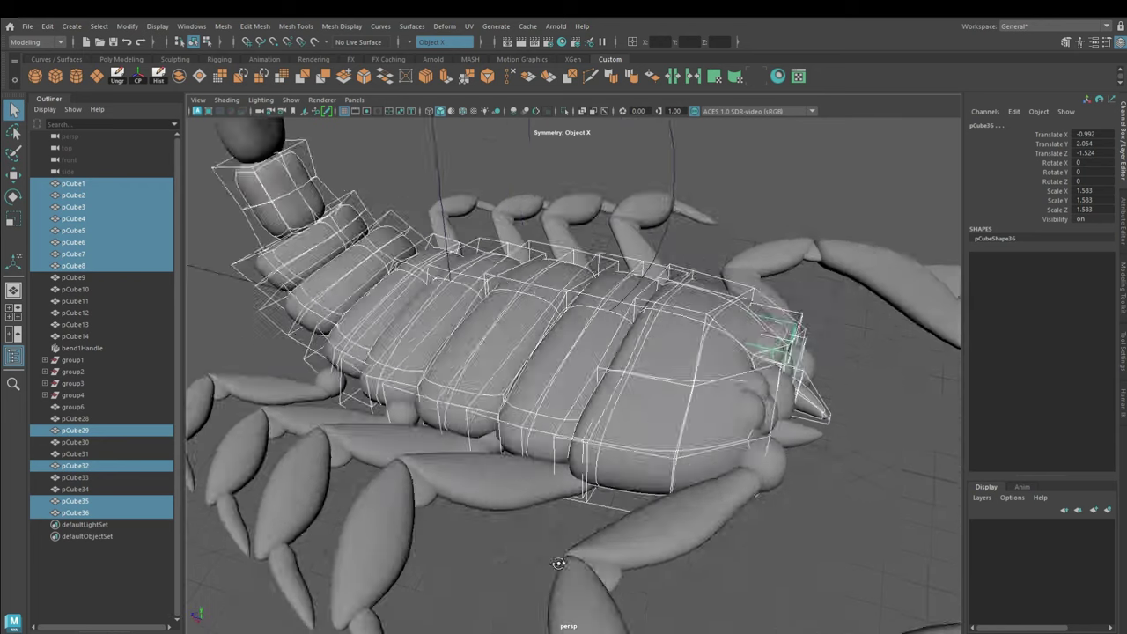
pyautogui.click(571, 344)
pyautogui.click(573, 74)
pyautogui.moveTo(511, 546)
pyautogui.keyDown('alt'); pyautogui.mouseDown()
pyautogui.moveTo(497, 448)
pyautogui.moveTo(489, 514)
pyautogui.moveTo(578, 460)
pyautogui.mouseUp(); pyautogui.keyUp('alt')
pyautogui.click(505, 445)
pyautogui.moveTo(448, 397)
pyautogui.keyDown('alt'); pyautogui.mouseDown()
pyautogui.moveTo(395, 396)
pyautogui.moveTo(518, 423)
pyautogui.mouseUp(); pyautogui.keyUp('alt')
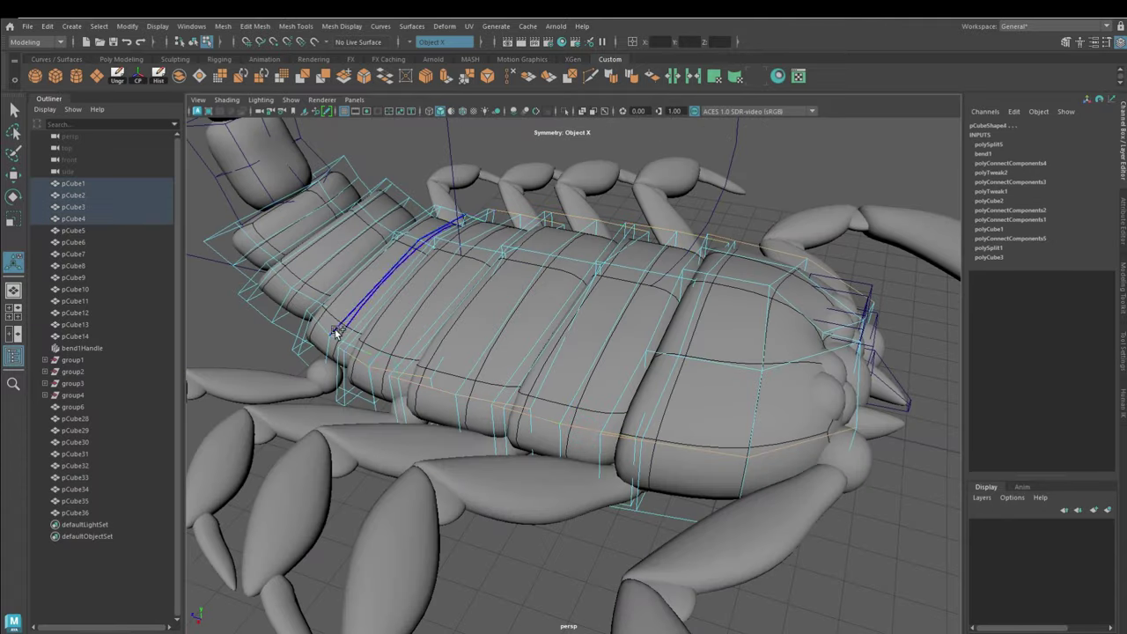
# Bevel the edges of the selected body segments.
pyautogui.keyDown('shift'); pyautogui.click(248, 250); pyautogui.keyUp('shift')
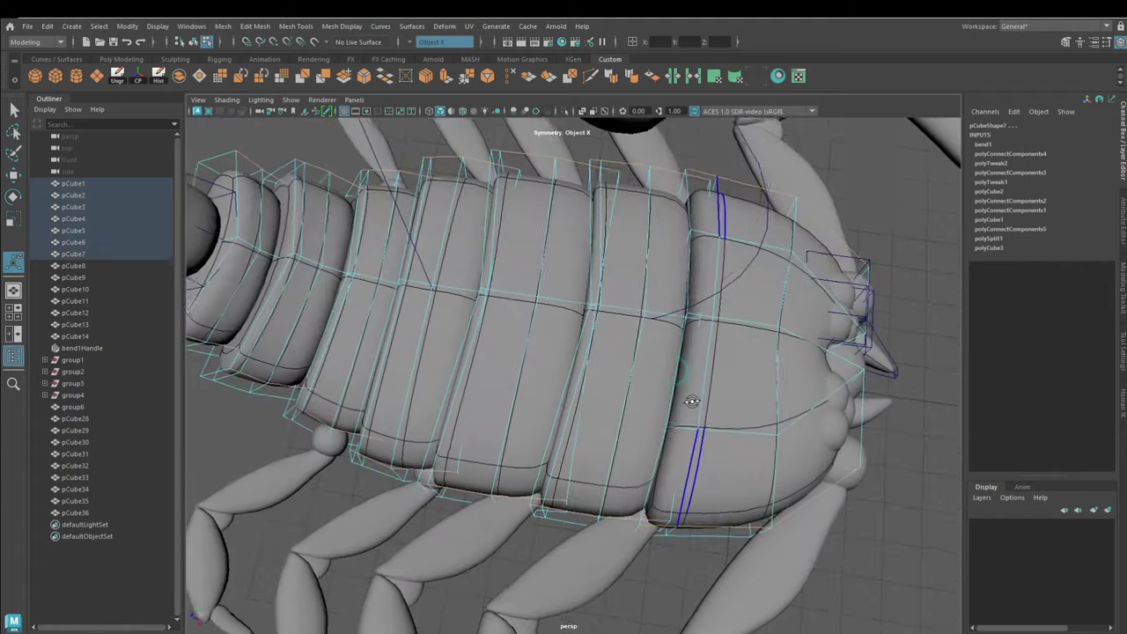
pyautogui.keyDown('alt'); pyautogui.moveTo(687, 402); pyautogui.dragTo(757, 317); pyautogui.keyUp('alt')
pyautogui.click(368, 81)
pyautogui.moveTo(620, 342)
pyautogui.keyDown('alt'); pyautogui.mouseDown()
pyautogui.moveTo(845, 422)
pyautogui.moveTo(683, 416)
pyautogui.moveTo(684, 320)
pyautogui.mouseUp(); pyautogui.keyUp('alt')
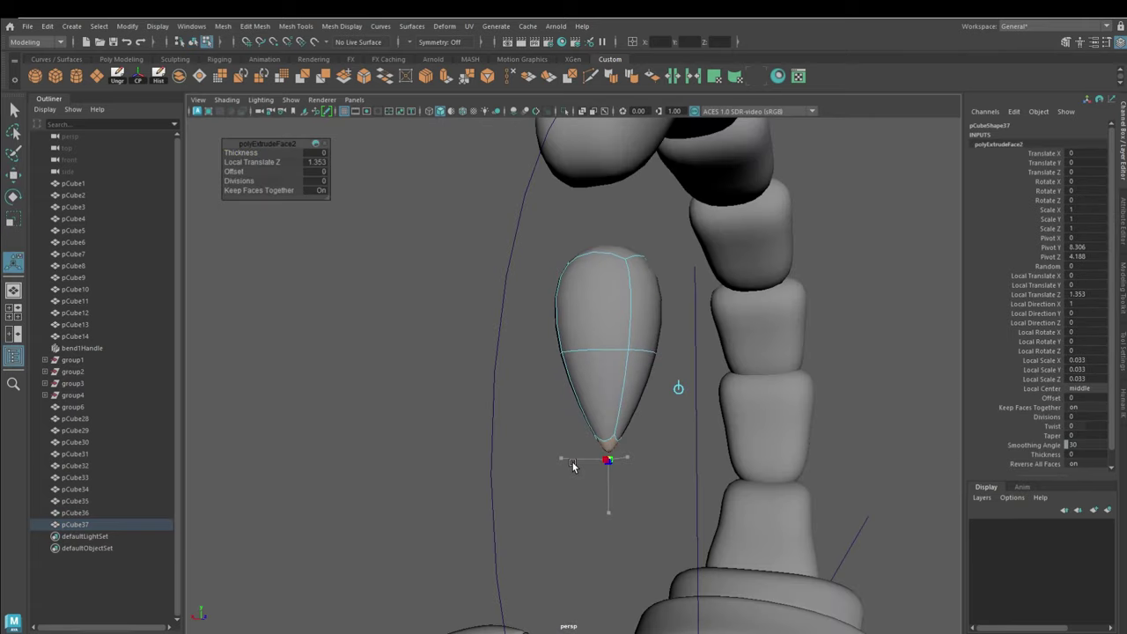
# In the unsmoothed cage, pull the stinger's vertices to curve it into a comma shape.
pyautogui.press('1')
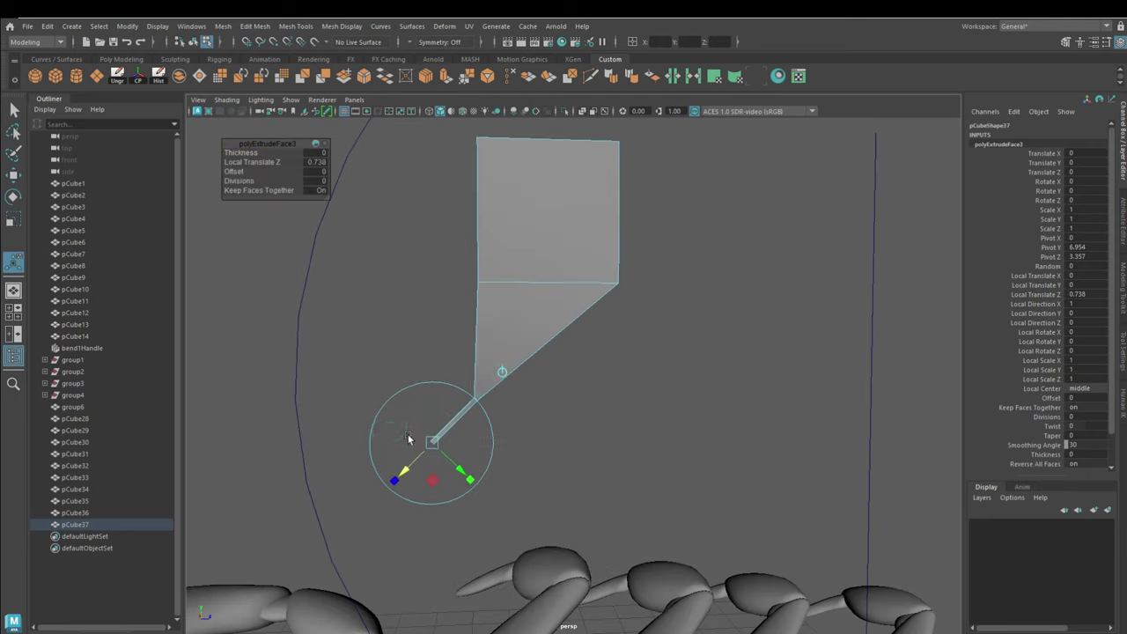
pyautogui.moveTo(472, 319); pyautogui.dragTo(421, 304, button='right')
pyautogui.click(476, 399)
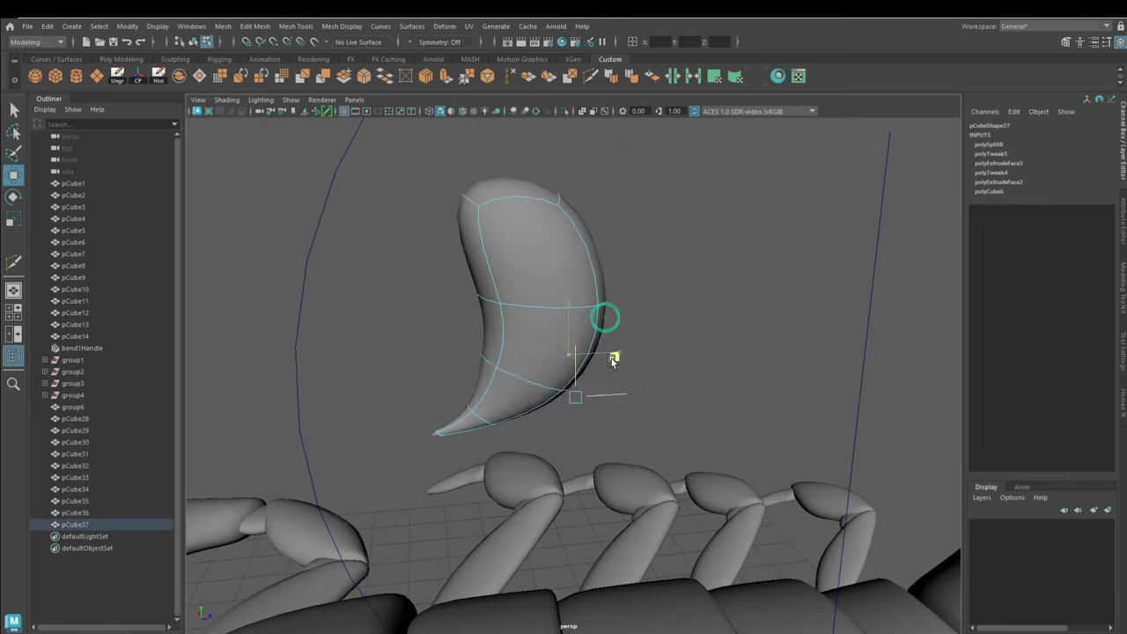
pyautogui.moveTo(613, 360); pyautogui.dragTo(601, 343)
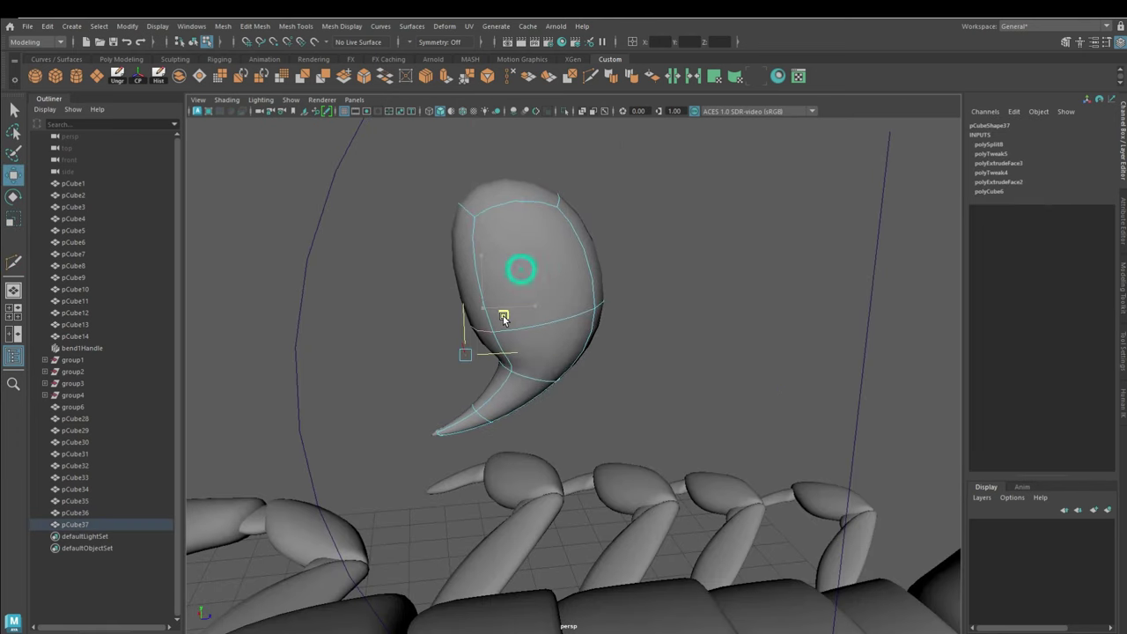
pyautogui.keyDown('alt'); pyautogui.moveTo(538, 269); pyautogui.dragTo(489, 295); pyautogui.keyUp('alt')
pyautogui.moveTo(460, 204)
pyautogui.keyDown('alt'); pyautogui.mouseDown()
pyautogui.moveTo(493, 246)
pyautogui.moveTo(477, 419)
pyautogui.moveTo(551, 320)
pyautogui.moveTo(789, 391)
pyautogui.mouseUp(); pyautogui.keyUp('alt')
# Tilt the stinger to hook downward, place it under the tail tip and scale it to 1.879.
pyautogui.click(503, 294)
pyautogui.press('w')
pyautogui.click(551, 327)
pyautogui.keyDown('alt'); pyautogui.moveTo(515, 258); pyautogui.dragTo(564, 290); pyautogui.keyUp('alt')
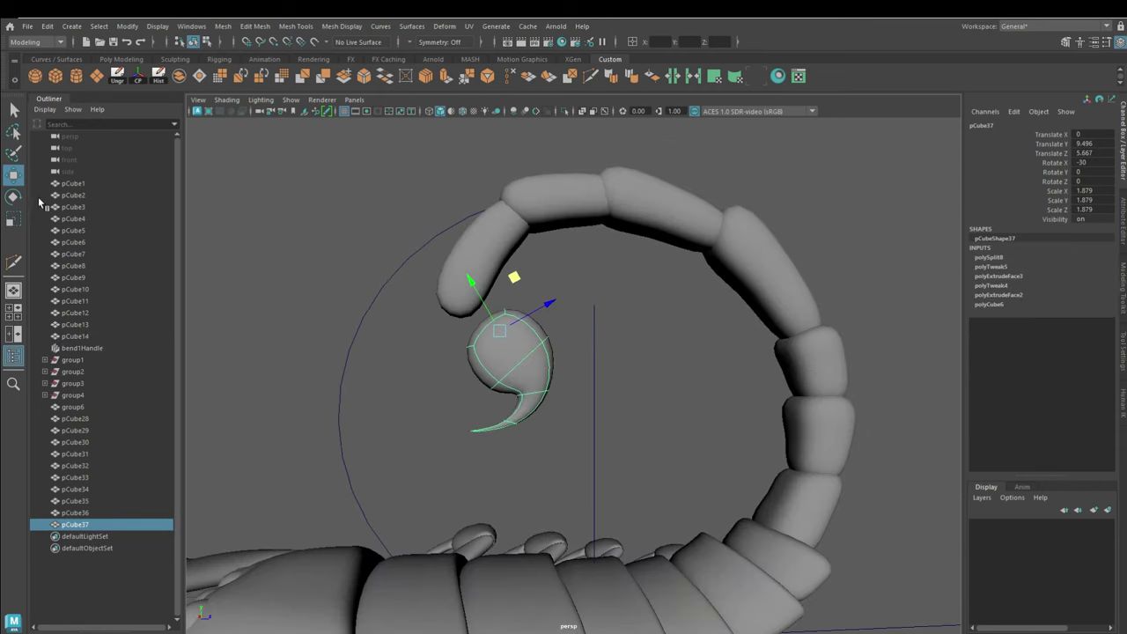
pyautogui.press('e')
pyautogui.moveTo(528, 335); pyautogui.dragTo(519, 378)
pyautogui.press('w')
pyautogui.keyDown('alt'); pyautogui.moveTo(493, 282); pyautogui.dragTo(476, 293); pyautogui.keyUp('alt')
pyautogui.press('F8')
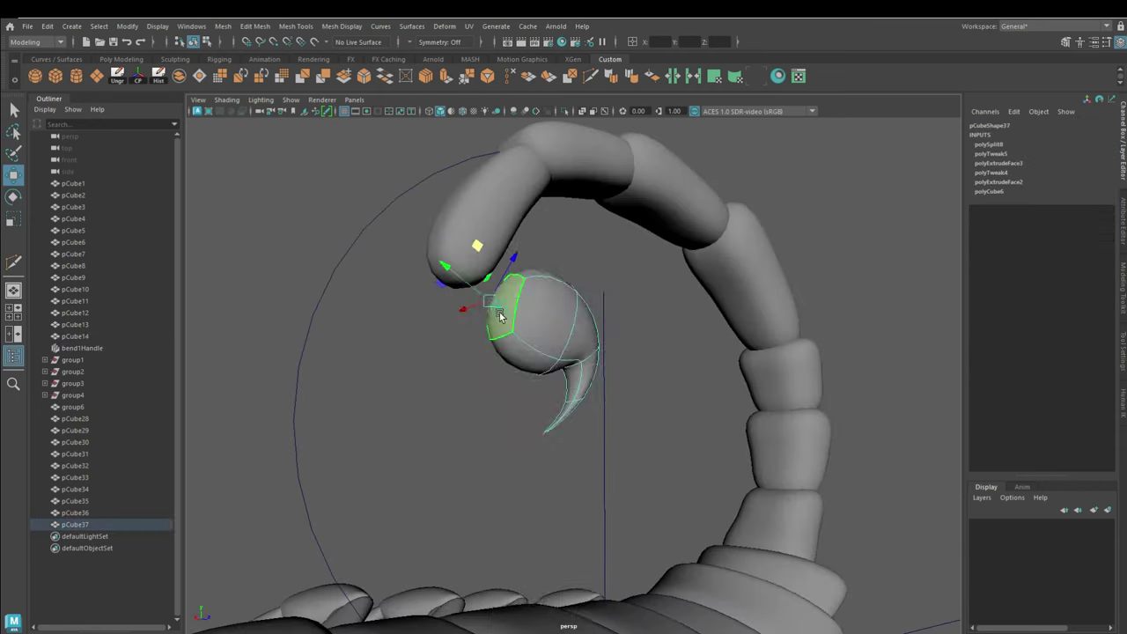
pyautogui.press('r')
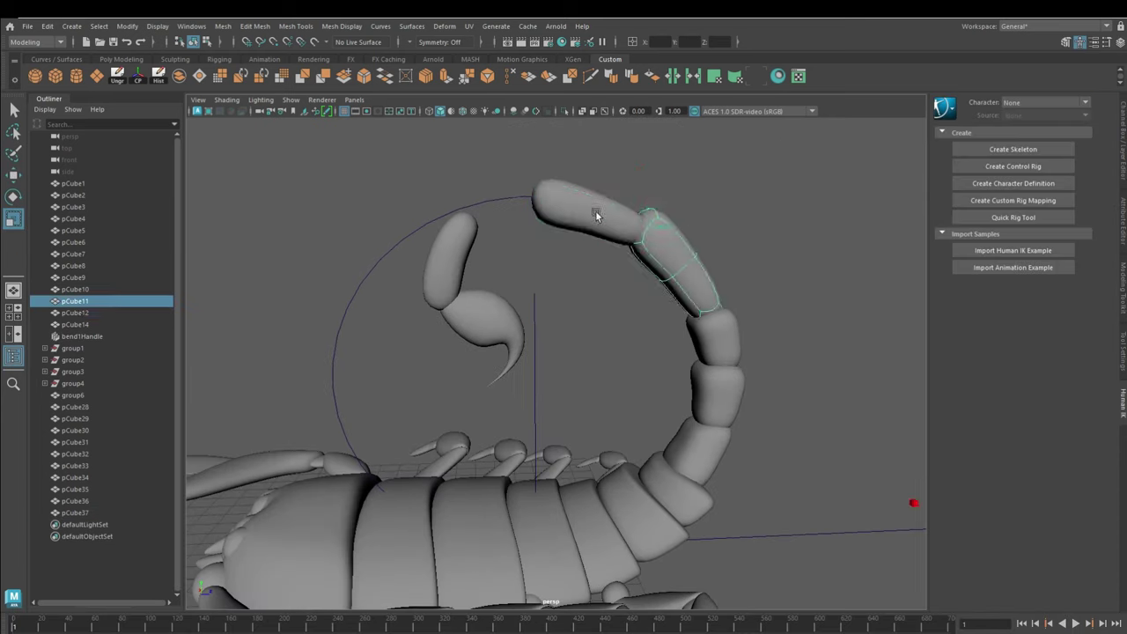
# Raise the last tail segment so it sits above the stinger.
pyautogui.click(596, 215)
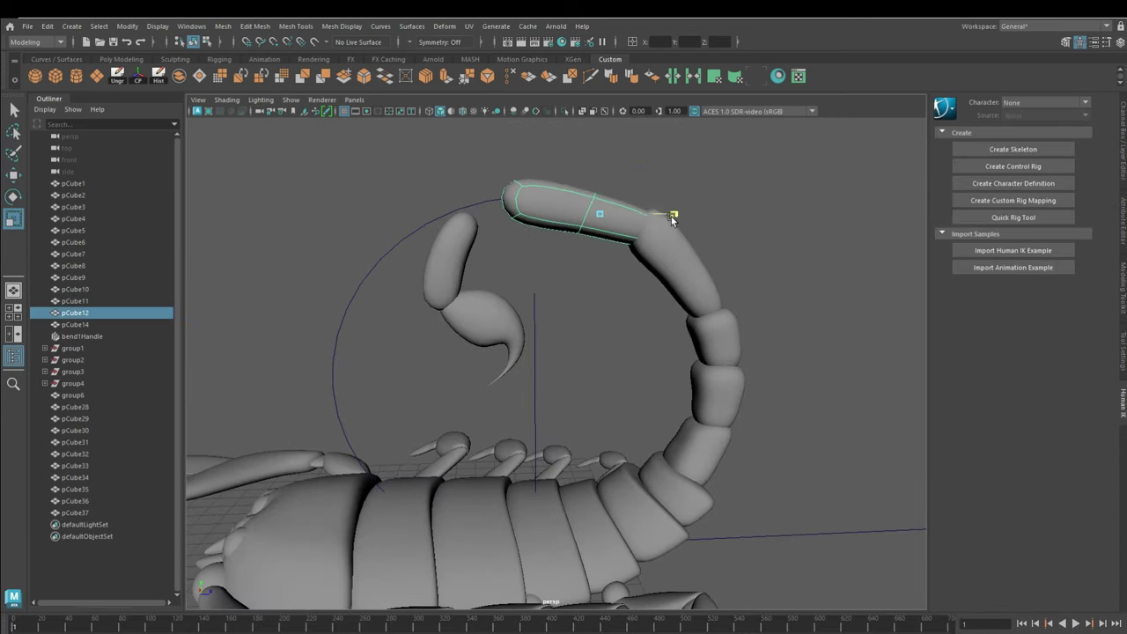
pyautogui.press('w')
pyautogui.click(454, 260)
pyautogui.moveTo(454, 260)
pyautogui.keyDown('alt'); pyautogui.mouseDown()
pyautogui.moveTo(478, 284)
pyautogui.moveTo(541, 252)
pyautogui.moveTo(505, 256)
pyautogui.mouseUp(); pyautogui.keyUp('alt')
pyautogui.press('w')
pyautogui.keyDown('alt'); pyautogui.moveTo(606, 344); pyautogui.dragTo(492, 196); pyautogui.keyUp('alt')
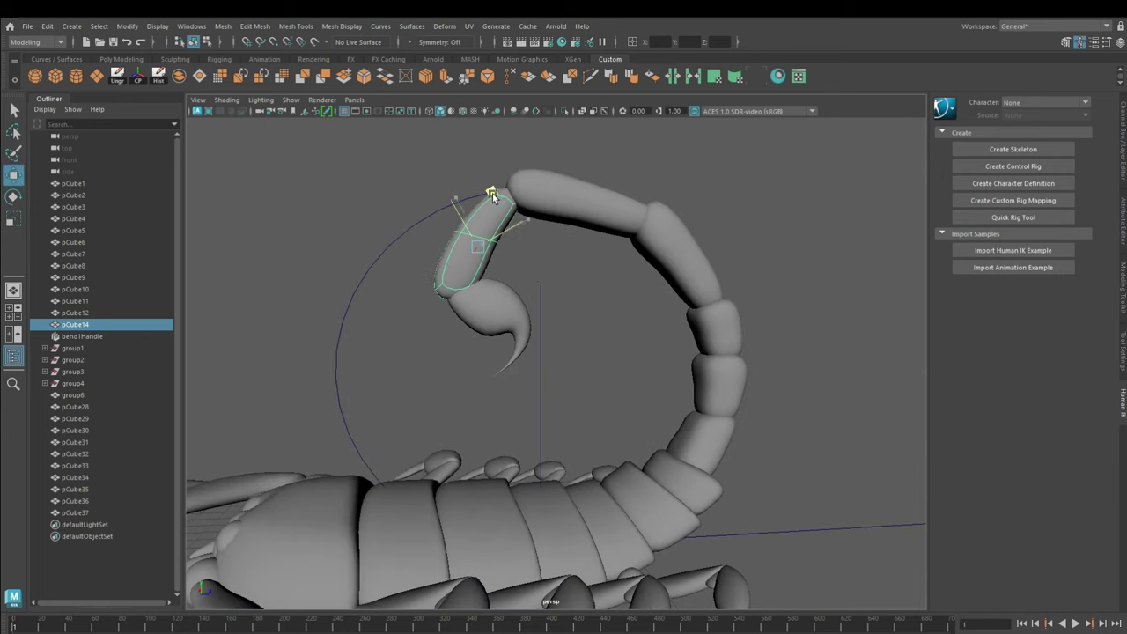
pyautogui.click(596, 294)
pyautogui.keyDown('alt'); pyautogui.moveTo(595, 294); pyautogui.dragTo(561, 332); pyautogui.keyUp('alt')
pyautogui.keyDown('alt'); pyautogui.moveTo(772, 289); pyautogui.dragTo(566, 291); pyautogui.keyUp('alt')
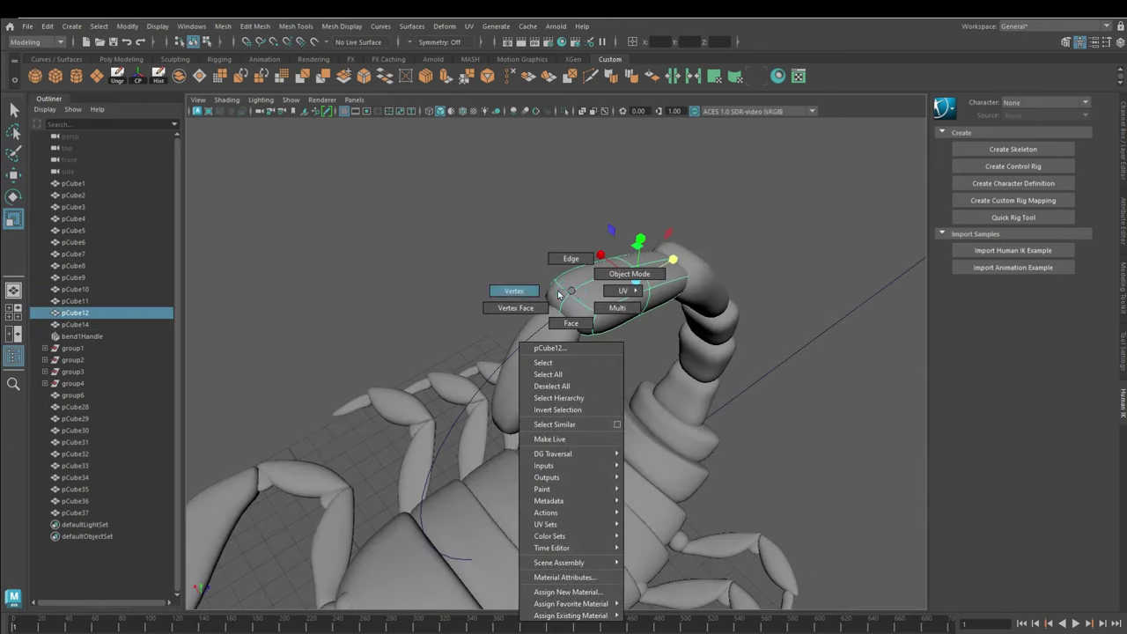
pyautogui.moveTo(566, 291); pyautogui.dragTo(571, 308, button='right')
# Smooth the pincer group with the Smooth shelf button.
pyautogui.keyDown('alt'); pyautogui.moveTo(533, 317); pyautogui.dragTo(598, 304); pyautogui.keyUp('alt')
pyautogui.moveTo(540, 289); pyautogui.dragTo(735, 170, button='right')
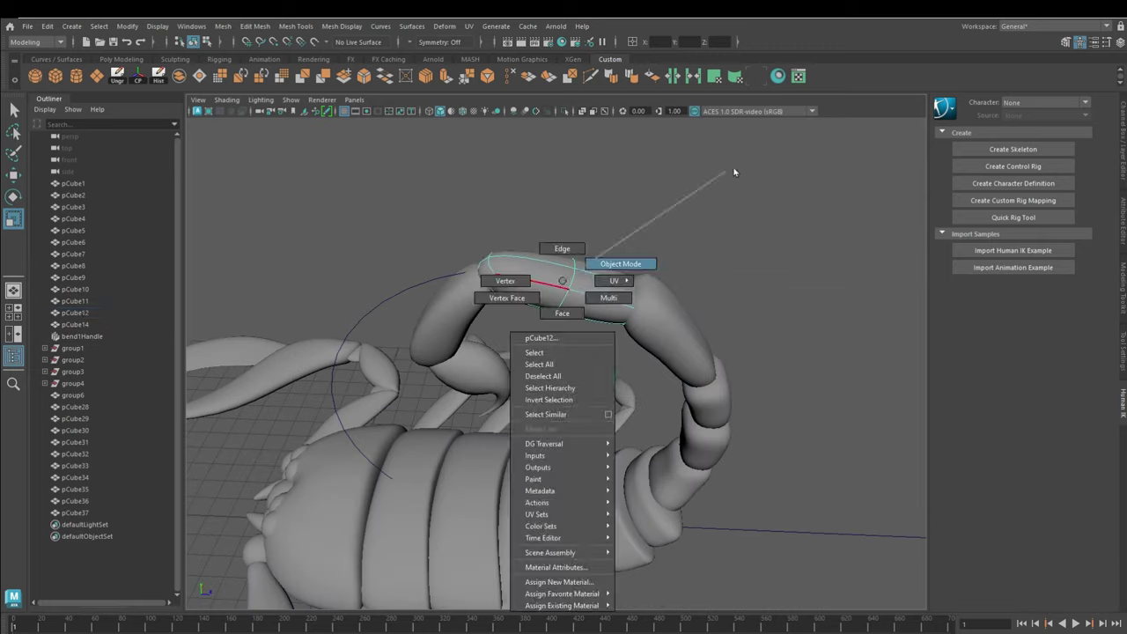
pyautogui.scroll(-3, 654, 390)
pyautogui.keyDown('alt'); pyautogui.moveTo(654, 390); pyautogui.dragTo(780, 434); pyautogui.keyUp('alt')
pyautogui.click(779, 433)
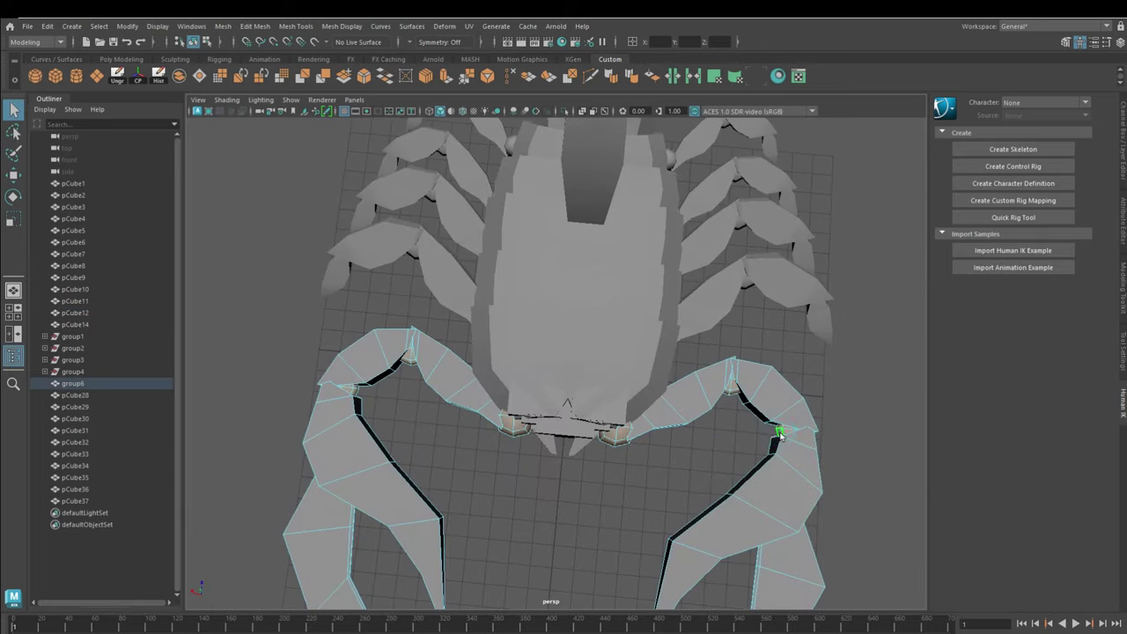
pyautogui.click(319, 78)
# Select the mouthpart pieces and main body together and smooth them.
pyautogui.keyDown('alt'); pyautogui.moveTo(599, 455); pyautogui.dragTo(599, 304); pyautogui.keyUp('alt')
pyautogui.moveTo(598, 304); pyautogui.dragTo(567, 352, button='right')
pyautogui.click(555, 393)
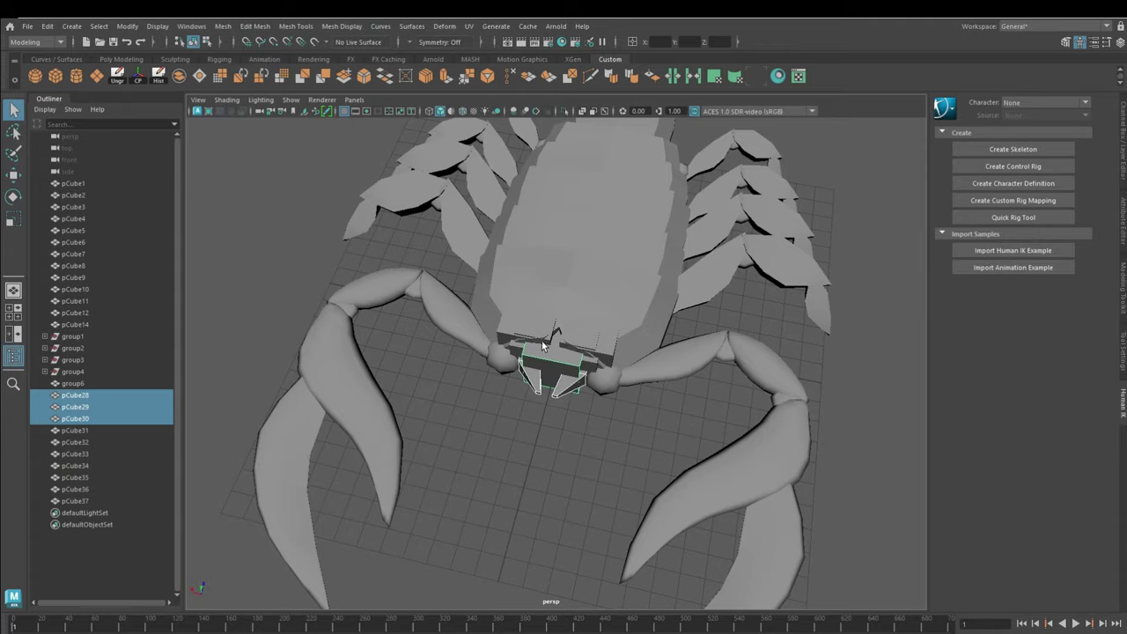
pyautogui.keyDown('alt'); pyautogui.moveTo(543, 346); pyautogui.dragTo(677, 436); pyautogui.keyUp('alt')
pyautogui.scroll(3, 539, 380)
pyautogui.keyDown('shift'); pyautogui.click(440, 409); pyautogui.keyUp('shift')
pyautogui.keyDown('shift'); pyautogui.click(553, 391); pyautogui.keyUp('shift')
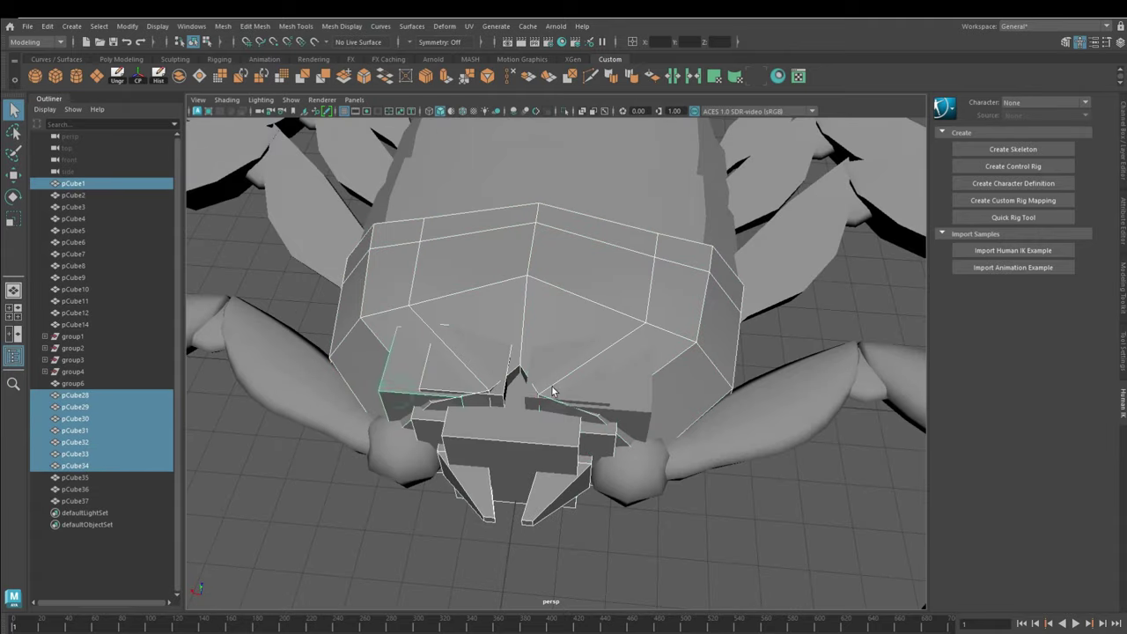
pyautogui.click(221, 78)
# Select all the tail segments and smooth them.
pyautogui.scroll(-5, 563, 370)
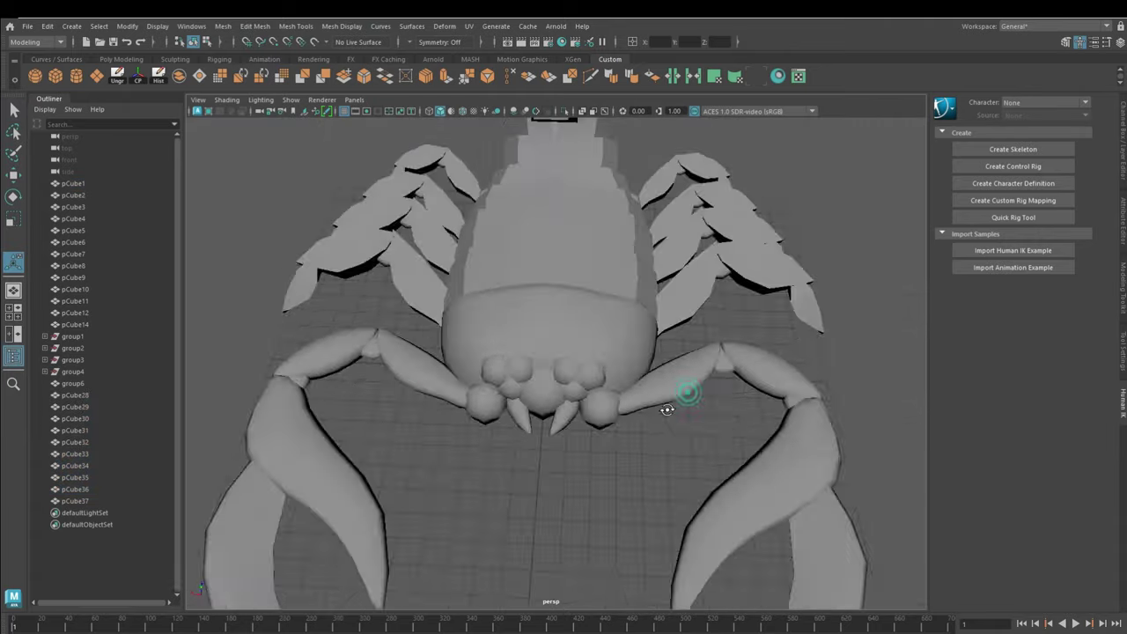
pyautogui.keyDown('alt'); pyautogui.moveTo(684, 493); pyautogui.dragTo(528, 406); pyautogui.keyUp('alt')
pyautogui.click(500, 395)
pyautogui.keyDown('shift'); pyautogui.click(564, 335); pyautogui.keyUp('shift')
pyautogui.keyDown('shift'); pyautogui.click(628, 265); pyautogui.keyUp('shift')
pyautogui.keyDown('shift'); pyautogui.click(629, 251); pyautogui.keyUp('shift')
pyautogui.keyDown('alt'); pyautogui.moveTo(629, 251); pyautogui.dragTo(494, 264); pyautogui.keyUp('alt')
pyautogui.keyDown('shift'); pyautogui.click(520, 233); pyautogui.keyUp('shift')
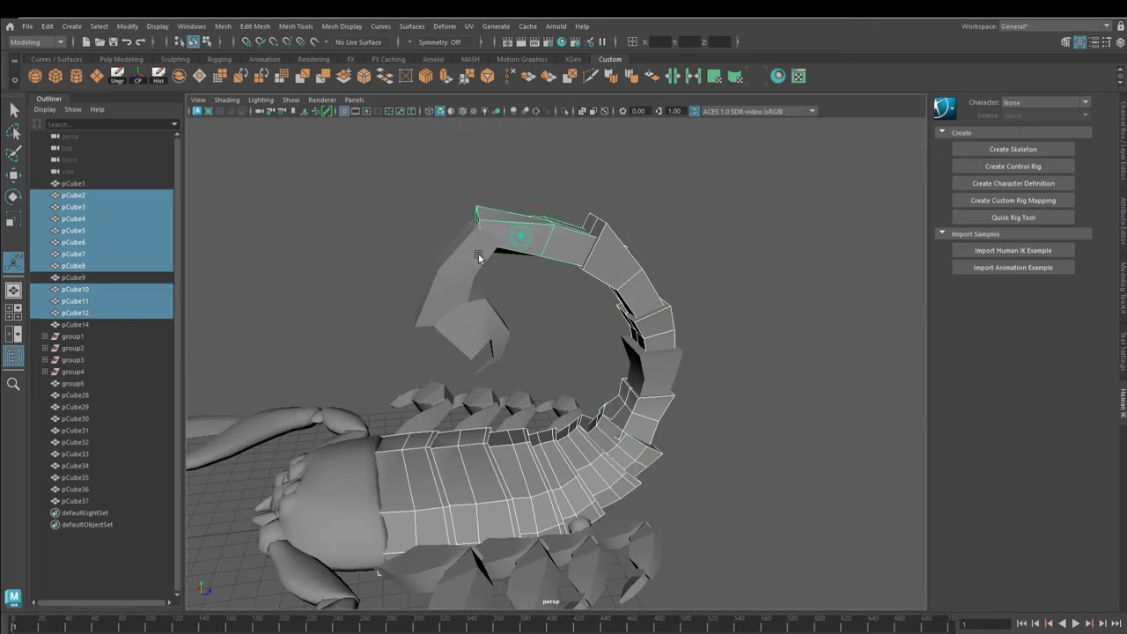
pyautogui.click(299, 77)
# Smooth all the leg groups, then deselect them and view the whole scorpion.
pyautogui.moveTo(520, 321)
pyautogui.keyDown('alt'); pyautogui.mouseDown()
pyautogui.moveTo(722, 454)
pyautogui.moveTo(718, 482)
pyautogui.mouseUp(); pyautogui.keyUp('alt')
pyautogui.keyDown('shift'); pyautogui.click(669, 298); pyautogui.keyUp('shift')
pyautogui.keyDown('shift'); pyautogui.click(704, 263); pyautogui.keyUp('shift')
pyautogui.click(286, 78)
pyautogui.click(818, 322)
pyautogui.moveTo(818, 322)
pyautogui.keyDown('alt'); pyautogui.mouseDown()
pyautogui.moveTo(524, 313)
pyautogui.moveTo(532, 360)
pyautogui.mouseUp(); pyautogui.keyUp('alt')
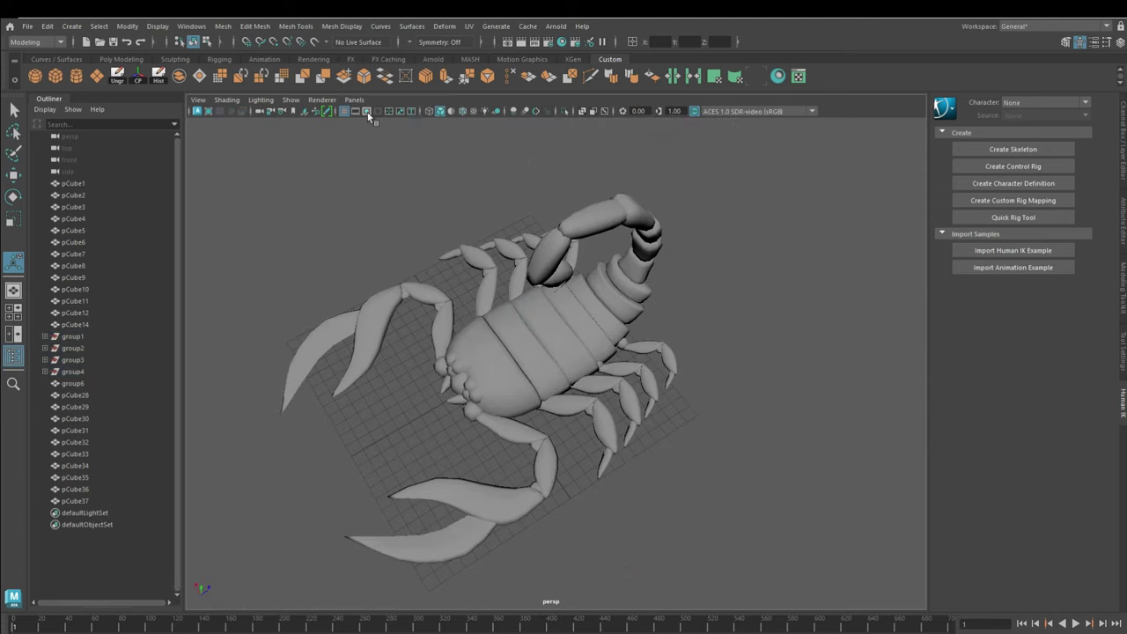
# Turn on Wireframe on Shaded, orbit to inspect the scorpion, and select the pincer group.
pyautogui.click(462, 111)
pyautogui.keyDown('alt'); pyautogui.moveTo(652, 397); pyautogui.dragTo(676, 382); pyautogui.keyUp('alt')
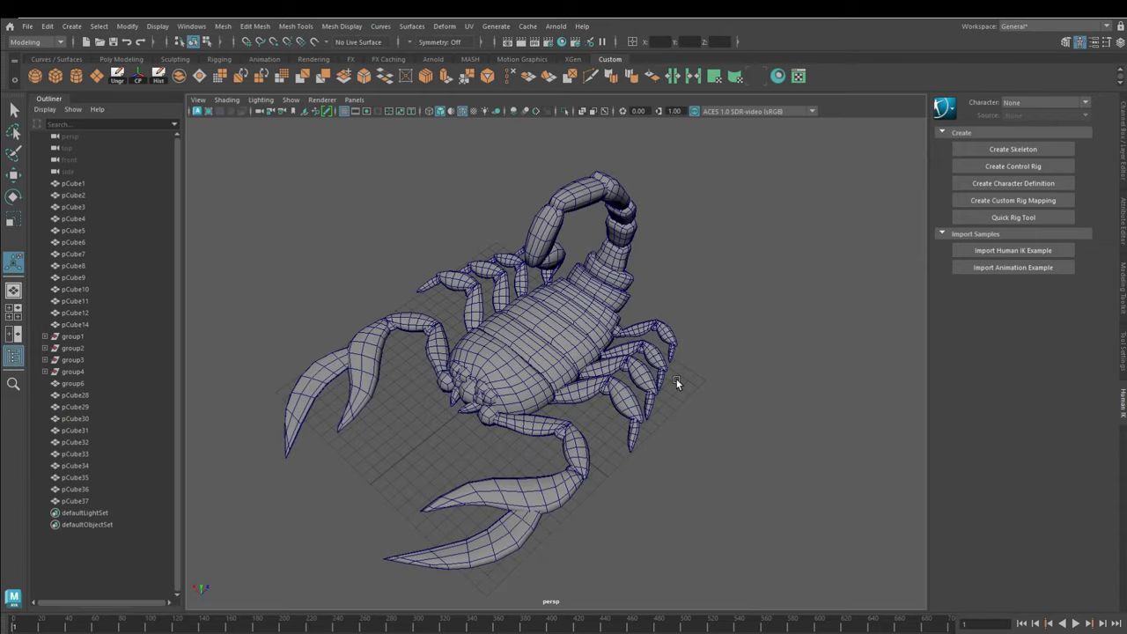
pyautogui.moveTo(676, 379)
pyautogui.keyDown('alt'); pyautogui.mouseDown()
pyautogui.moveTo(564, 404)
pyautogui.moveTo(614, 385)
pyautogui.mouseUp(); pyautogui.keyUp('alt')
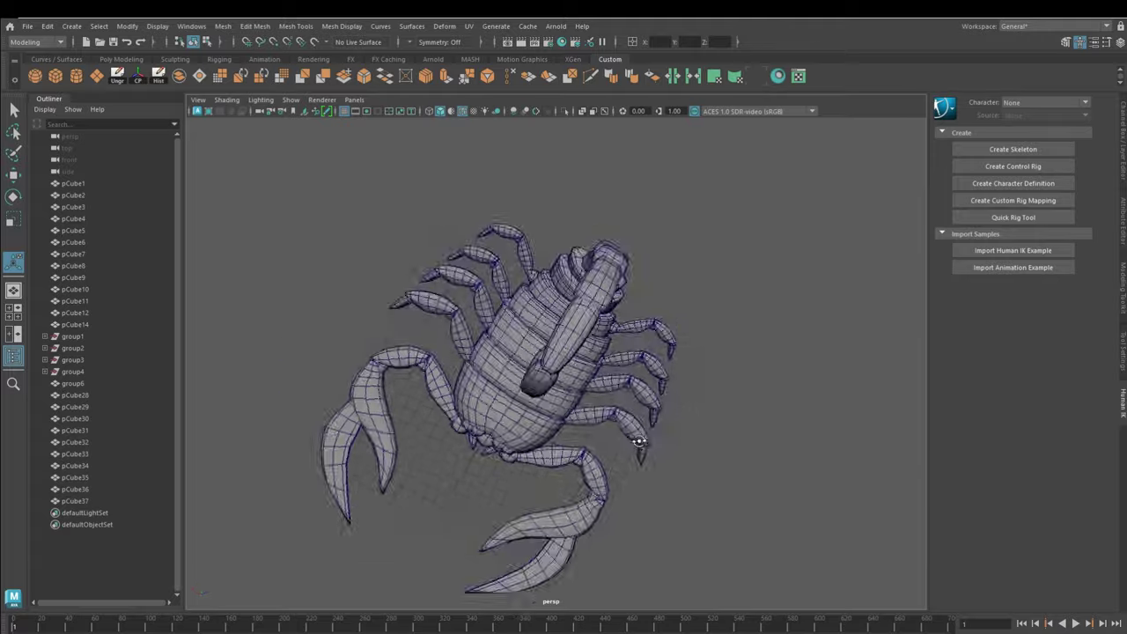
pyautogui.moveTo(613, 385)
pyautogui.keyDown('alt'); pyautogui.mouseDown()
pyautogui.moveTo(667, 470)
pyautogui.moveTo(741, 487)
pyautogui.mouseUp(); pyautogui.keyUp('alt')
pyautogui.click(666, 470)
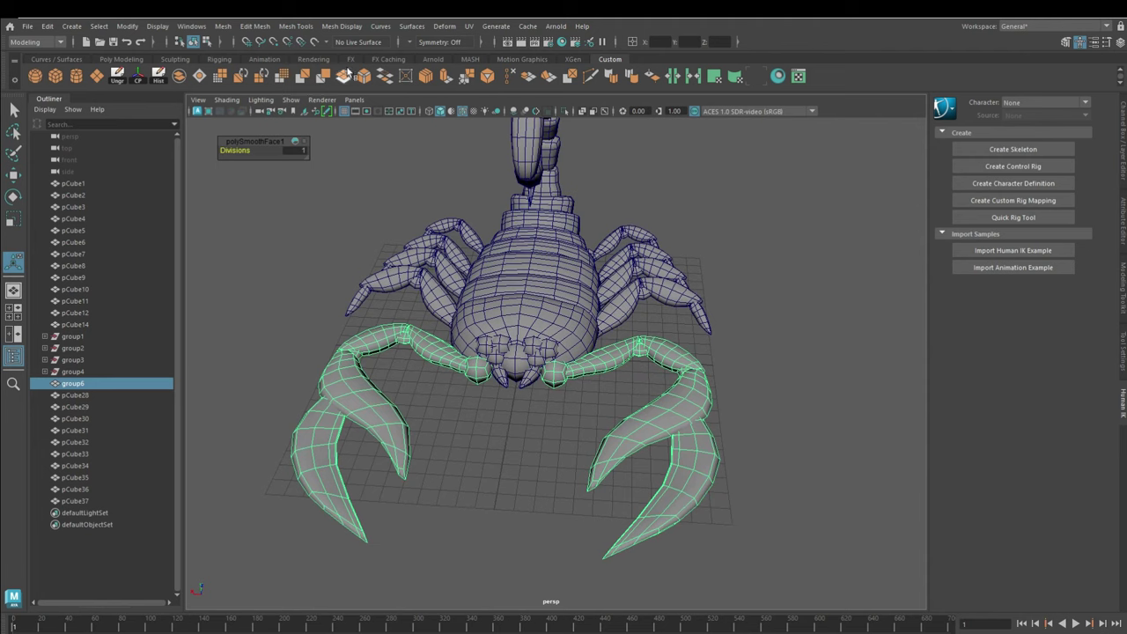